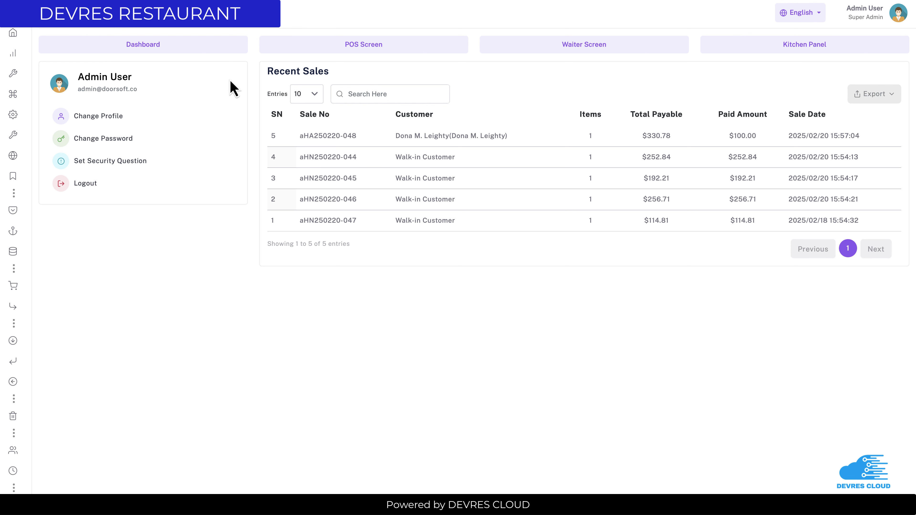
Step: Review the pages available in the Panel group of the navigation
mouse_move(21, 57)
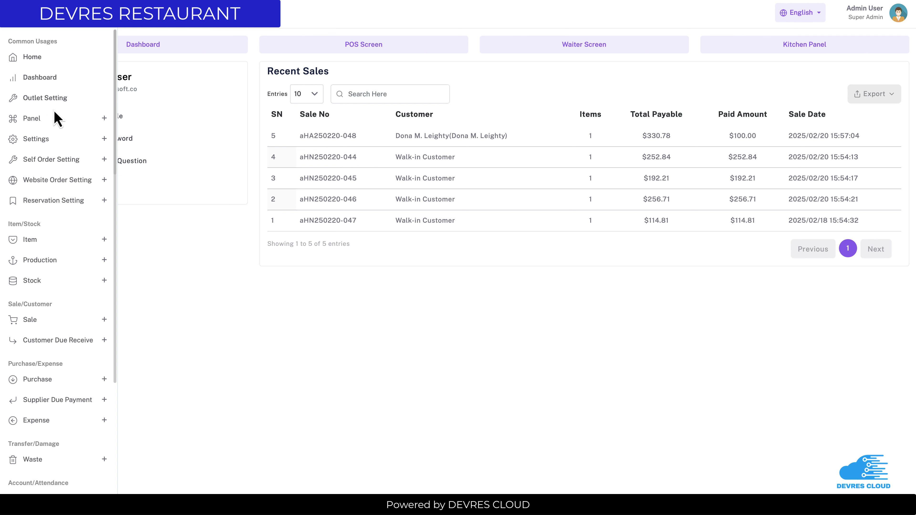
left_click(88, 120)
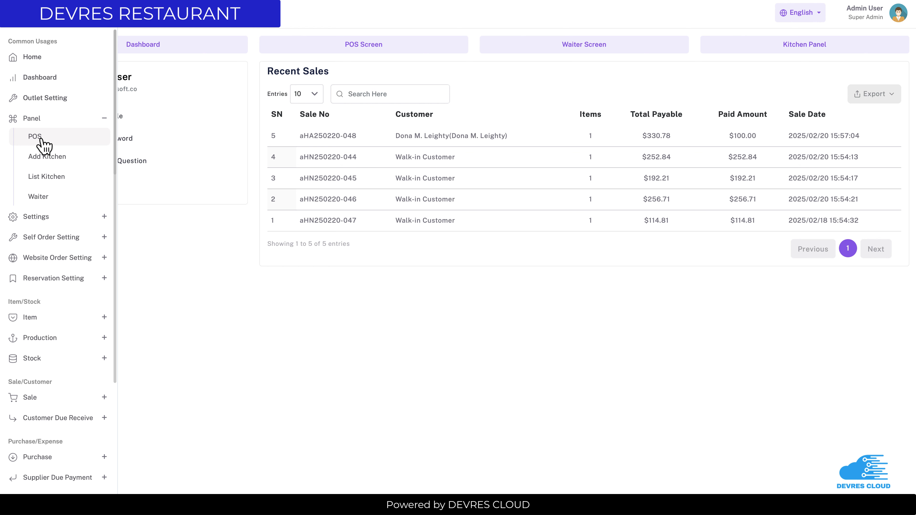
left_click(59, 123)
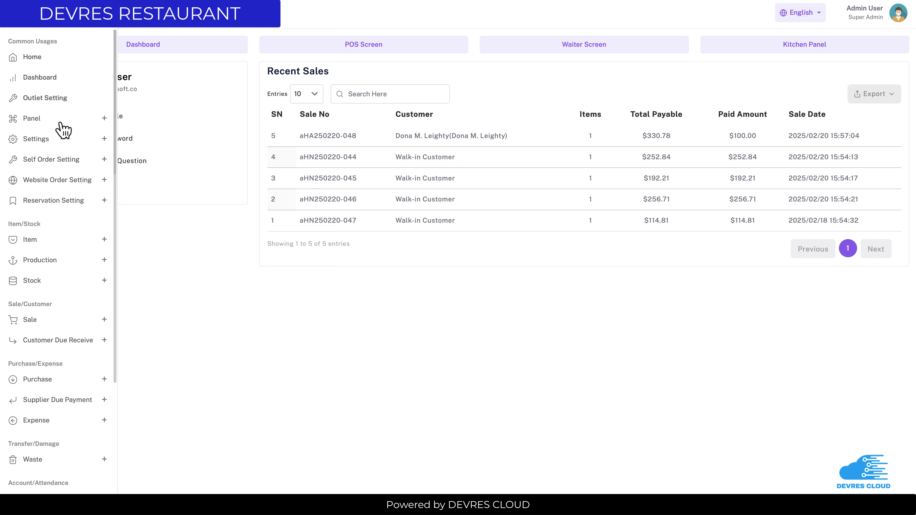
Step: Look through the Settings group to examine which configuration pages the restaurant system offers
left_click(59, 143)
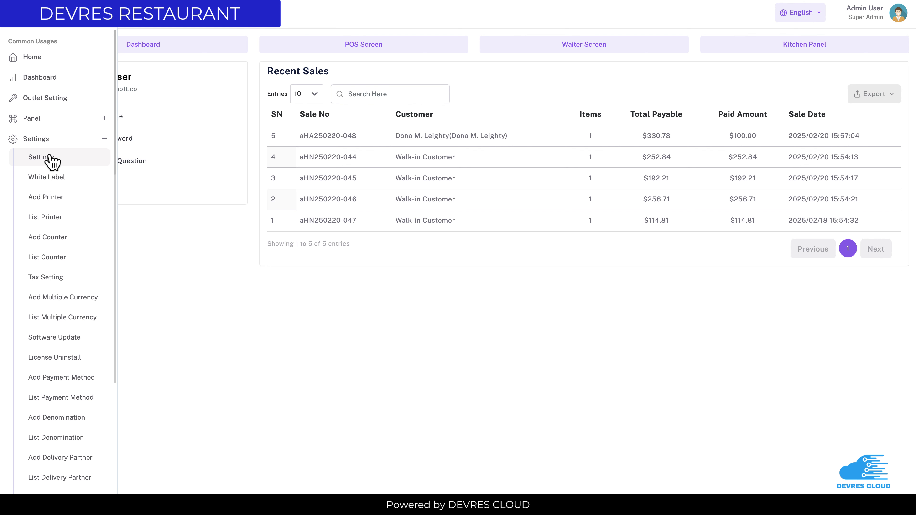
left_click(48, 145)
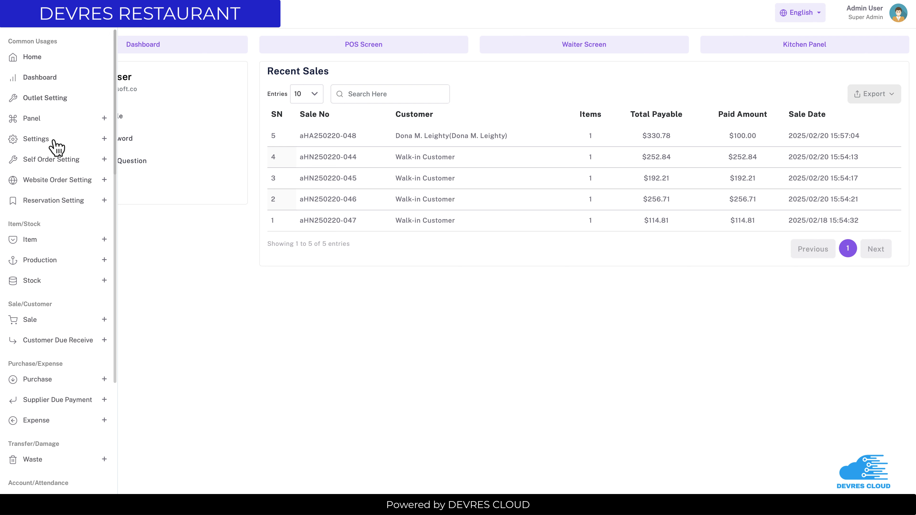
left_click(53, 142)
scroll(72, 259, "down", 3)
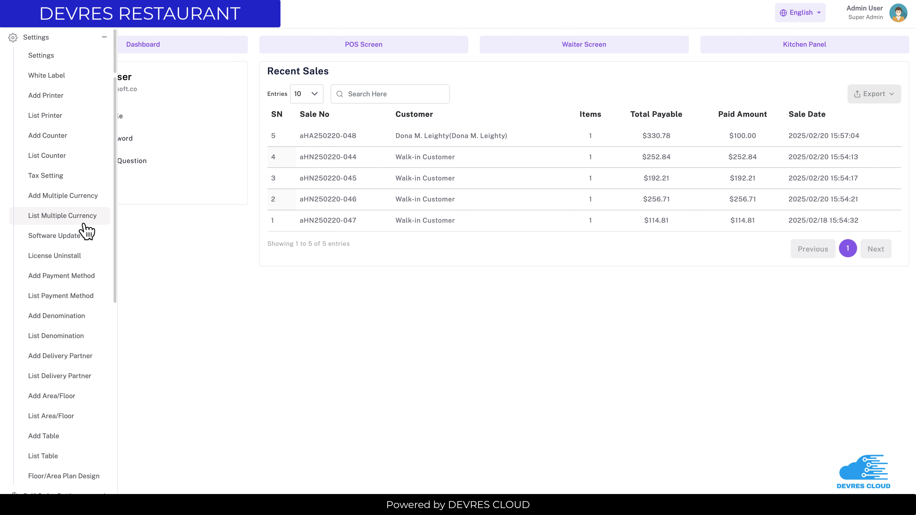
scroll(81, 236, "down", 1)
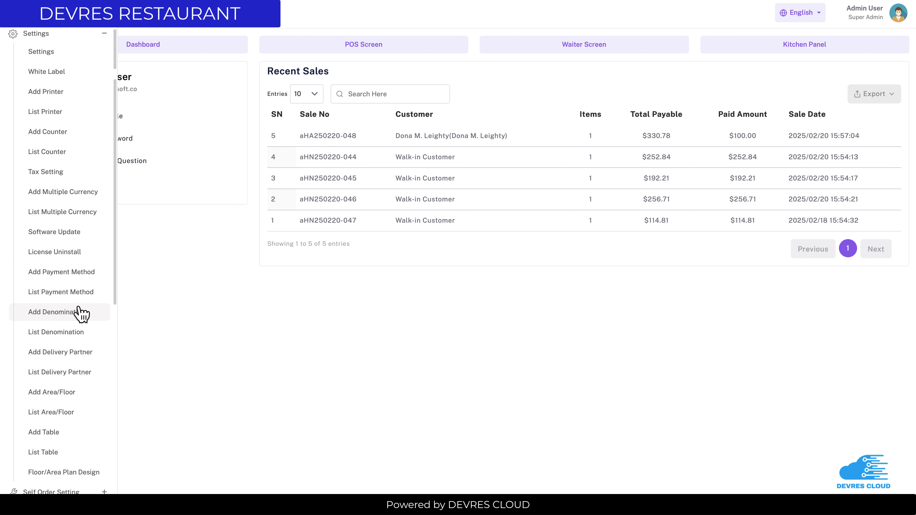
scroll(82, 314, "down", 1)
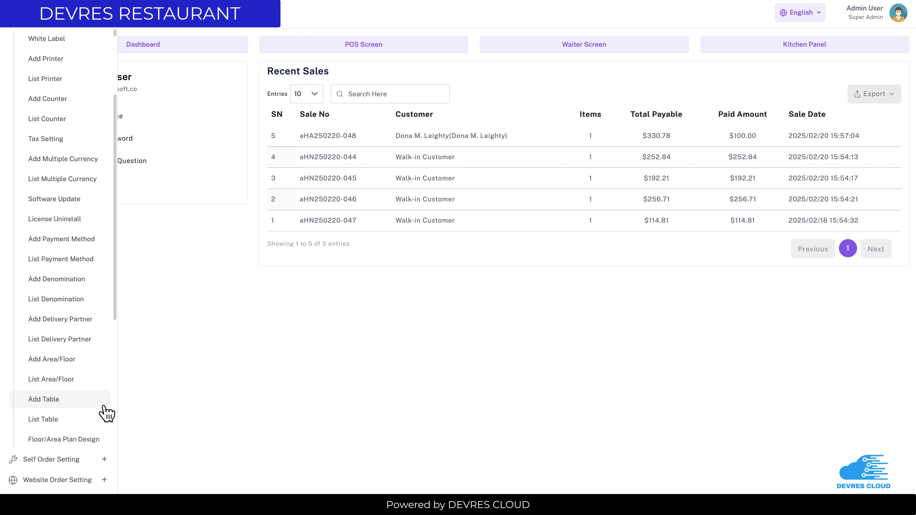
scroll(64, 407, "up", 1)
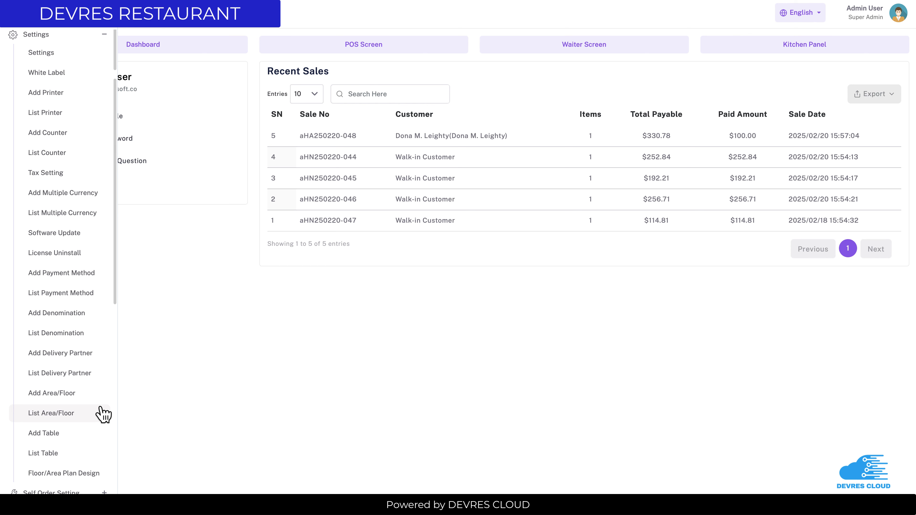
scroll(61, 195, "down", 10)
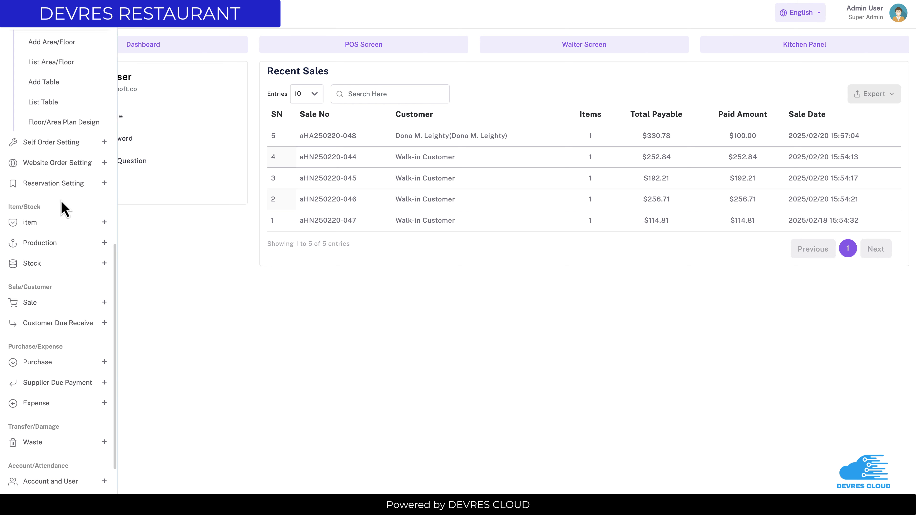
scroll(60, 241, "up", 10)
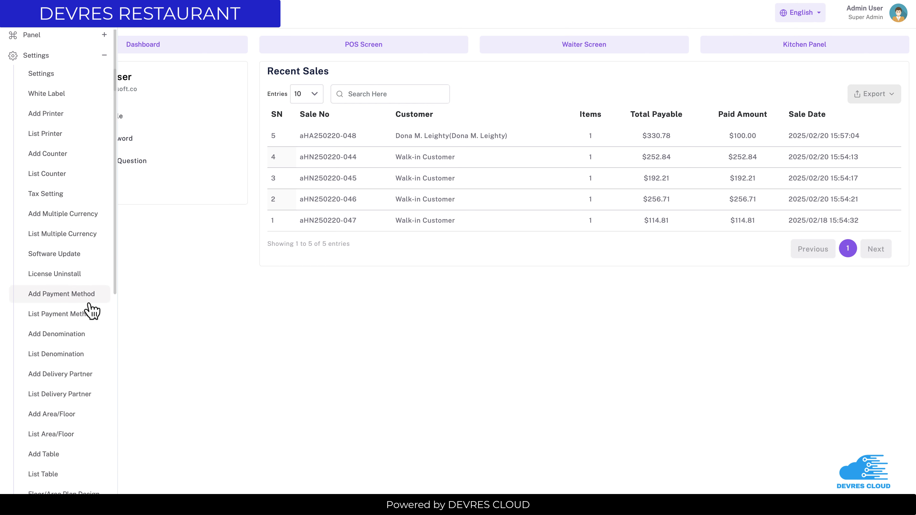
scroll(83, 347, "down", 1)
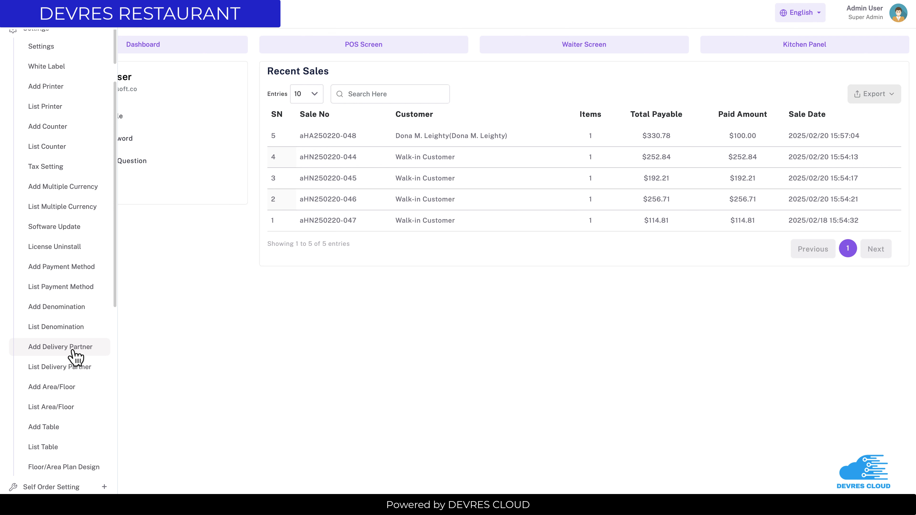
Step: View the blank Add Printer form and the list of configured printers
scroll(74, 357, "up", 3)
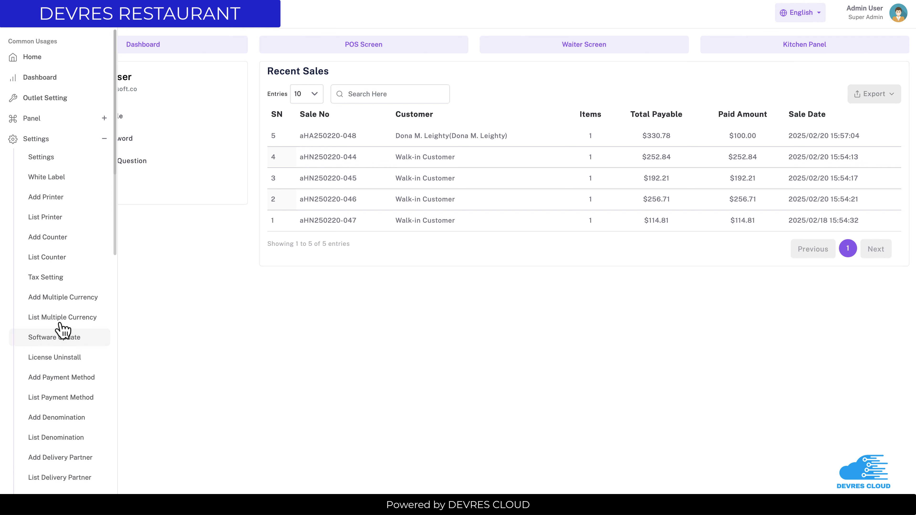
left_click(87, 206)
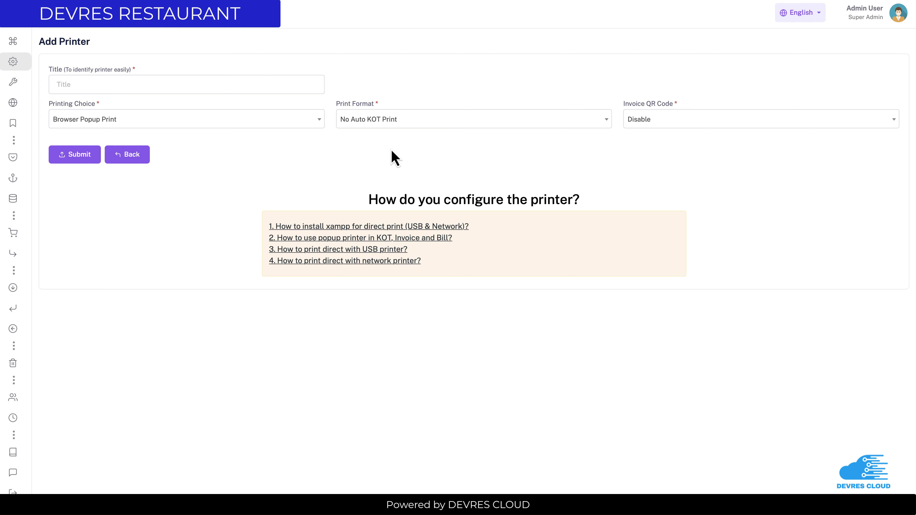
mouse_move(8, 156)
left_click(66, 169)
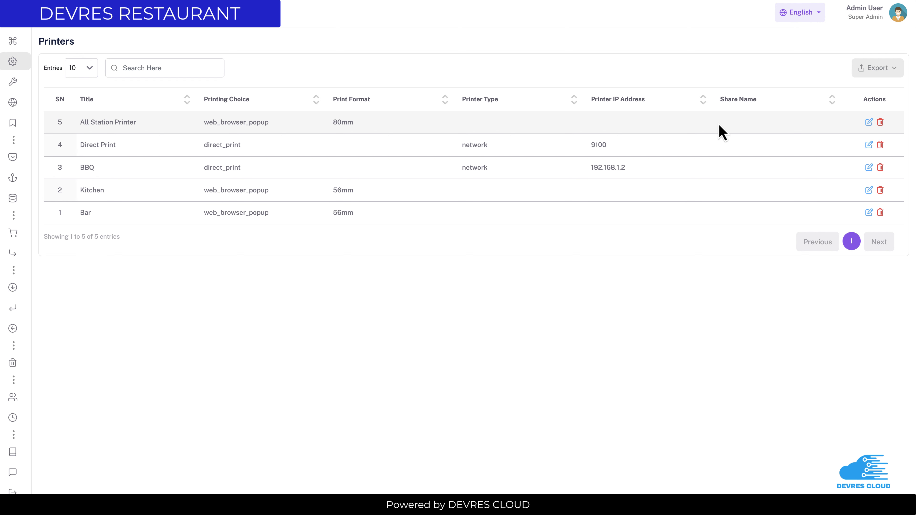
Step: Open the blank Add Delivery Partner form and go to its Name field
mouse_move(54, 139)
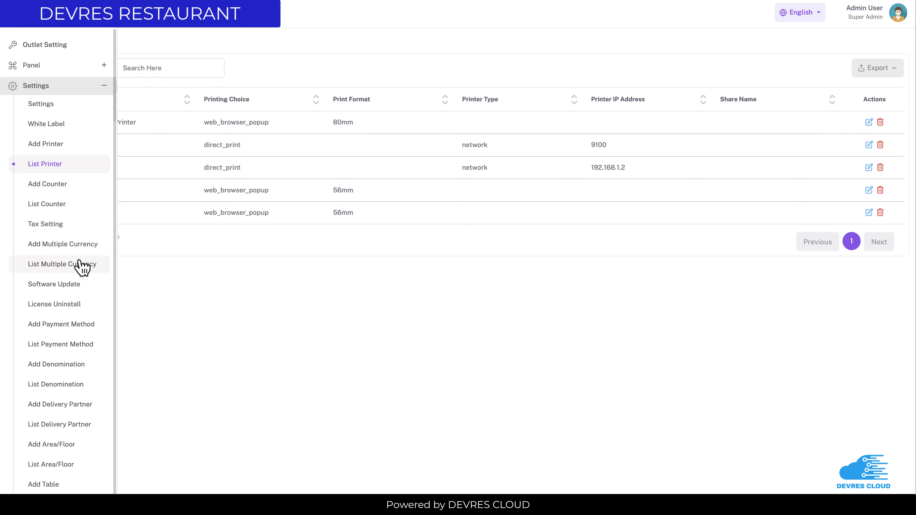
scroll(51, 266, "down", 5)
scroll(49, 261, "up", 5)
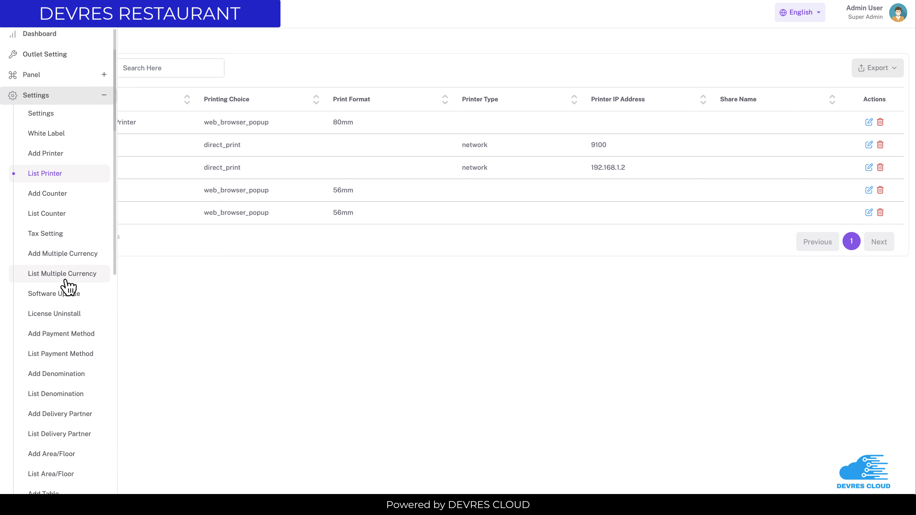
scroll(66, 282, "down", 5)
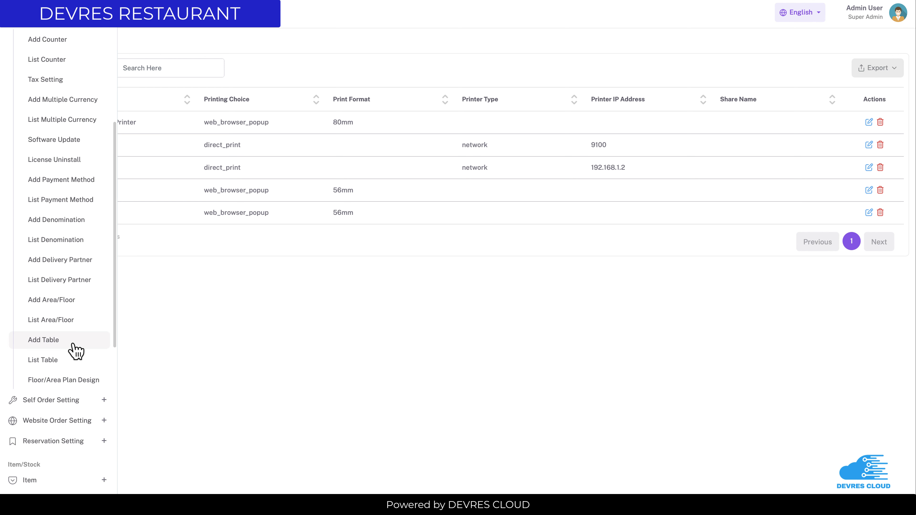
left_click(53, 256)
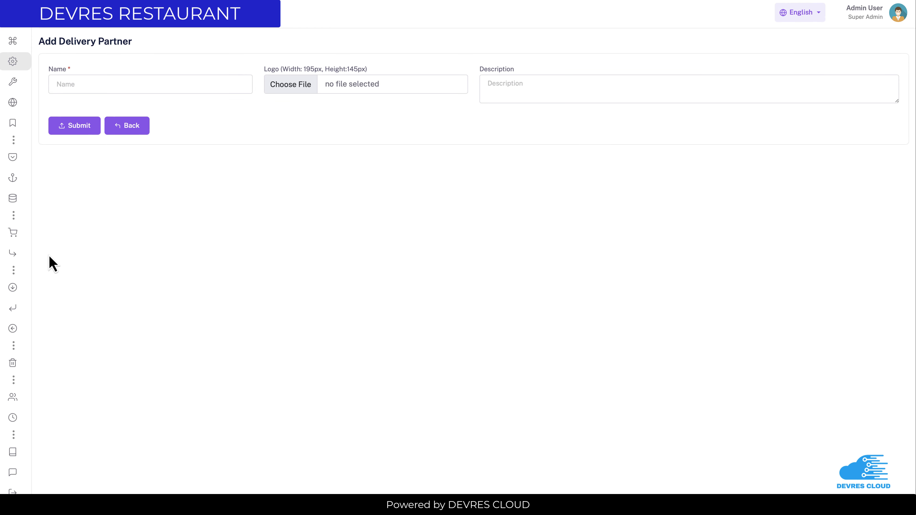
left_click(121, 88)
Step: Open the delivery partner list and look through its entries
mouse_move(35, 239)
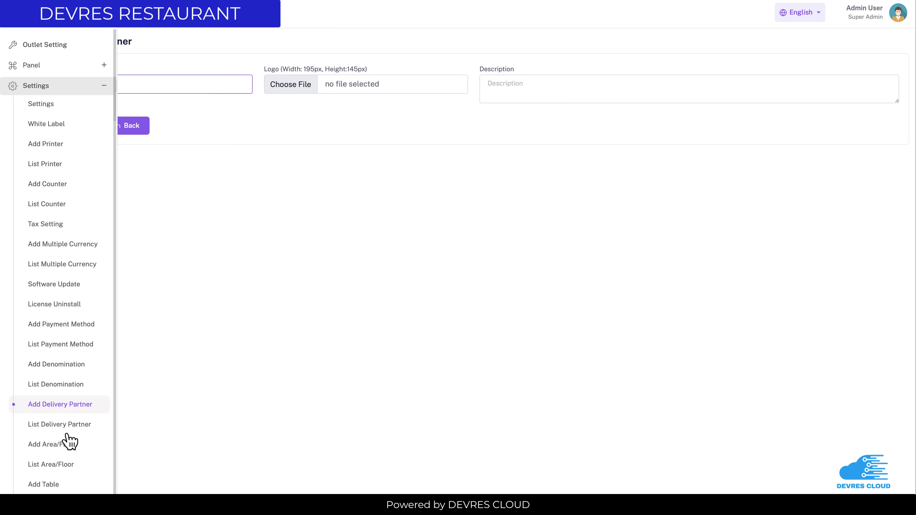
left_click(65, 427)
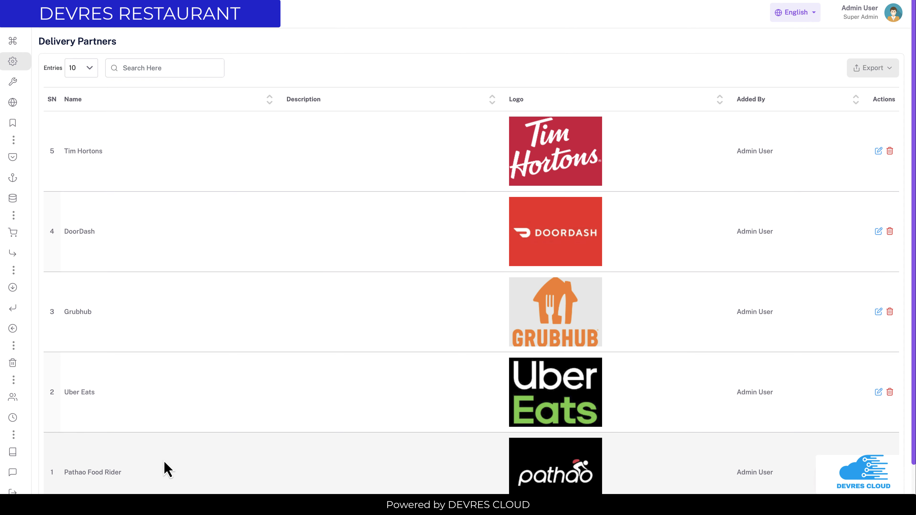
scroll(298, 411, "down", 2)
scroll(288, 409, "up", 2)
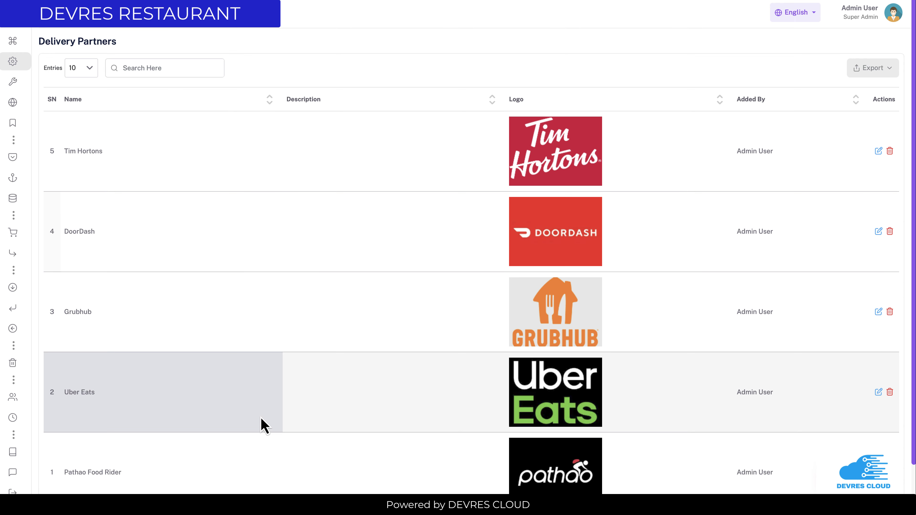
Step: Open the blank Add Area/Floor form and go to its Area/Floor Name field
mouse_move(27, 363)
mouse_move(13, 378)
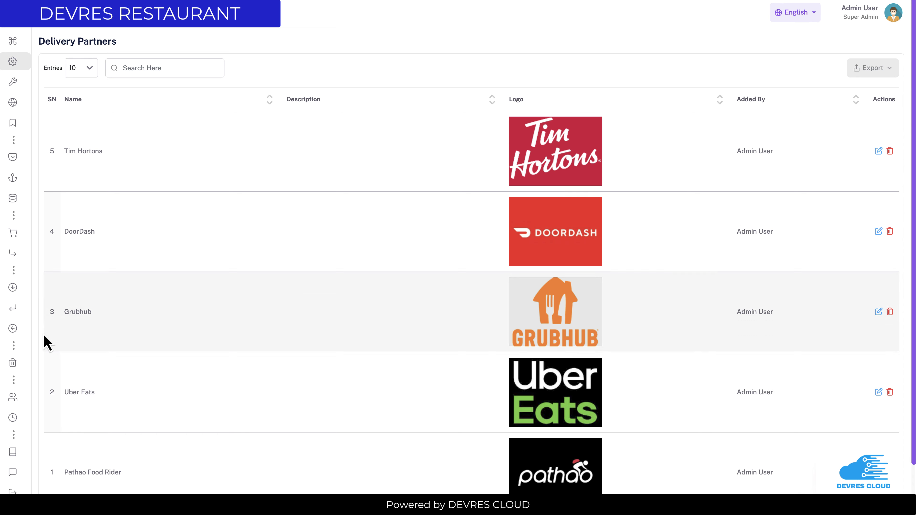
mouse_move(2, 342)
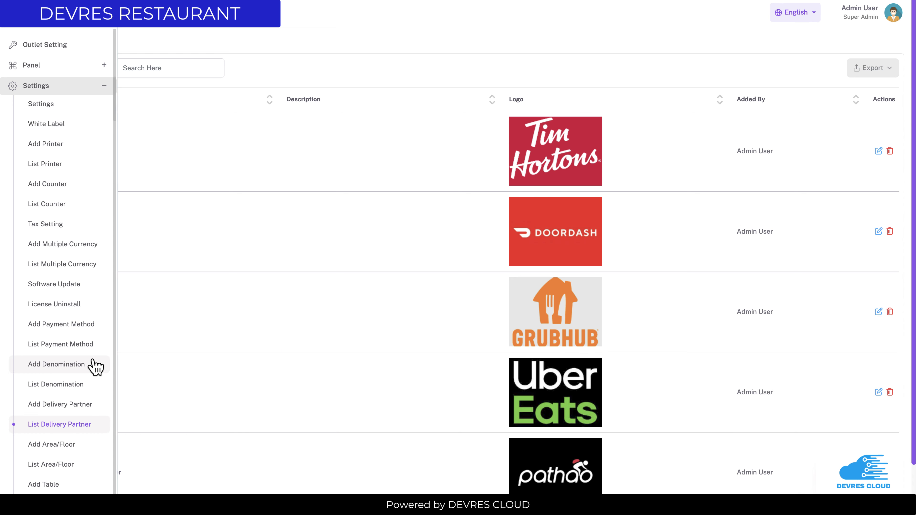
scroll(46, 451, "down", 1)
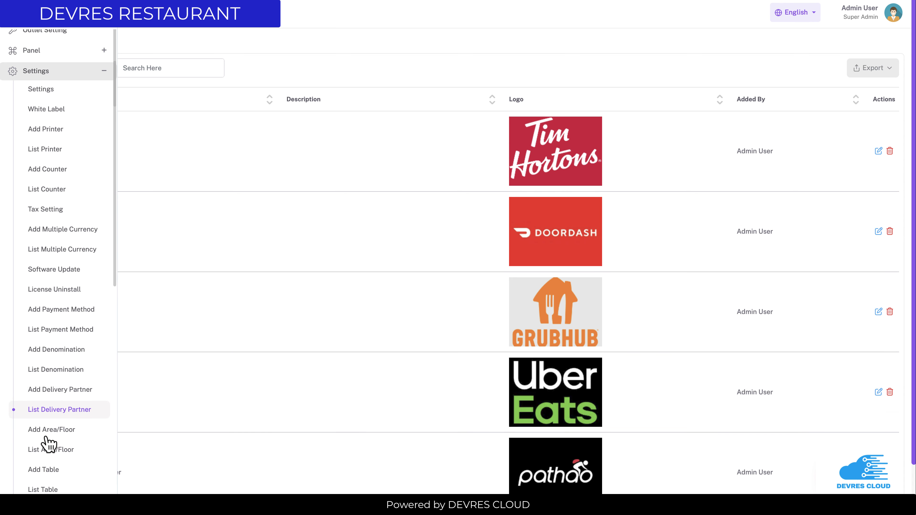
left_click(46, 436)
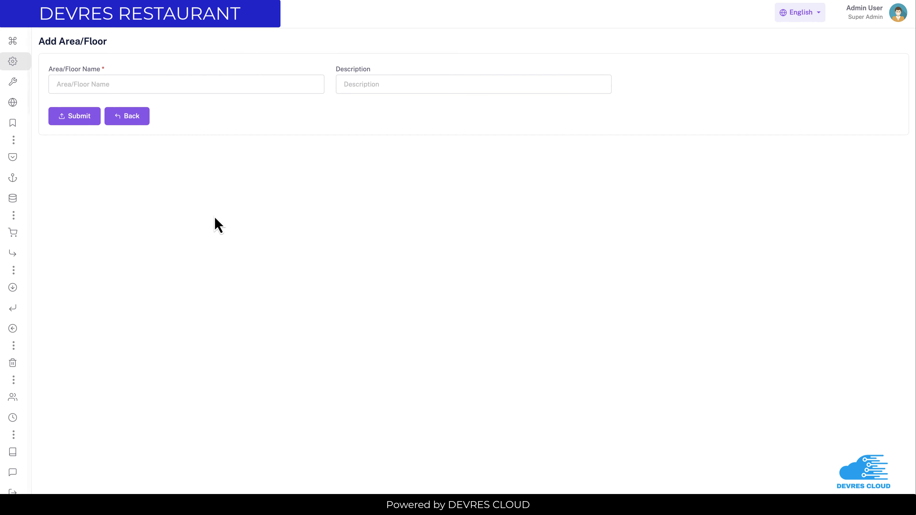
left_click(102, 84)
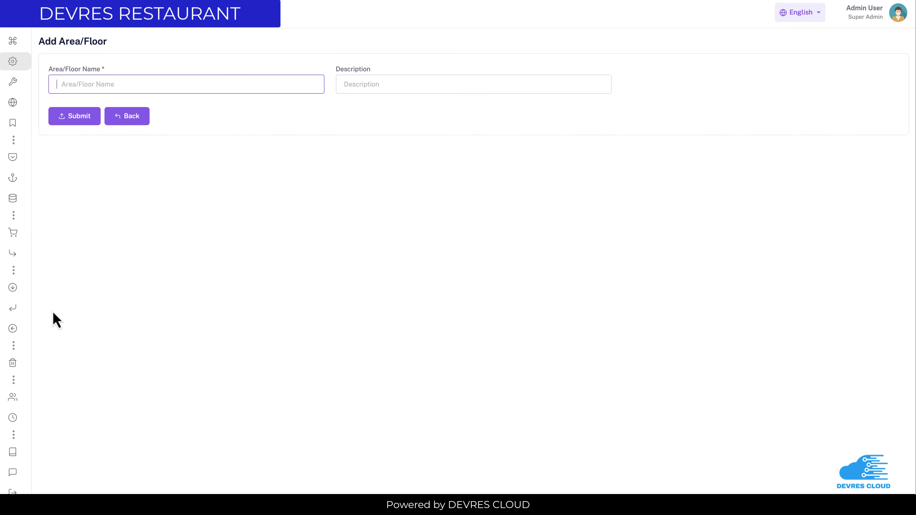
Step: Open the list of existing areas and floors
scroll(72, 458, "down", 1)
left_click(65, 443)
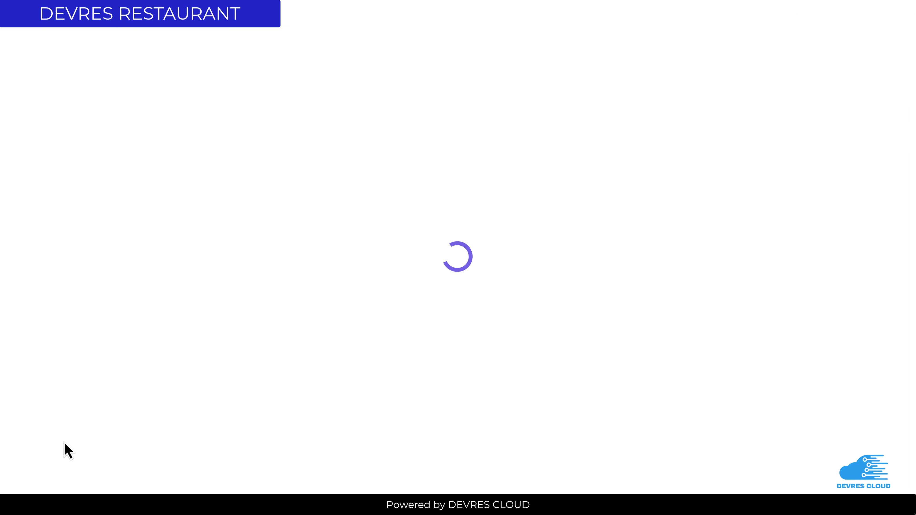
Step: Open the form for adding a new table
mouse_move(19, 425)
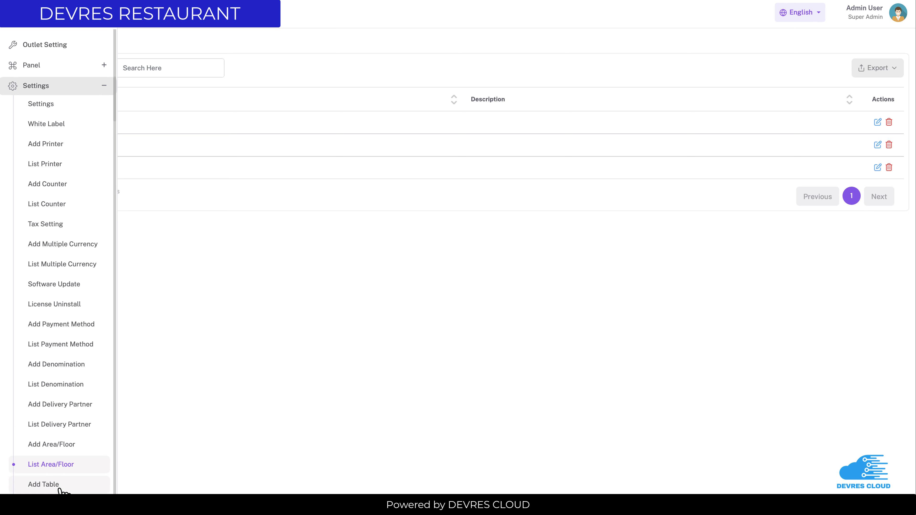
mouse_move(20, 444)
scroll(51, 493, "down", 1)
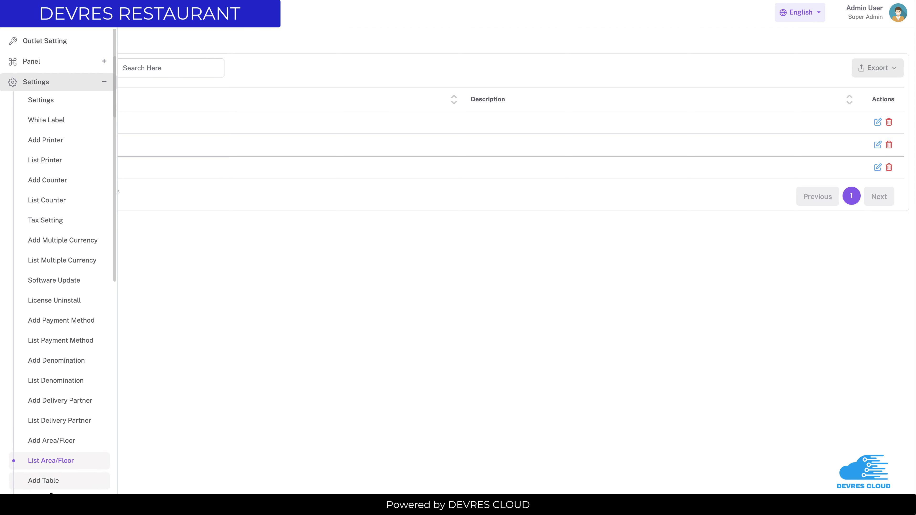
scroll(52, 493, "down", 1)
left_click(51, 451)
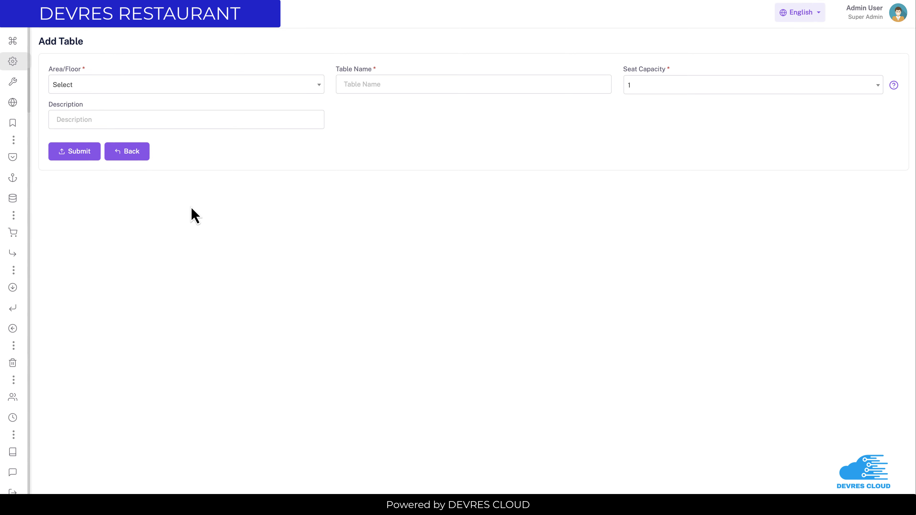
Step: Choose 1st Floor as the new table's area and show the available seat capacity options
left_click(204, 91)
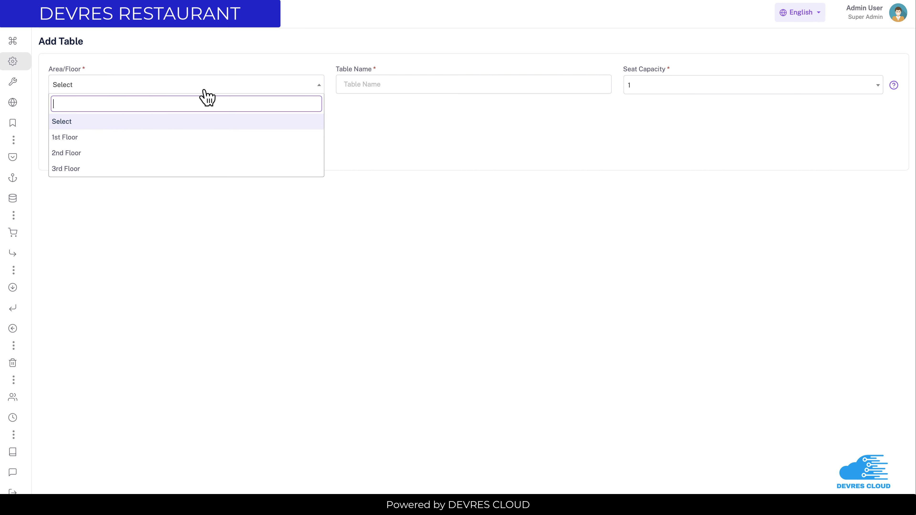
left_click(127, 137)
left_click(354, 86)
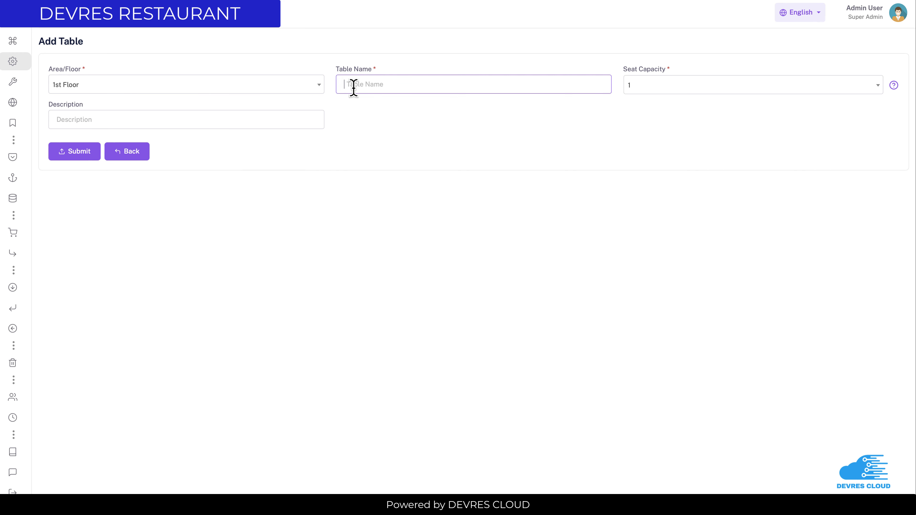
left_click(689, 90)
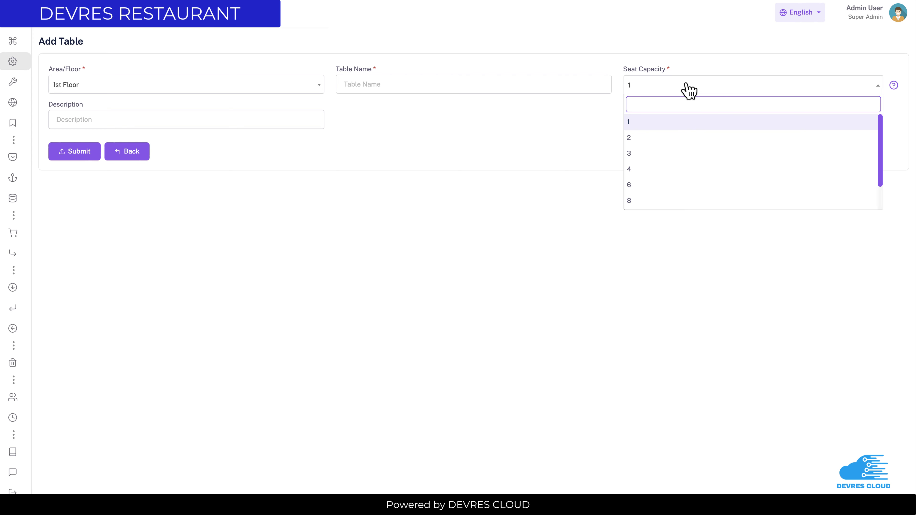
Step: Collapse the Settings group in the navigation and expand the Self Order Setting group to show its pages
mouse_move(25, 267)
scroll(26, 271, "down", 3)
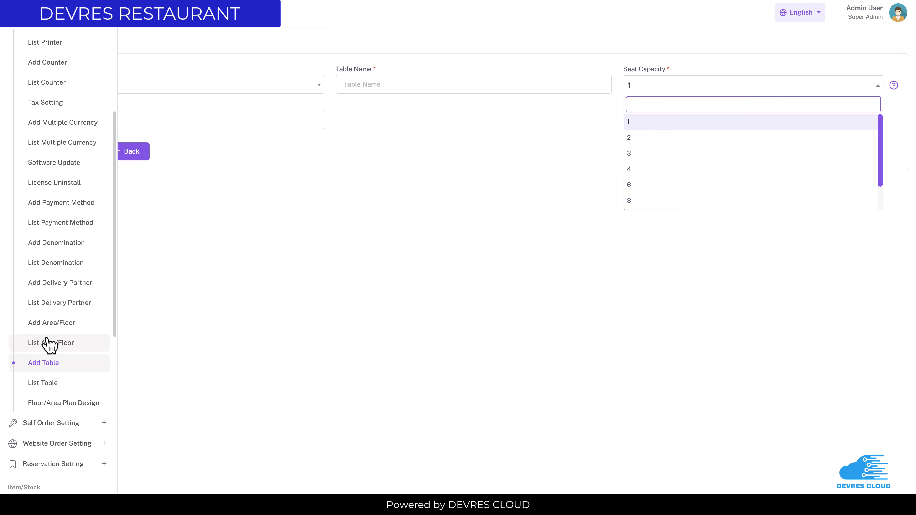
scroll(45, 331, "up", 5)
scroll(72, 360, "down", 3)
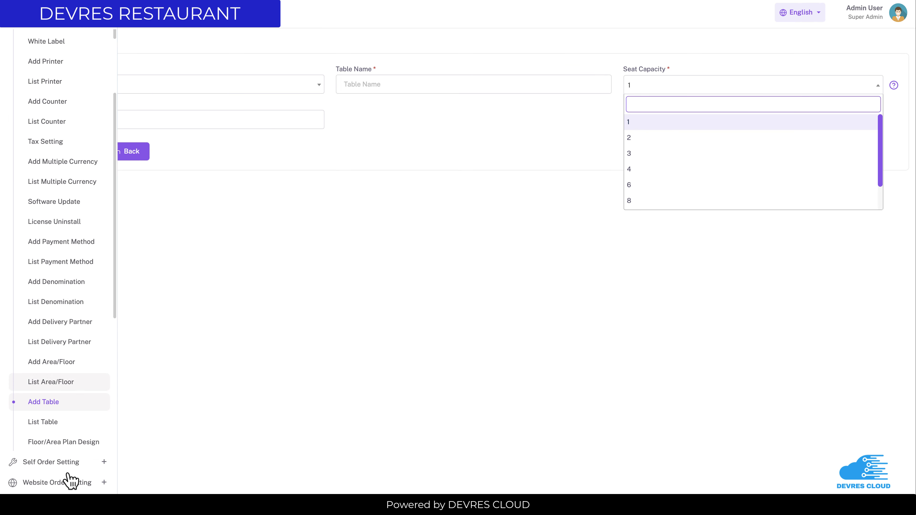
scroll(77, 296, "up", 3)
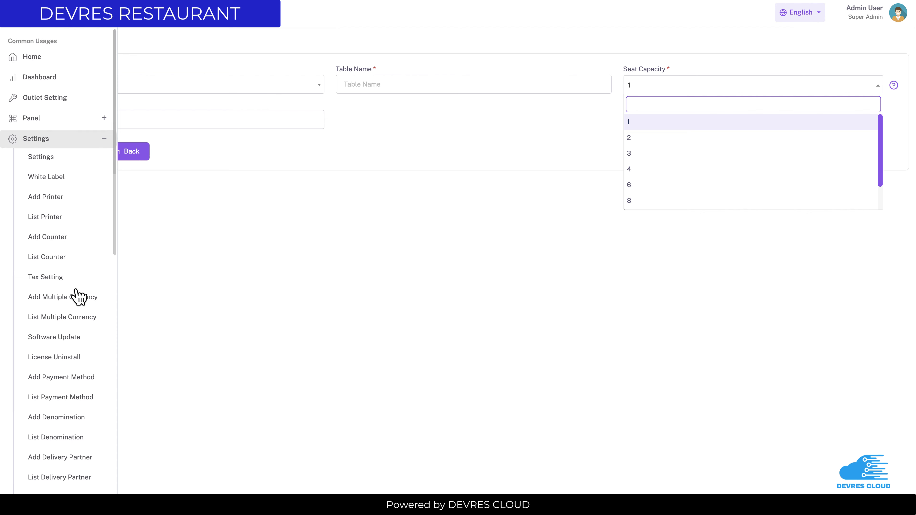
left_click(98, 142)
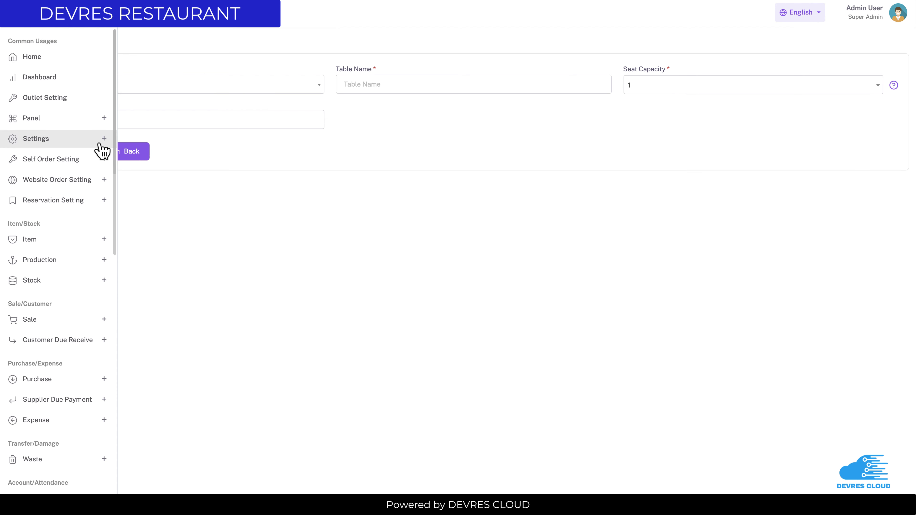
left_click(88, 159)
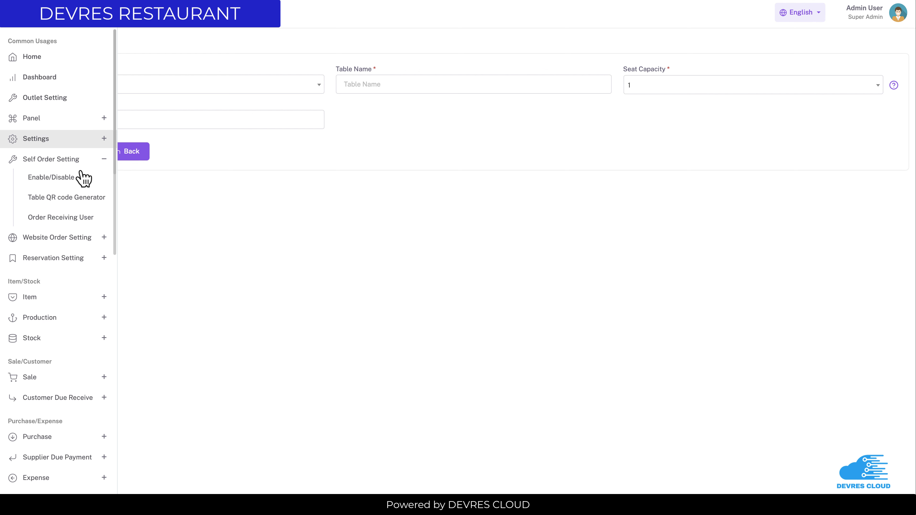
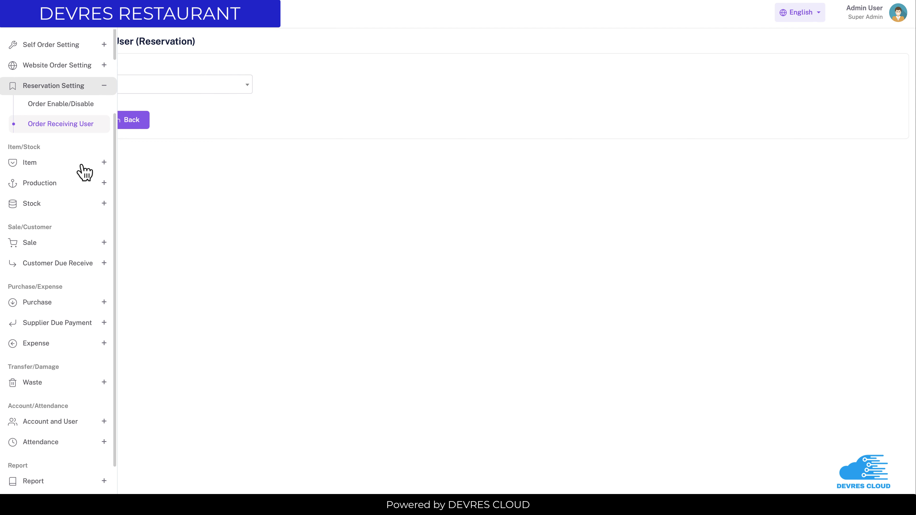
Step: Expand the Item group, view the blank form for adding an ingredient unit, and open the list of existing ingredient units
left_click(82, 165)
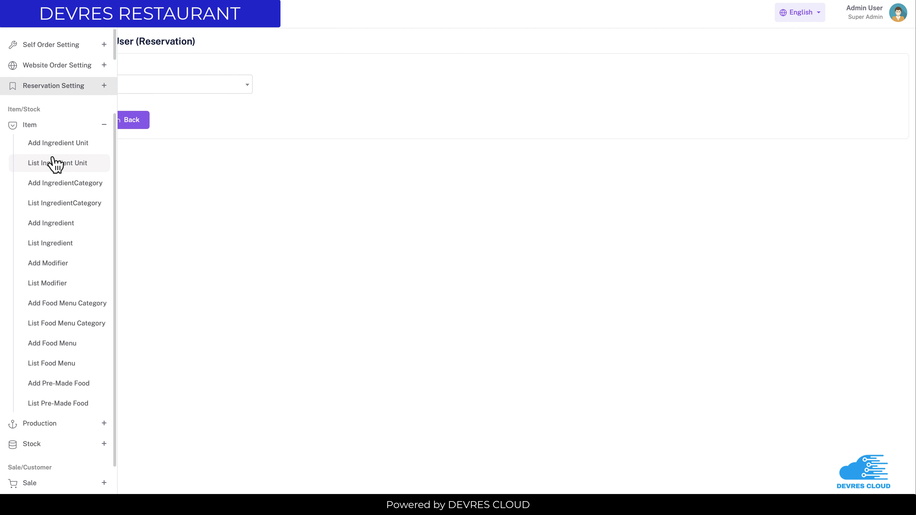
left_click(51, 148)
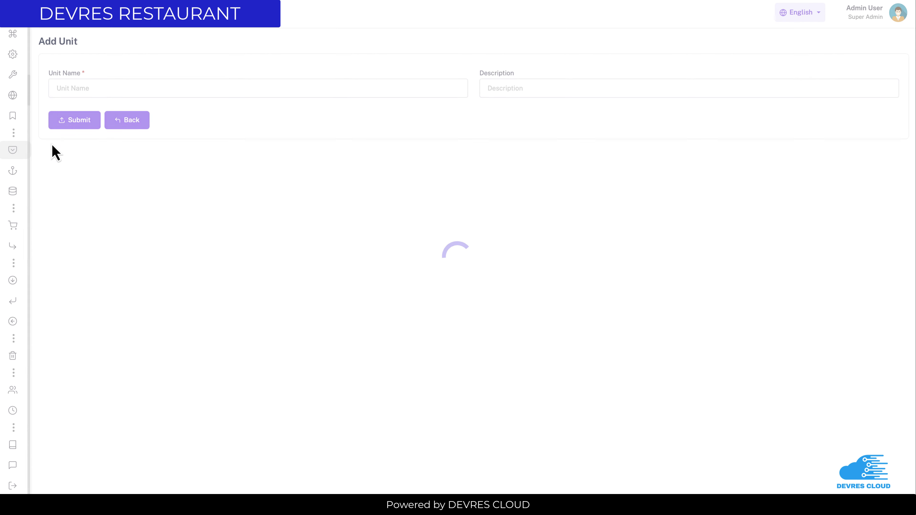
mouse_move(27, 161)
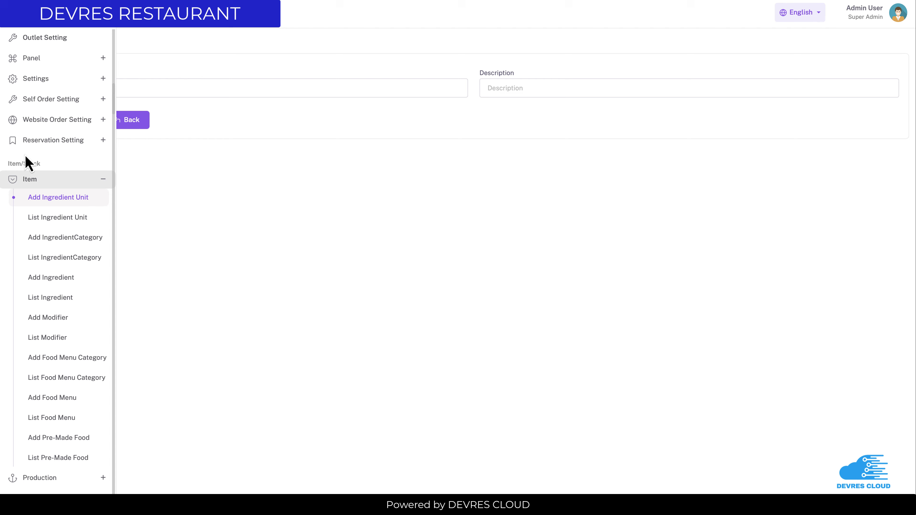
left_click(56, 218)
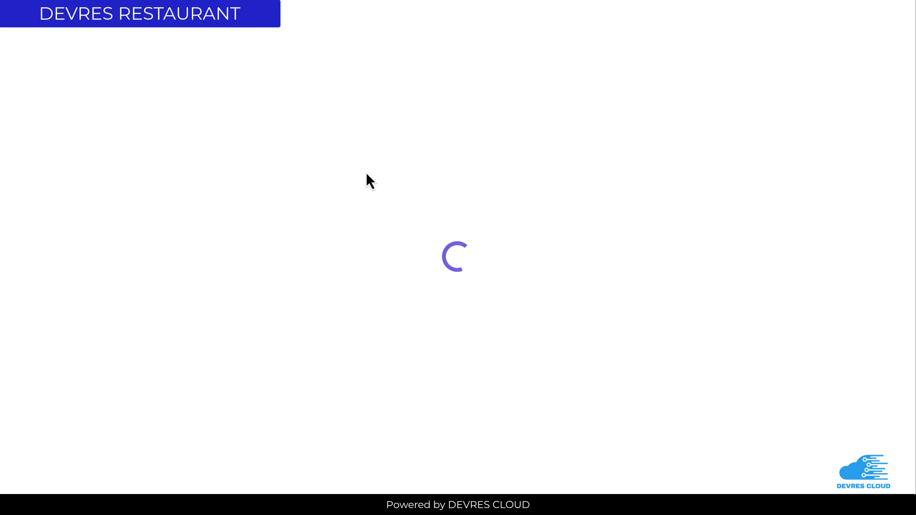
Step: View the blank form for adding an ingredient category and open the Add Ingredient form
mouse_move(37, 164)
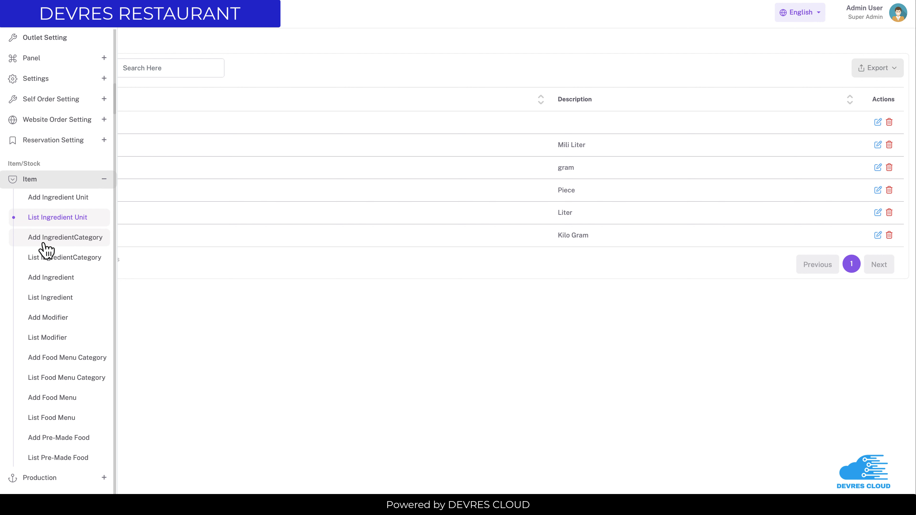
left_click(69, 241)
mouse_move(16, 188)
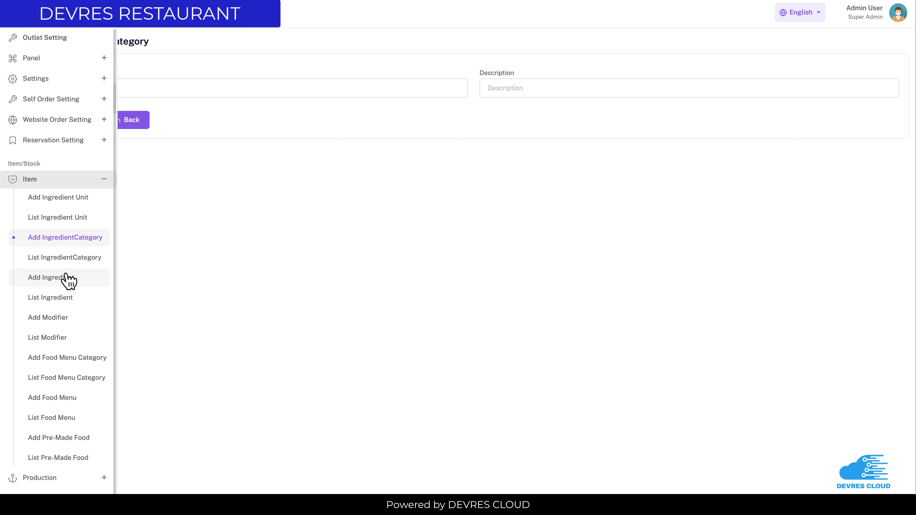
left_click(69, 279)
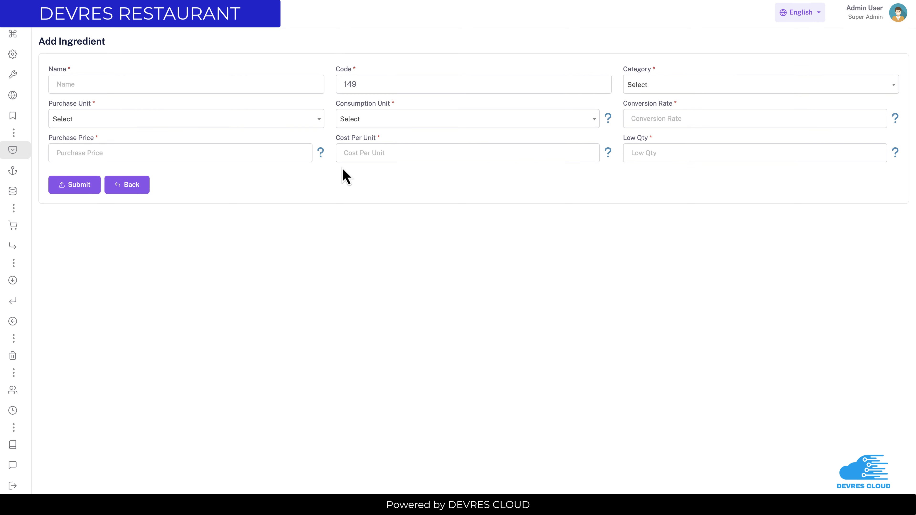
Step: On the Add Ingredient form, show the Category options and visit the Name, Purchase Price and Cost Per Unit fields without entering values
left_click(132, 88)
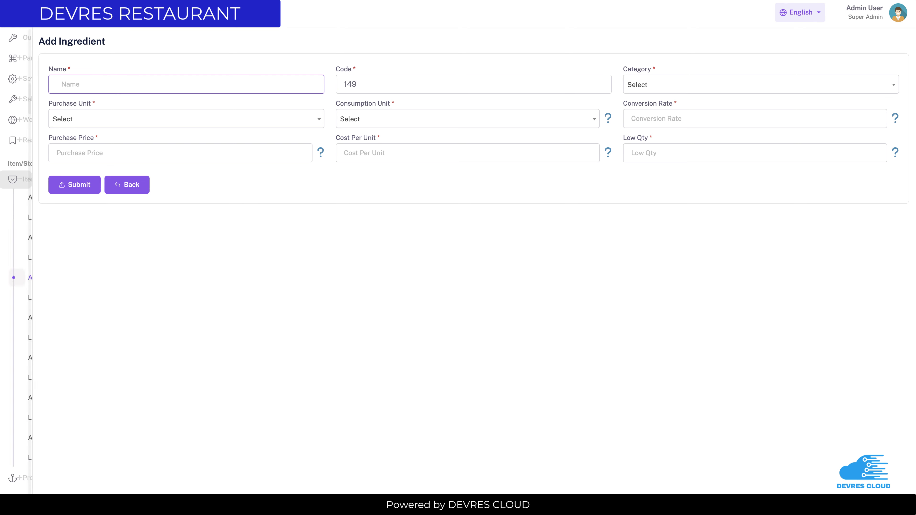
left_click(674, 85)
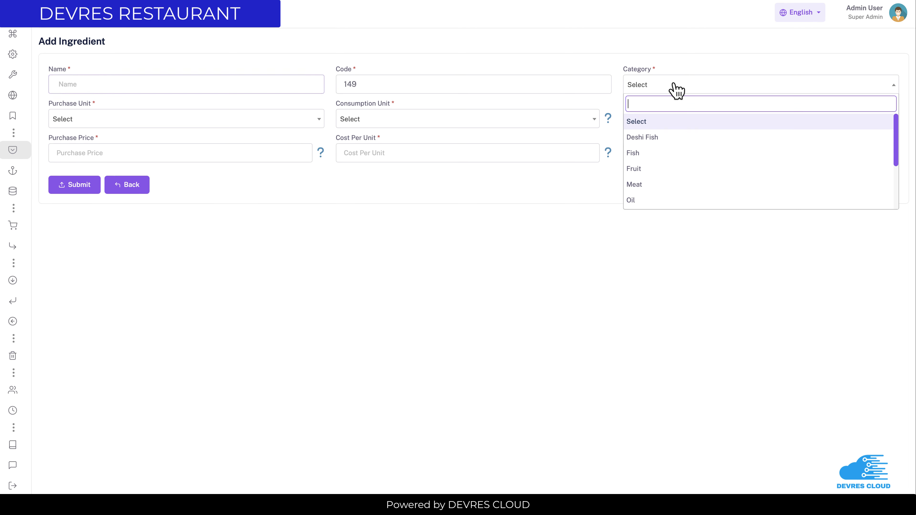
left_click(666, 51)
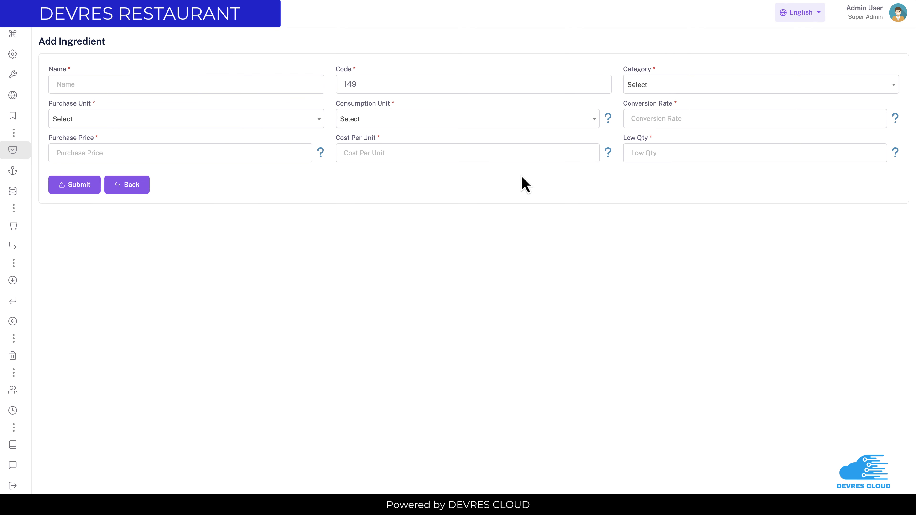
left_click(199, 155)
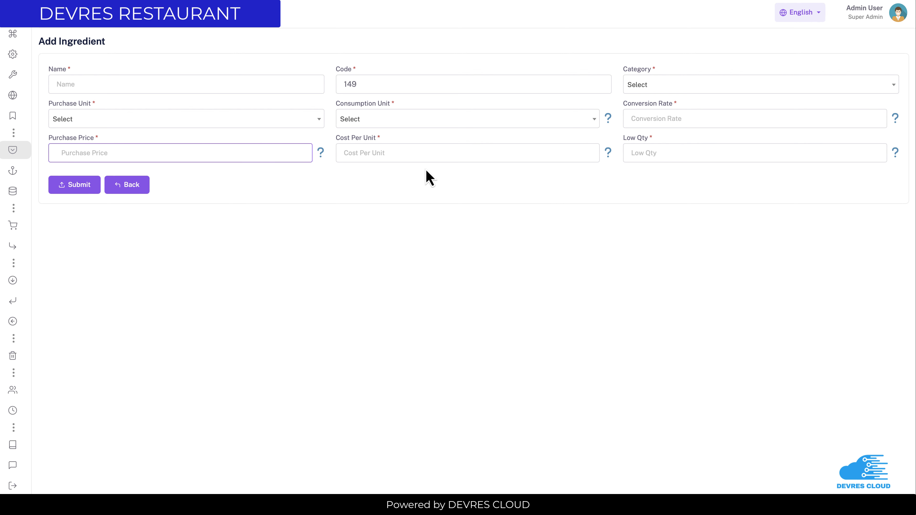
left_click(383, 157)
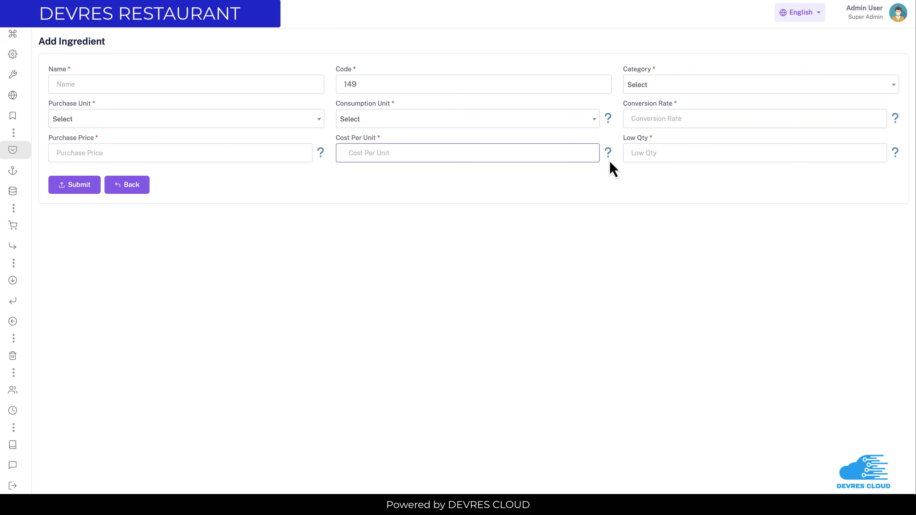
Step: Open the list of existing ingredients
mouse_move(25, 153)
left_click(50, 298)
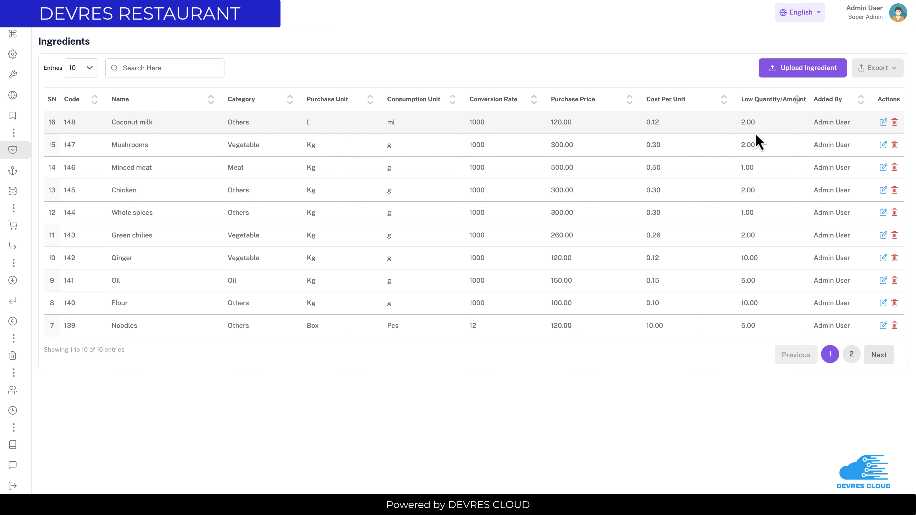
Step: View the blank Add Modifier form and open the list of existing modifiers
mouse_move(40, 179)
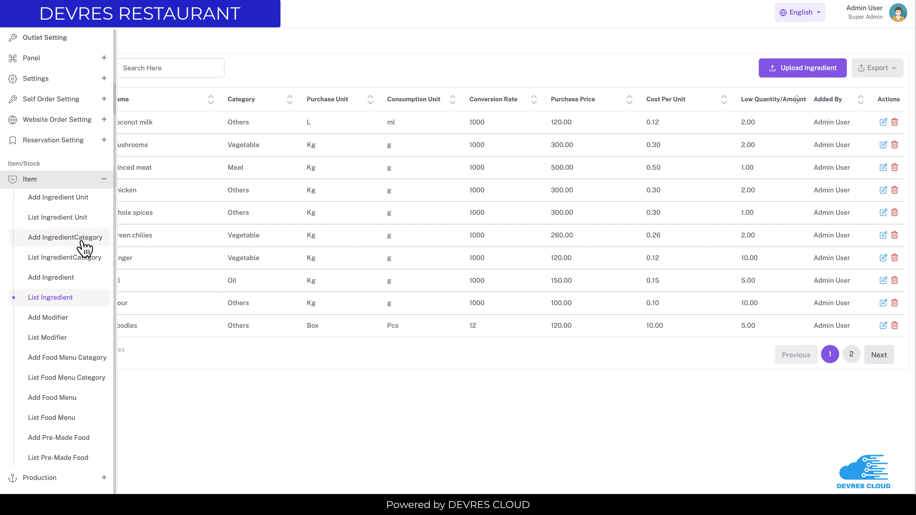
left_click(80, 321)
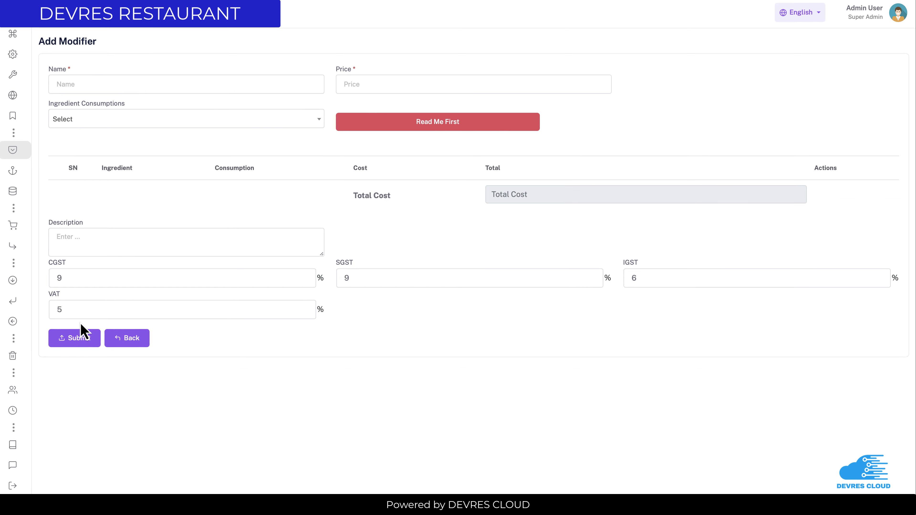
mouse_move(26, 177)
mouse_move(16, 153)
left_click(71, 334)
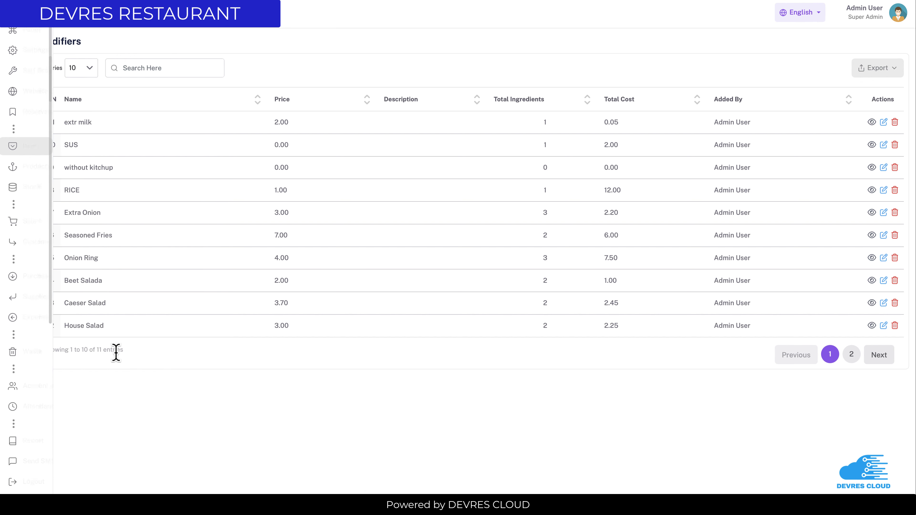
Step: View the blank Add Food Menu Category form and look through the list of existing food menu categories
mouse_move(21, 181)
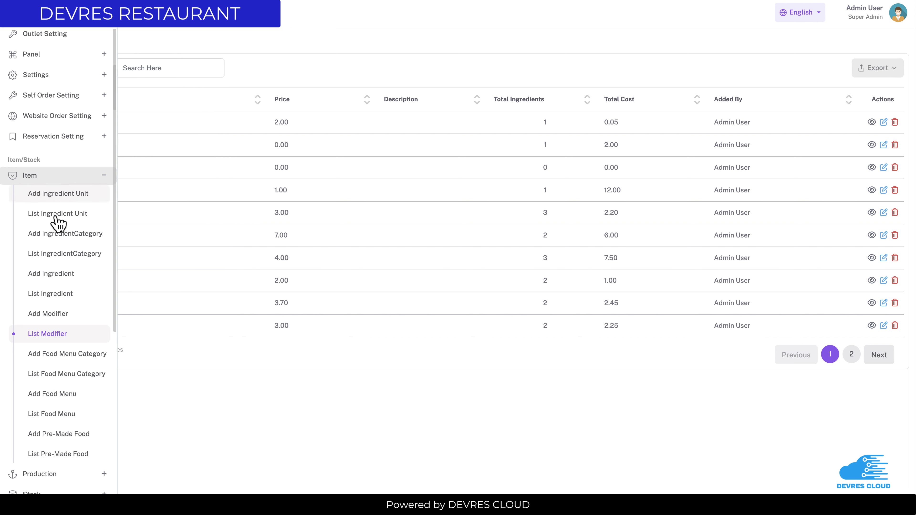
left_click(76, 367)
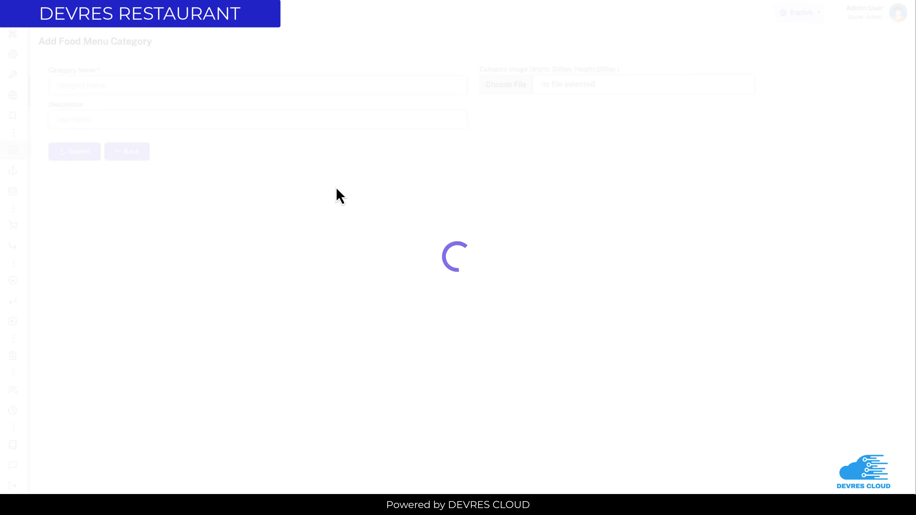
mouse_move(45, 296)
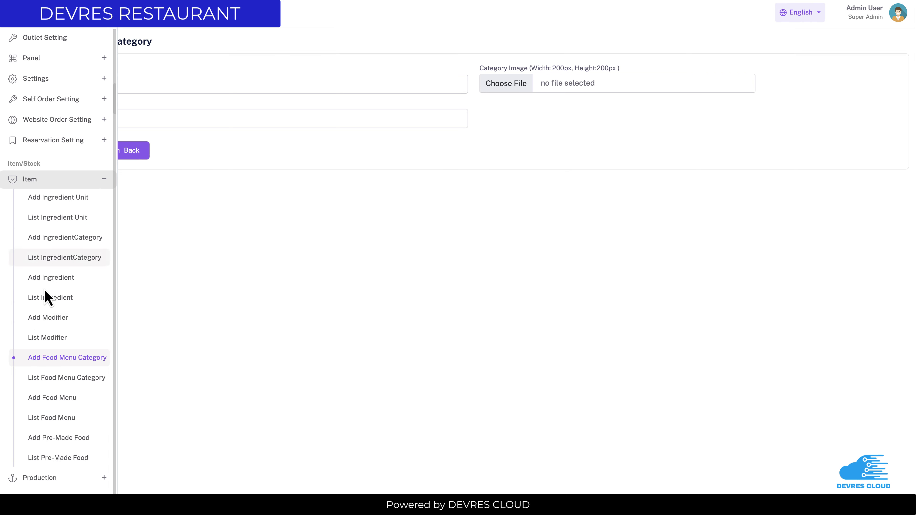
left_click(54, 379)
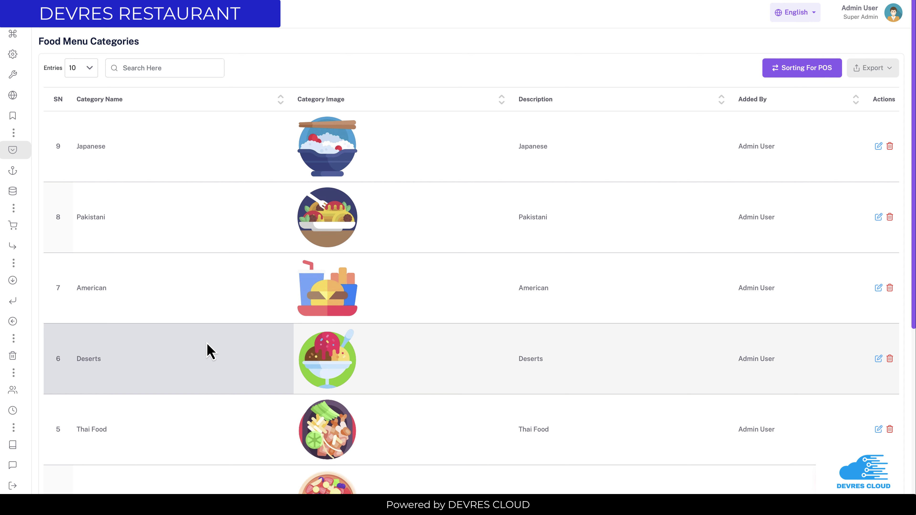
scroll(401, 337, "down", 5)
scroll(400, 340, "up", 5)
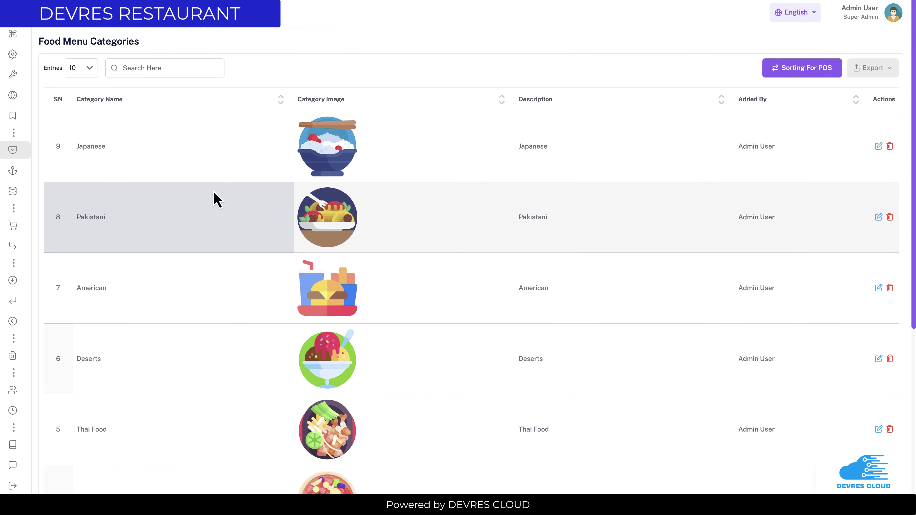
Step: Open the Add Food Menu form and look over all its fields down to the Variation section
mouse_move(19, 155)
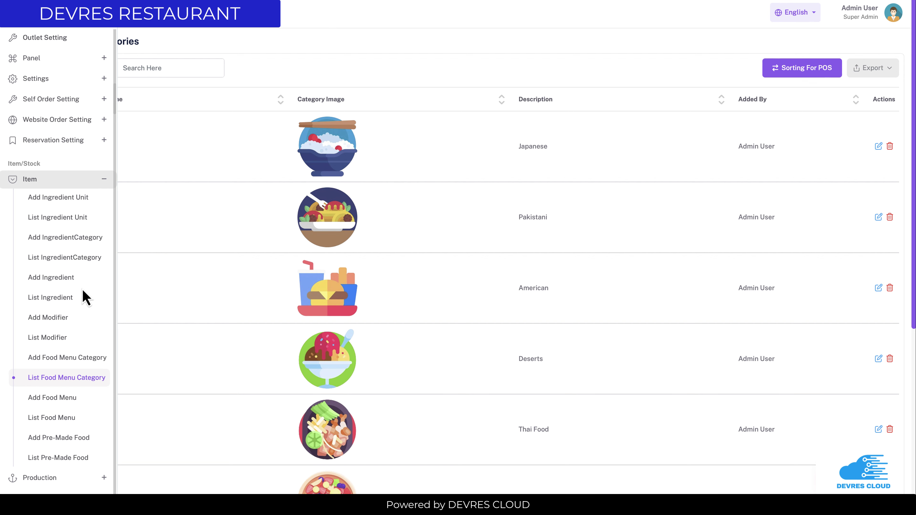
scroll(81, 303, "down", 1)
left_click(77, 370)
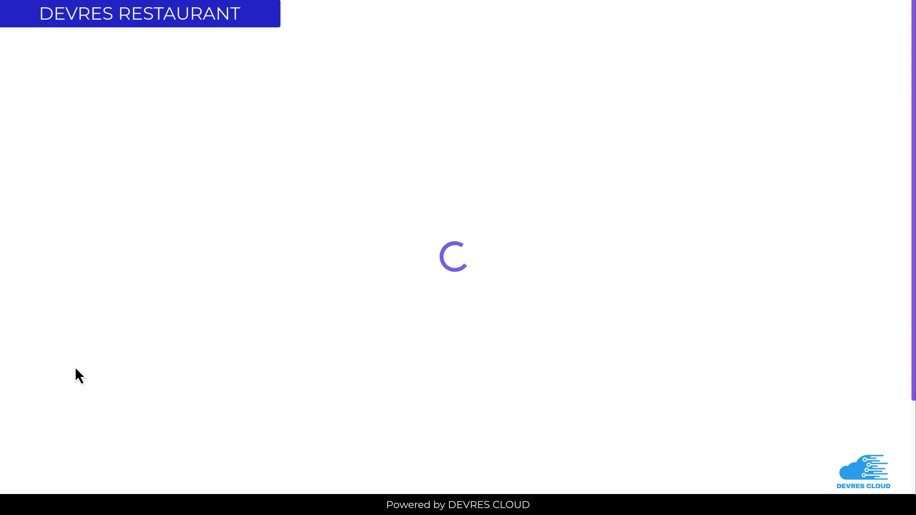
scroll(420, 288, "down", 2)
scroll(414, 299, "down", 2)
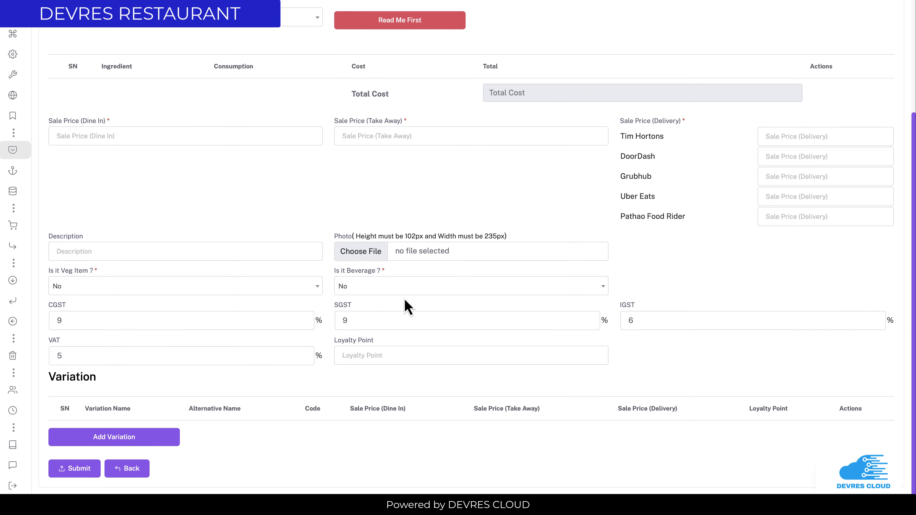
scroll(361, 312, "up", 4)
scroll(357, 317, "down", 4)
scroll(255, 425, "up", 4)
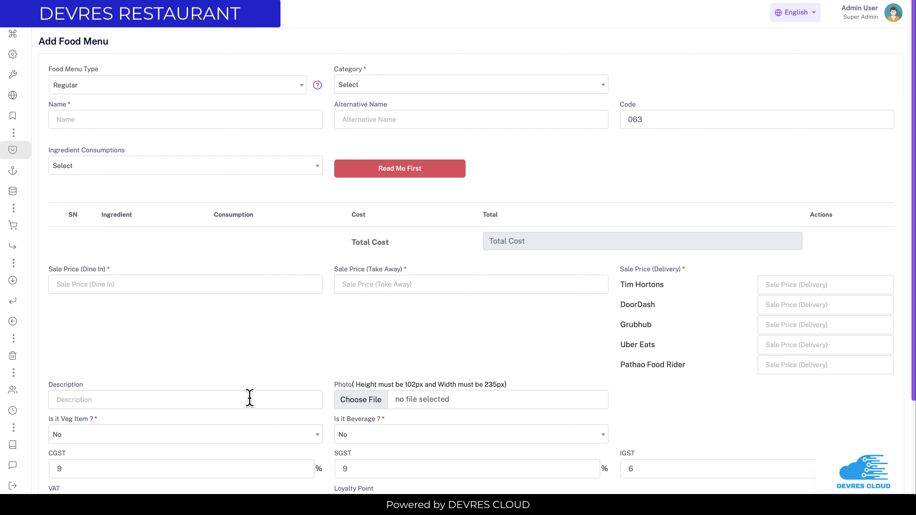
Step: Show the Food Menu Type options and visit the Dine In and Take Away sale price fields without entering values
left_click(148, 85)
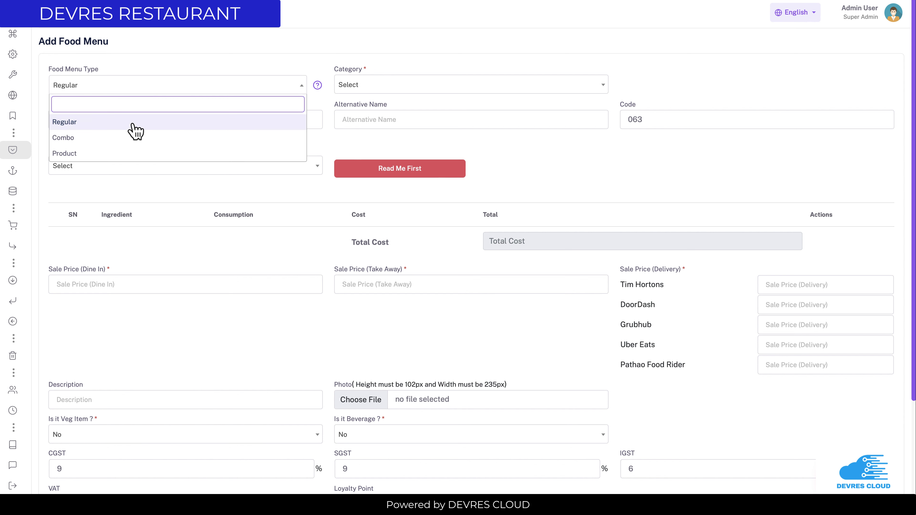
left_click(484, 51)
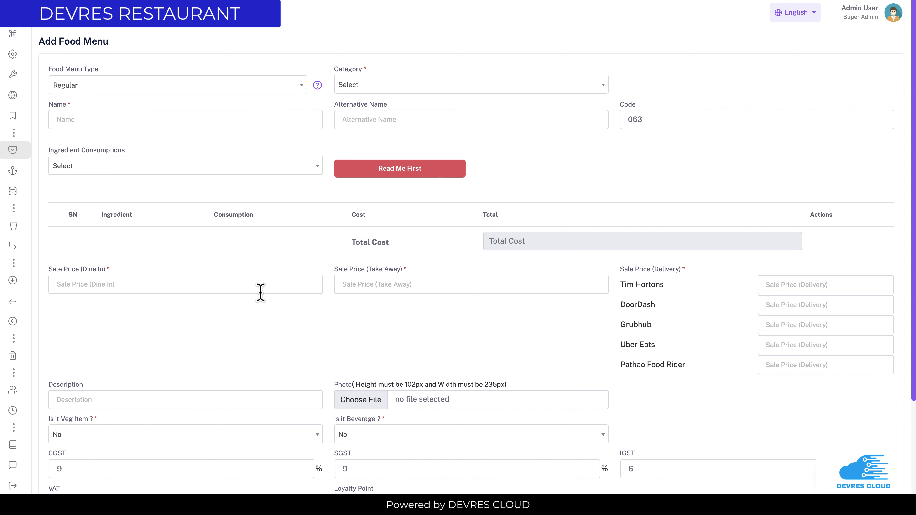
left_click(90, 284)
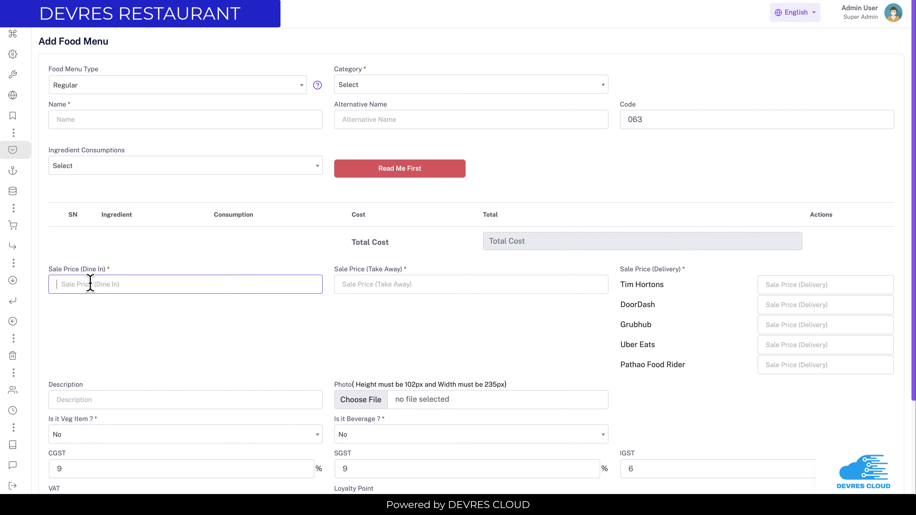
left_click(387, 281)
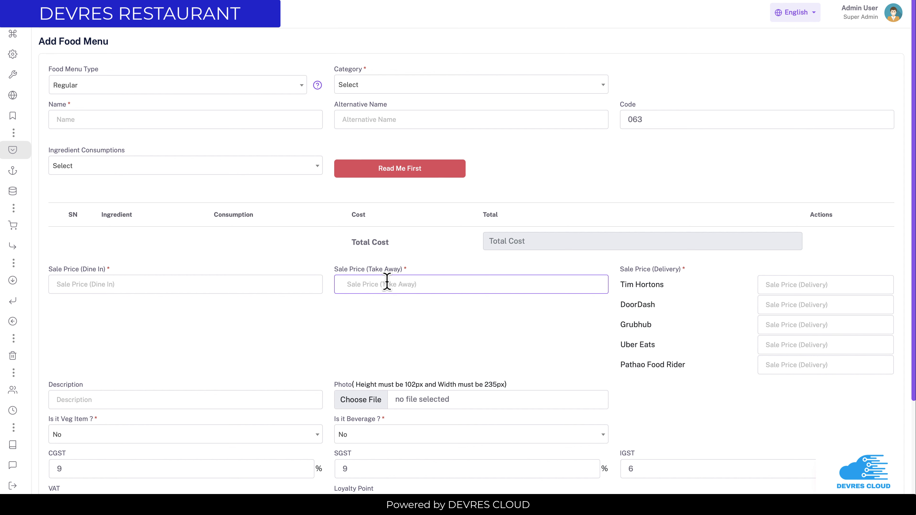
Step: Visit the Tim Hortons delivery sale price field and look over the remaining Add Food Menu fields down to the Variation section
scroll(341, 274, "down", 1)
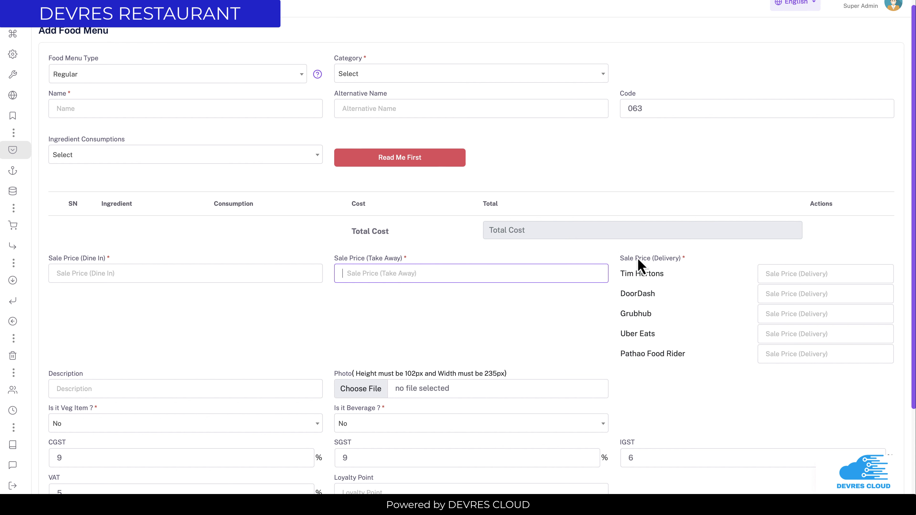
left_click(807, 273)
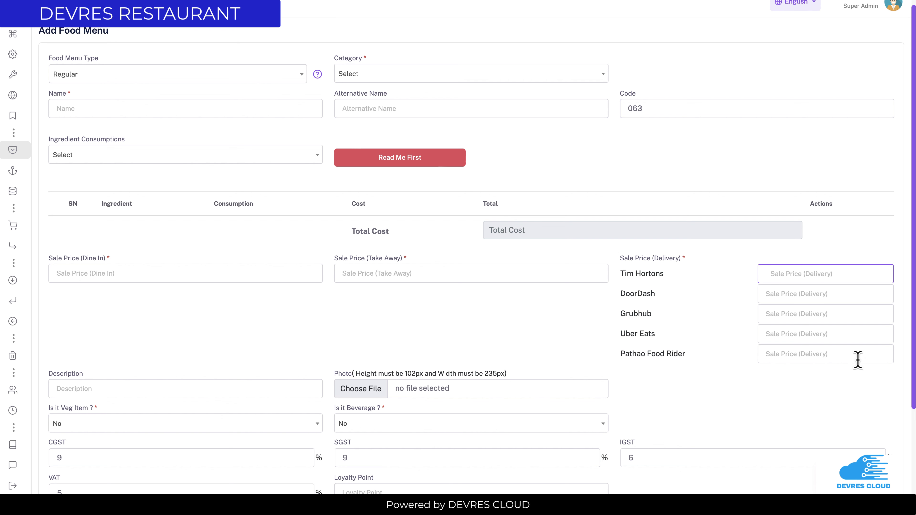
scroll(535, 357, "down", 3)
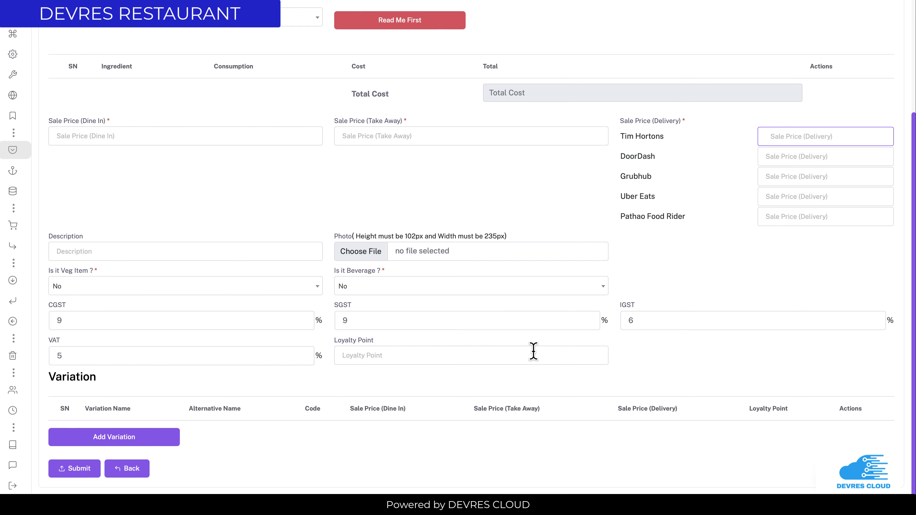
scroll(219, 285, "up", 3)
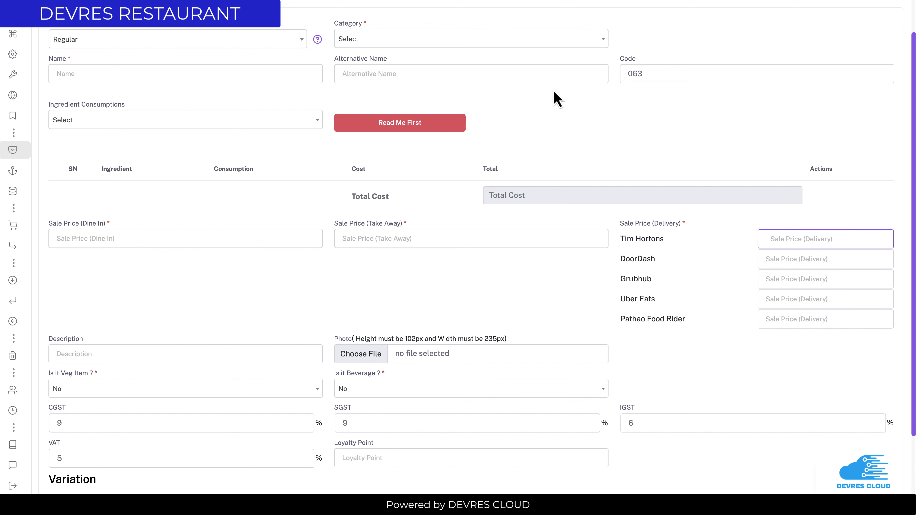
scroll(521, 227, "up", 2)
Step: Visit the empty Name field, then read and dismiss the notice about entering ingredient consumption quantities
left_click(68, 122)
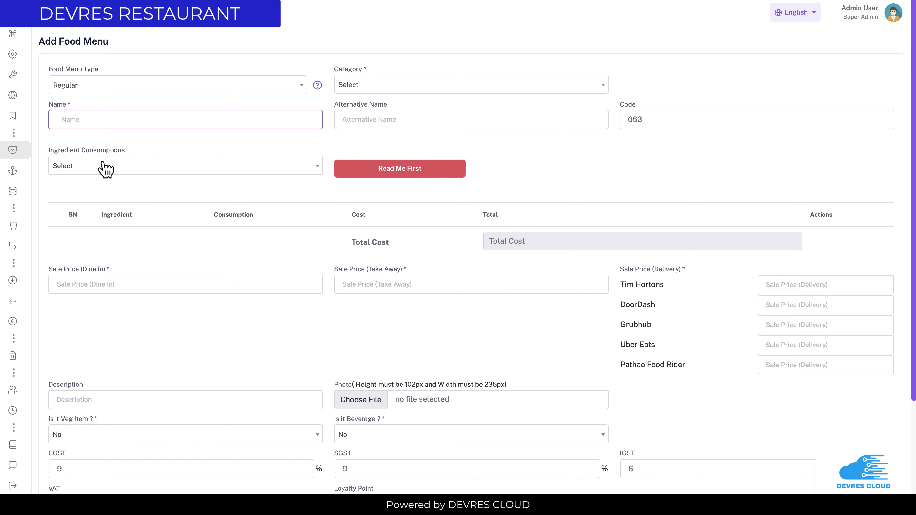
left_click(368, 176)
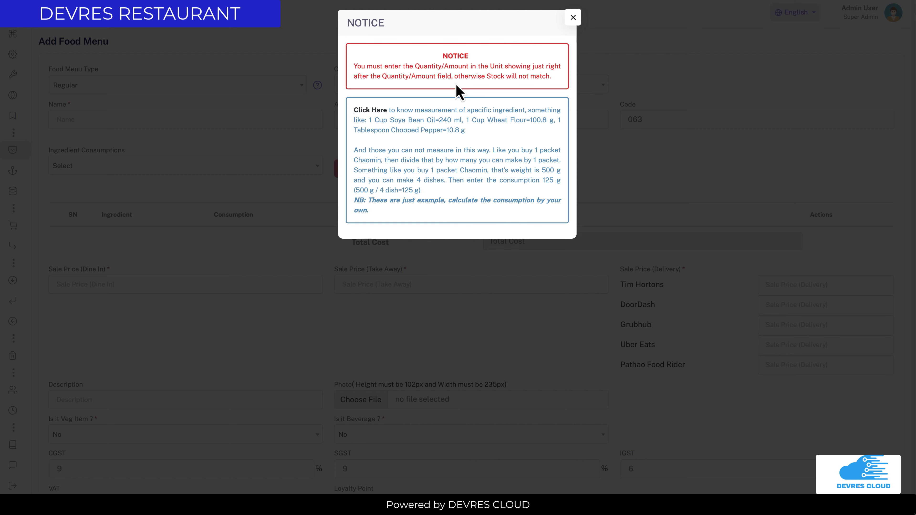
left_click(576, 21)
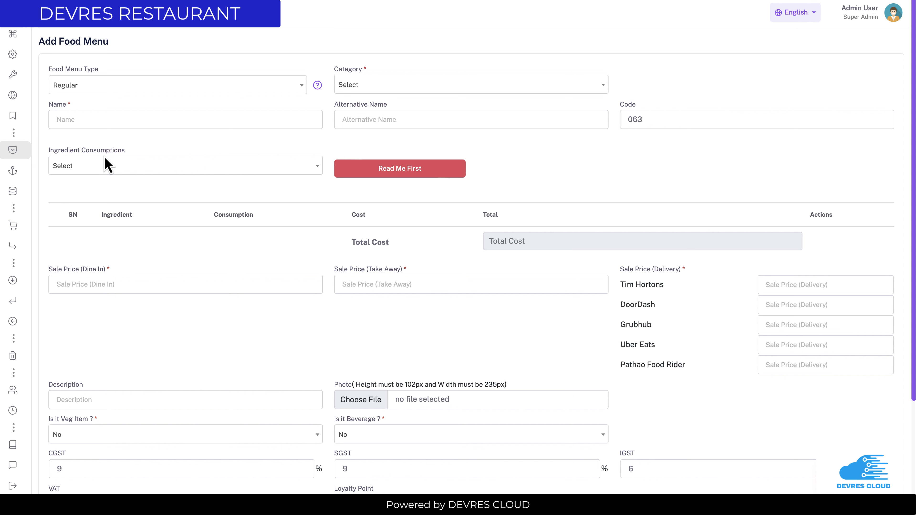
Step: Open the food menu list and browse the Japanese, Pakistani, American and Deserts categories before returning to All Menu
mouse_move(24, 172)
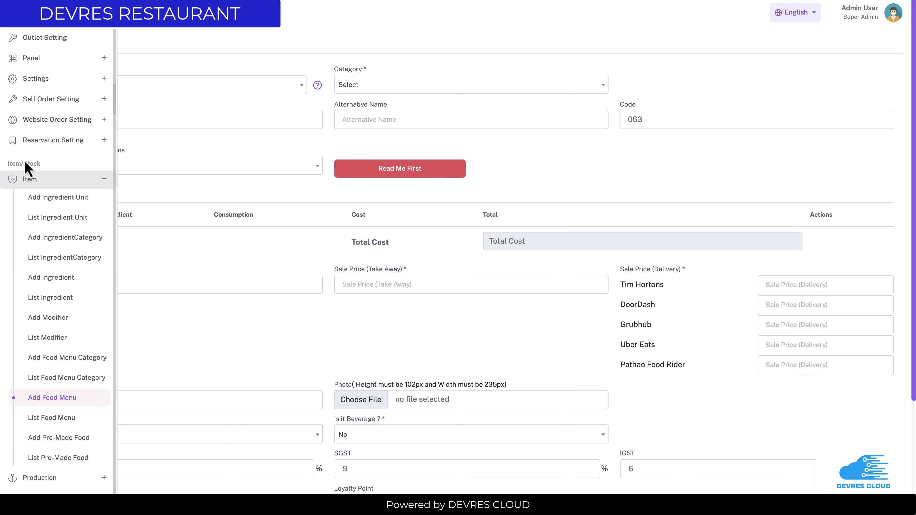
left_click(67, 414)
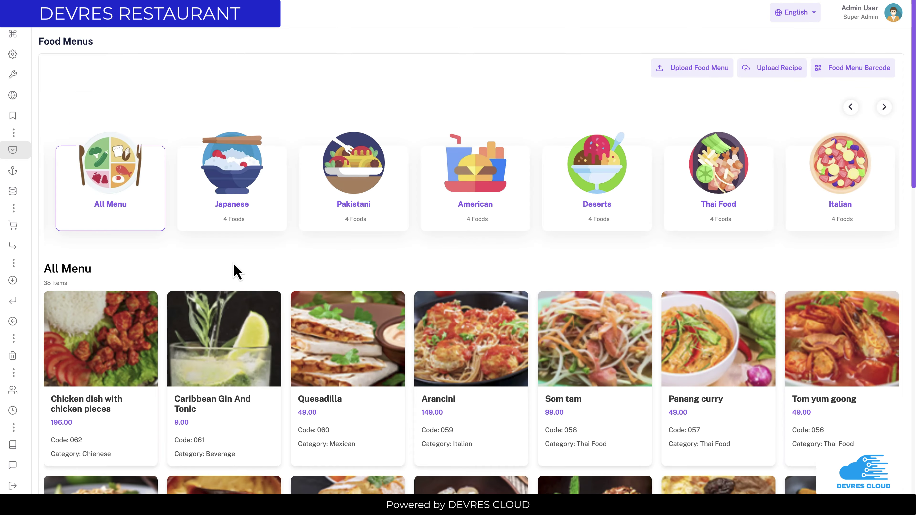
left_click(256, 211)
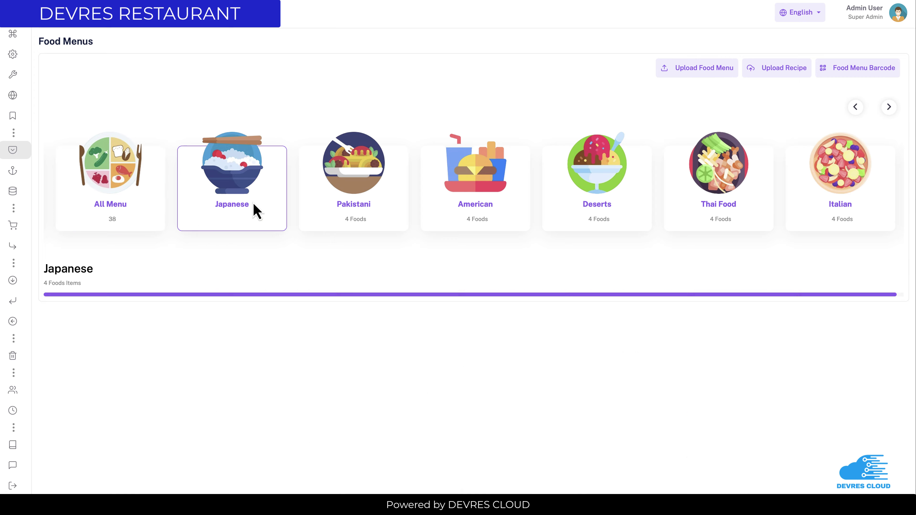
left_click(352, 205)
left_click(474, 205)
left_click(593, 207)
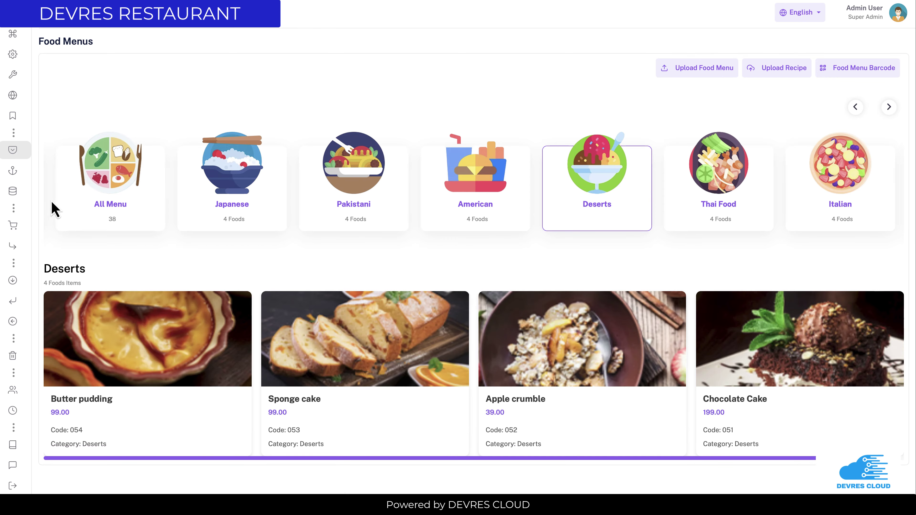
left_click(119, 180)
Step: View the details of the "Chicken dish with chicken pieces" item and open its modifier assignment page
scroll(264, 240, "down", 5)
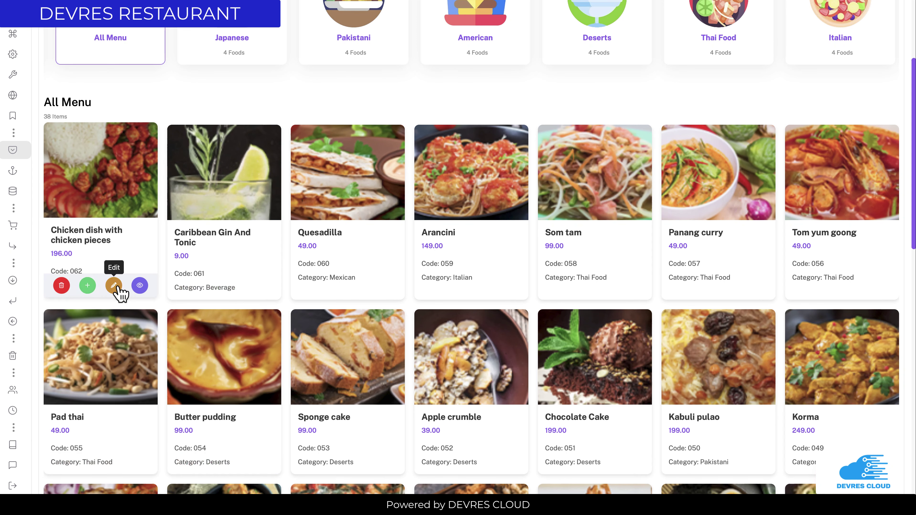
left_click(140, 285)
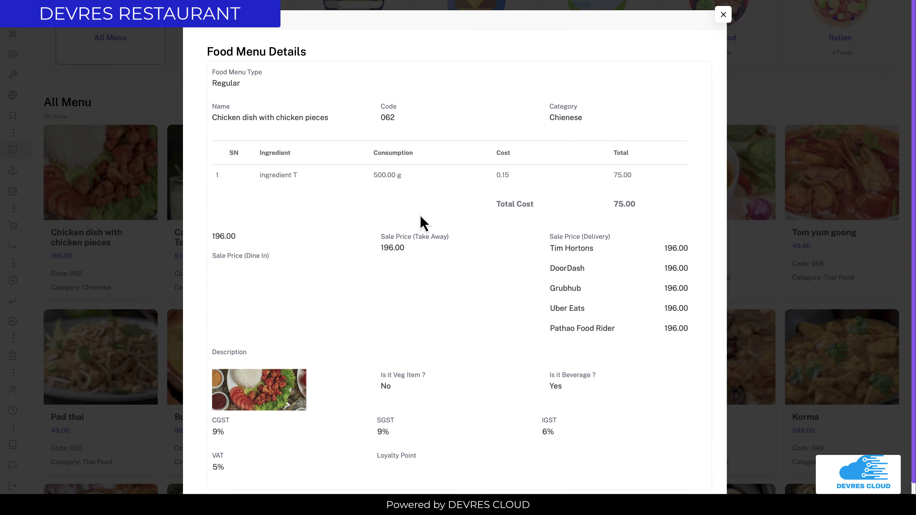
scroll(648, 363, "down", 1)
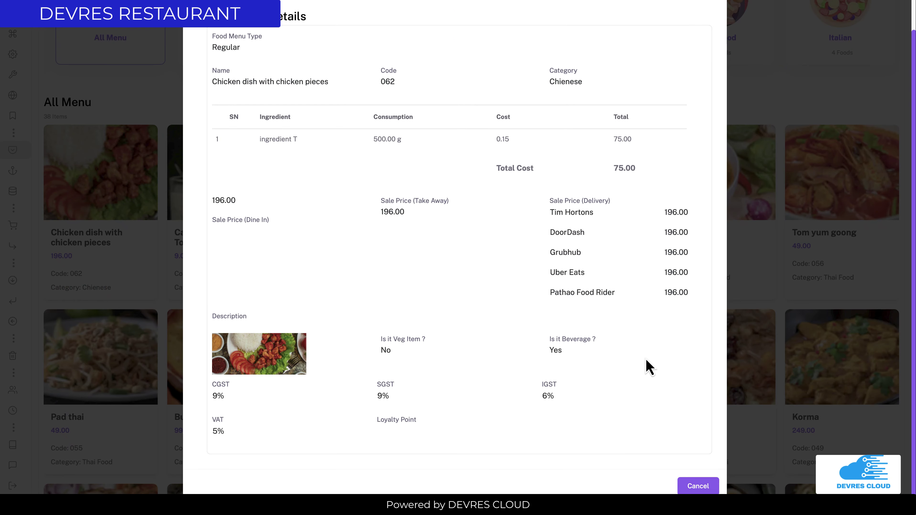
scroll(644, 361, "up", 1)
left_click(722, 16)
mouse_move(127, 289)
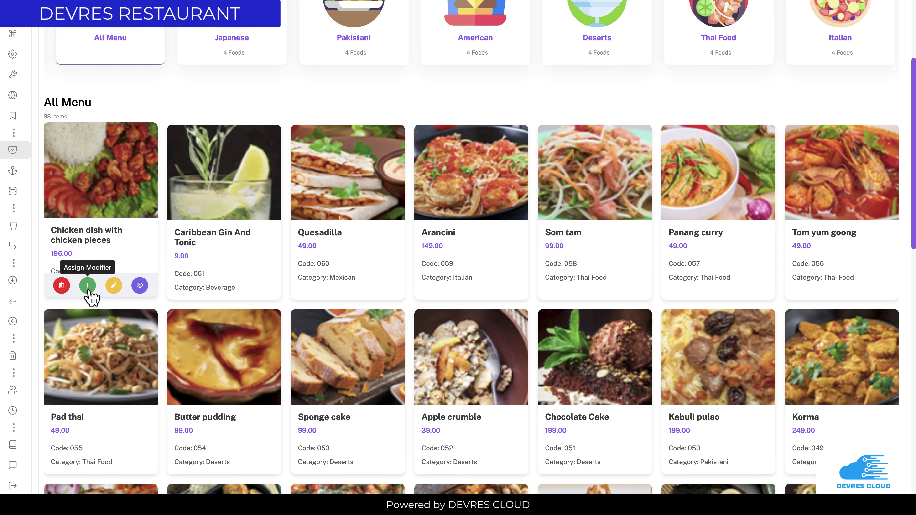
left_click(88, 285)
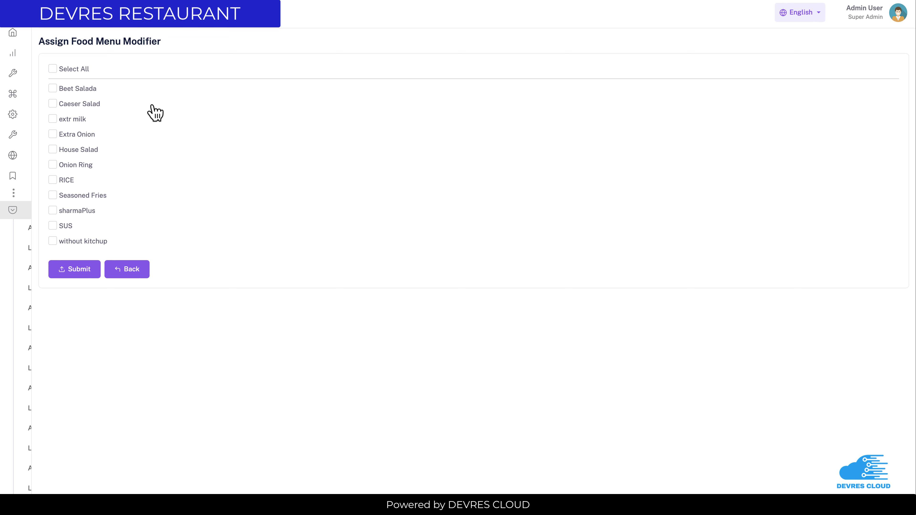
mouse_move(17, 204)
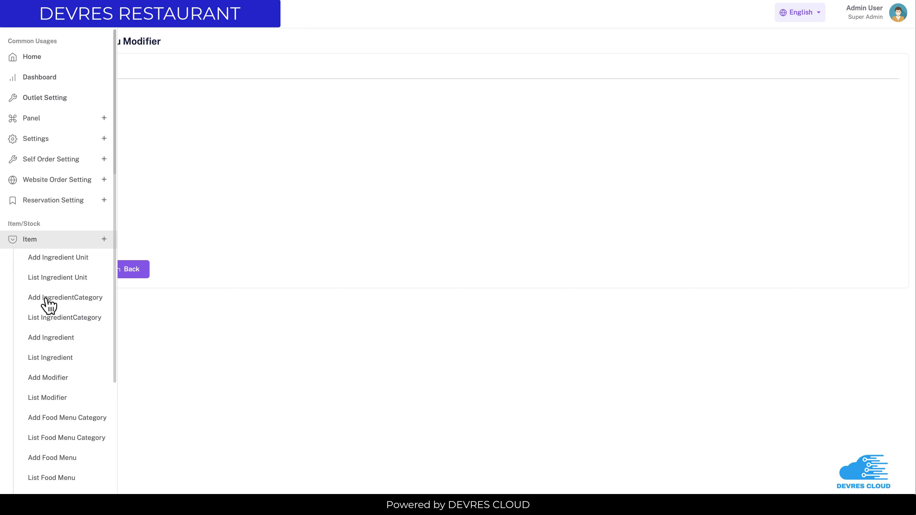
scroll(45, 313, "down", 1)
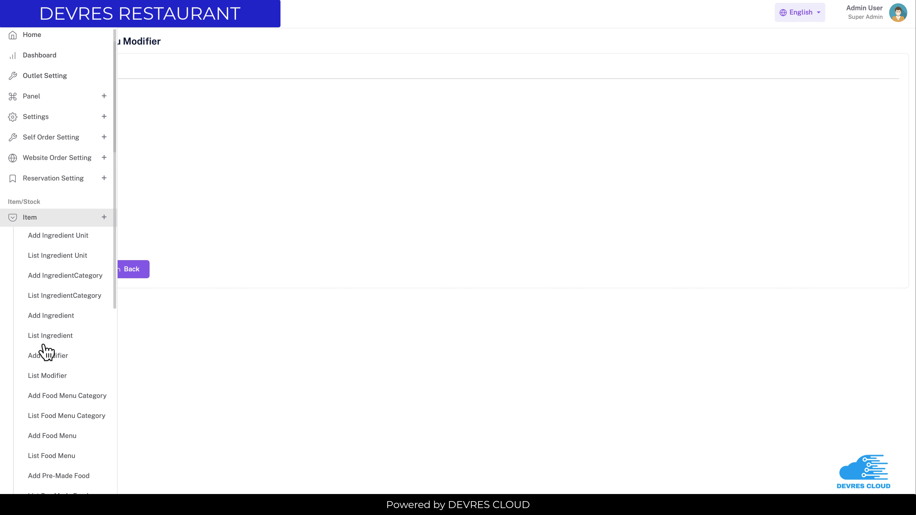
right_click(47, 377)
key("Escape")
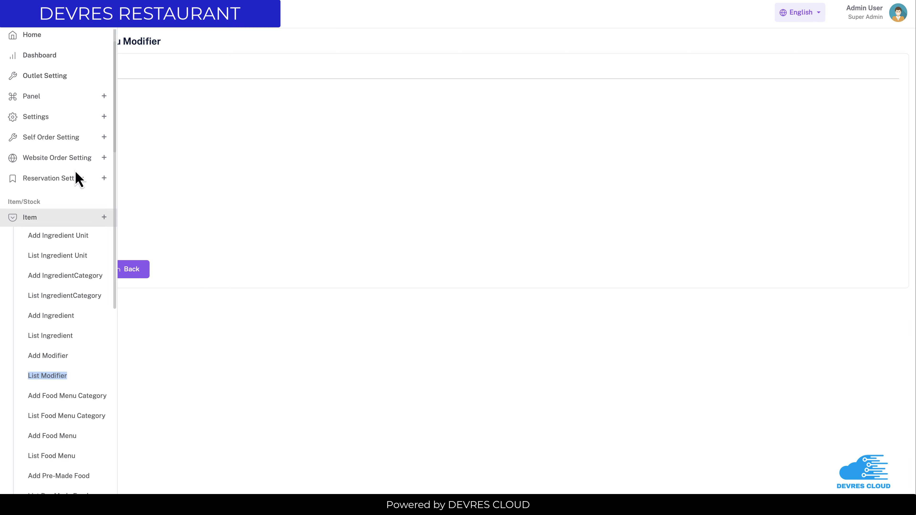
left_click(144, 0)
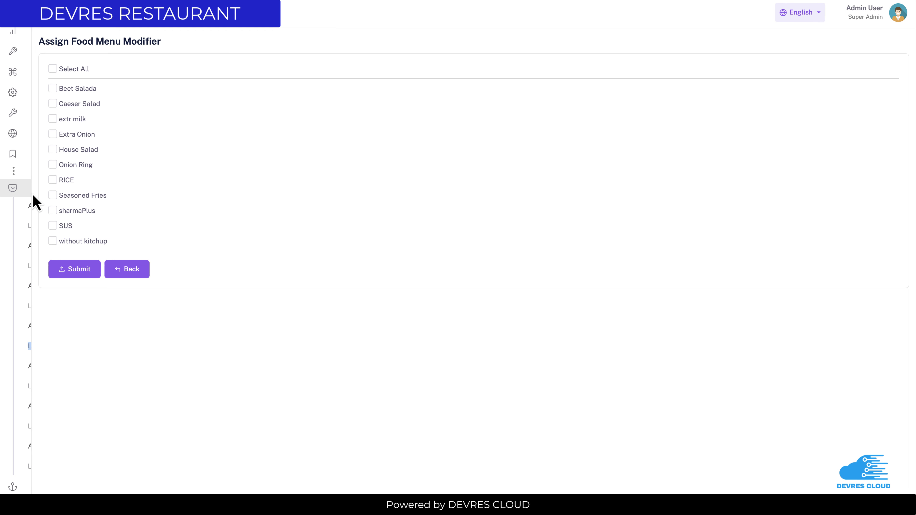
Step: Return to the food menu list and look through the dishes under All Menu
mouse_move(11, 206)
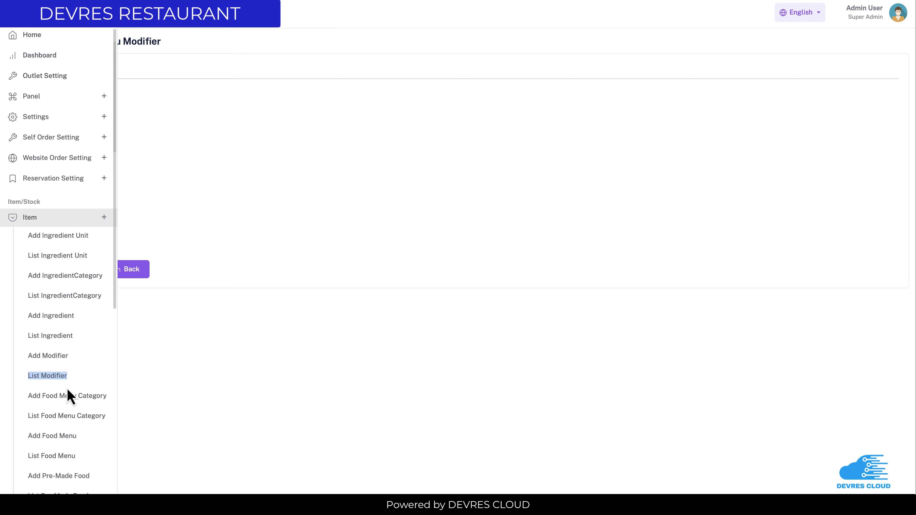
scroll(72, 401, "down", 1)
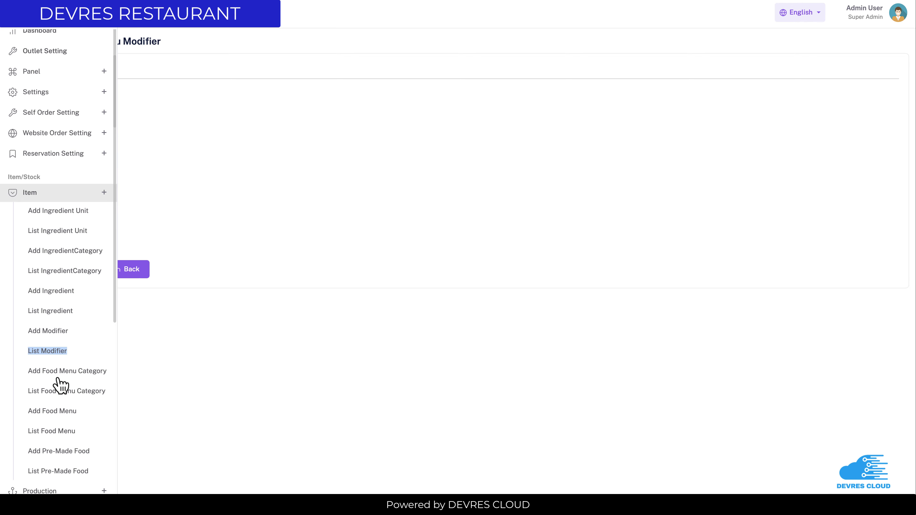
left_click(74, 433)
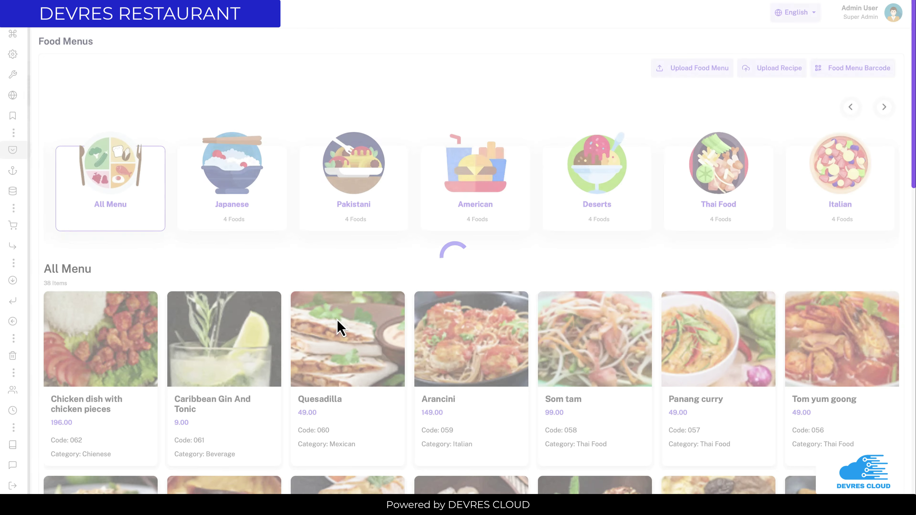
scroll(411, 310, "down", 4)
scroll(337, 292, "up", 4)
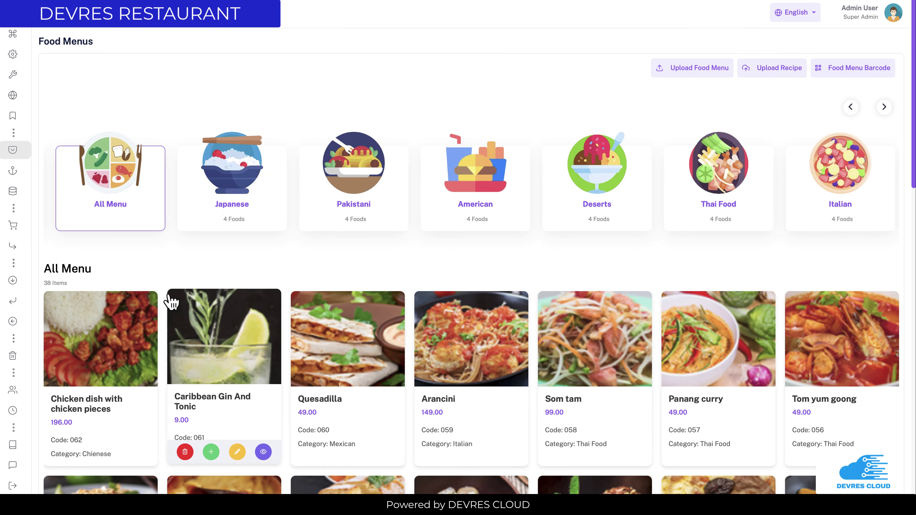
scroll(172, 303, "down", 18)
scroll(171, 302, "up", 13)
Step: View the blank Add Pre-Made Food form and open the list of pre-made foods
mouse_move(10, 256)
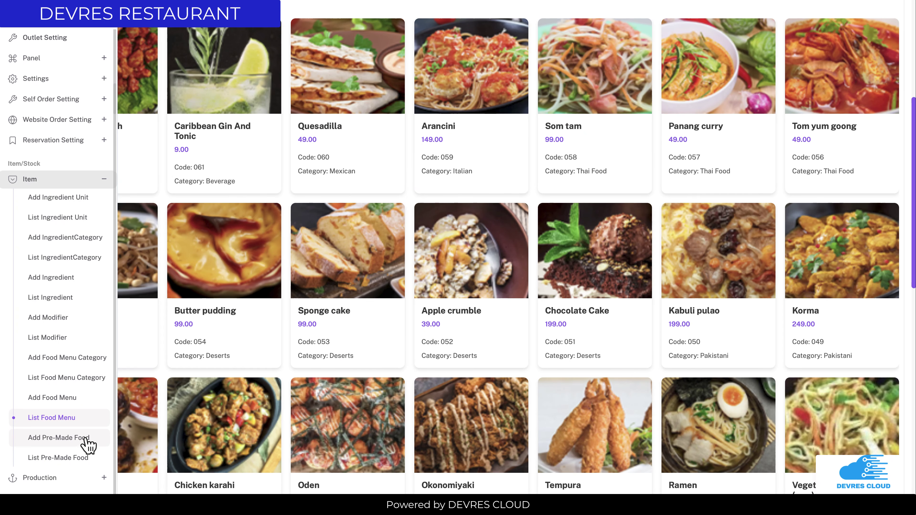
left_click(59, 437)
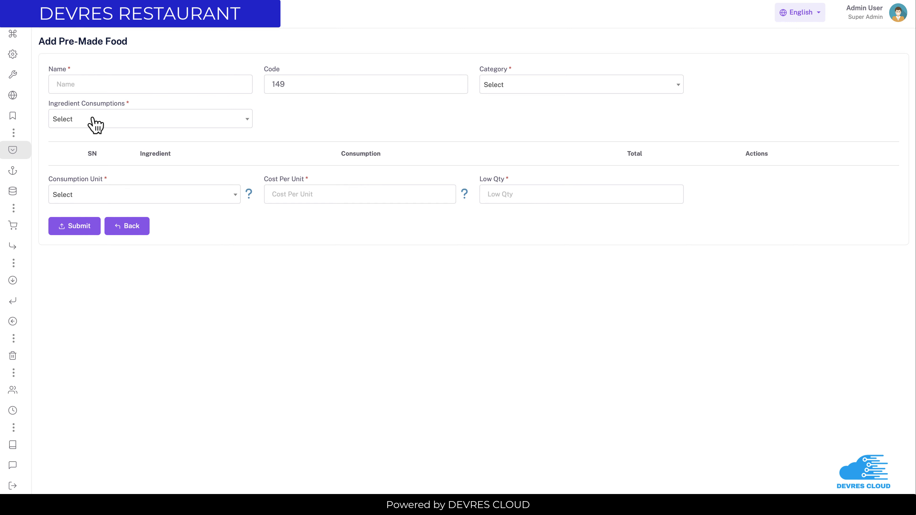
mouse_move(30, 426)
left_click(60, 461)
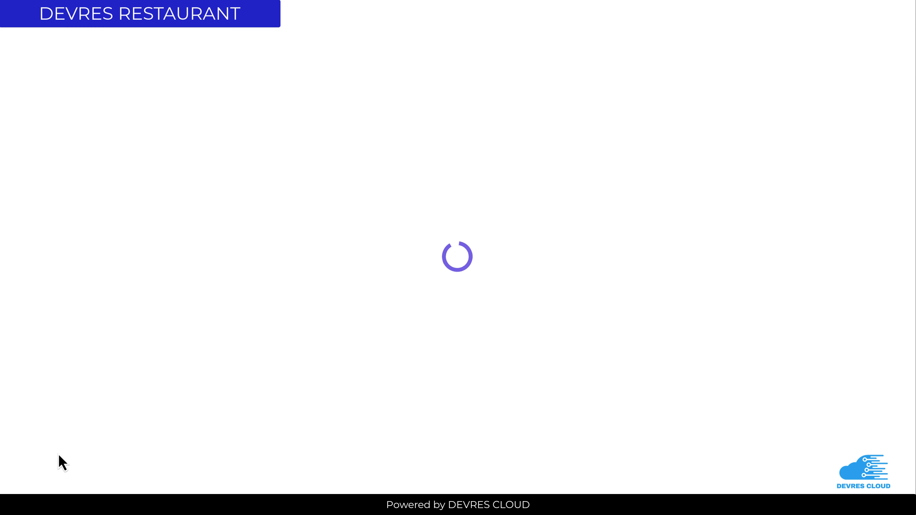
Step: Open the Add Production form and show its Pre-Made Food Item options without choosing one
mouse_move(17, 307)
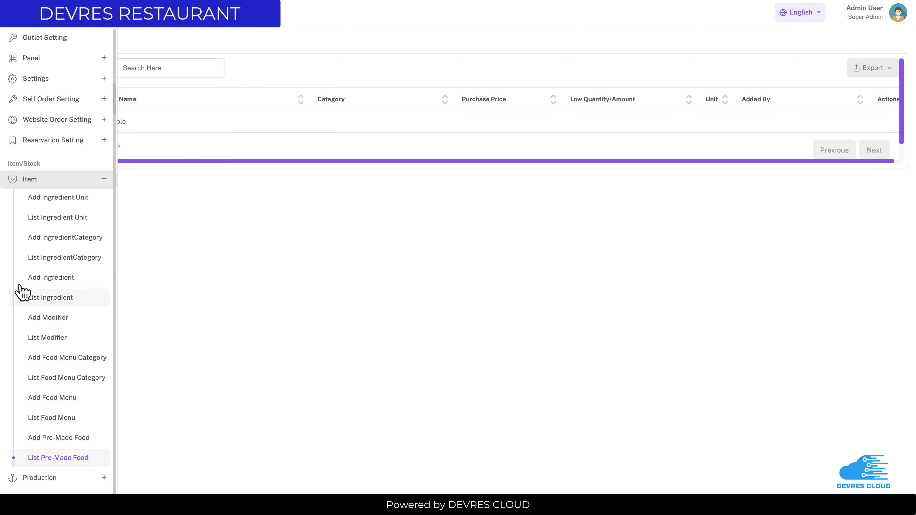
left_click(49, 187)
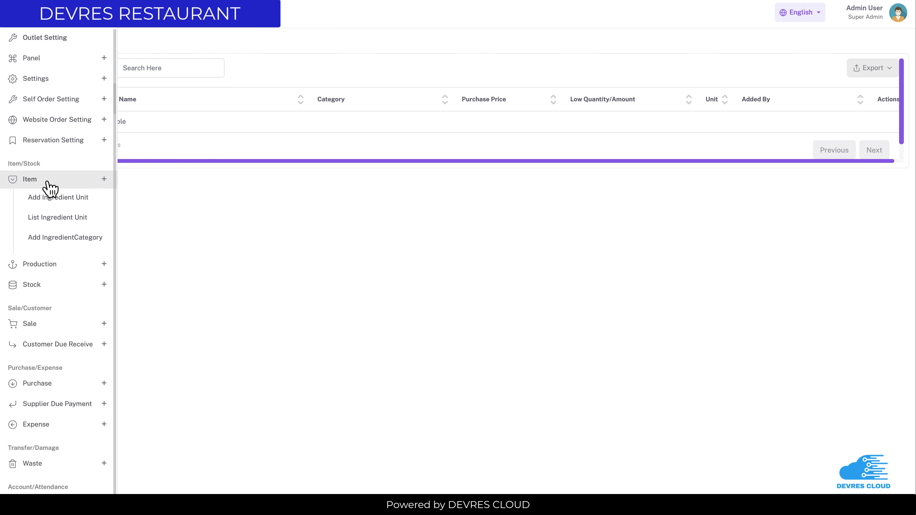
left_click(86, 184)
left_click(85, 183)
left_click(87, 204)
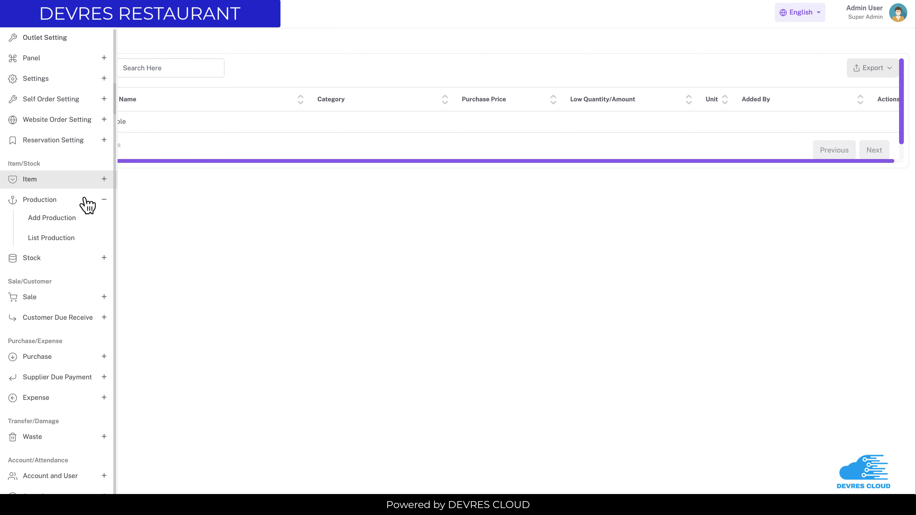
left_click(74, 218)
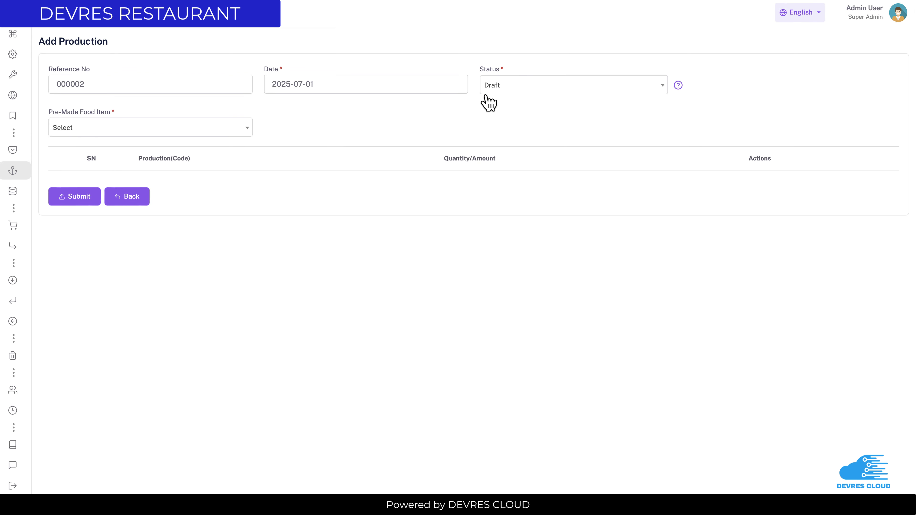
left_click(113, 130)
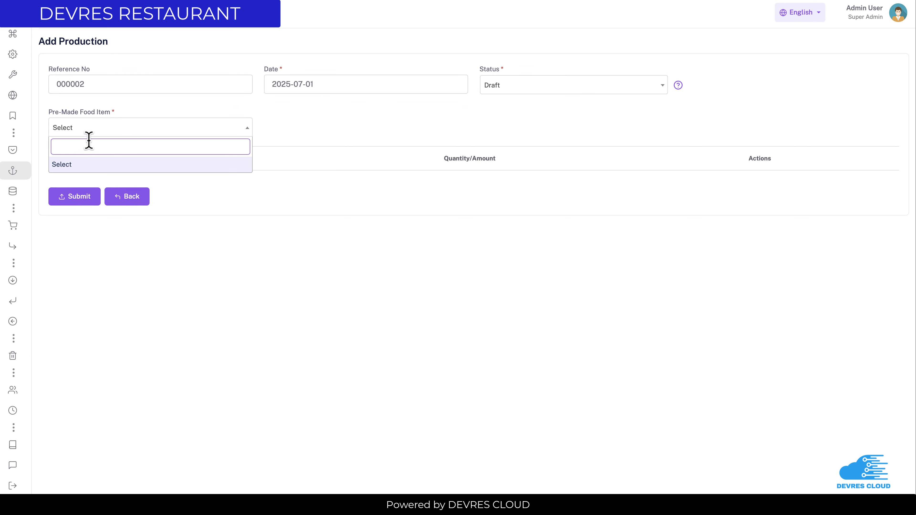
left_click(421, 206)
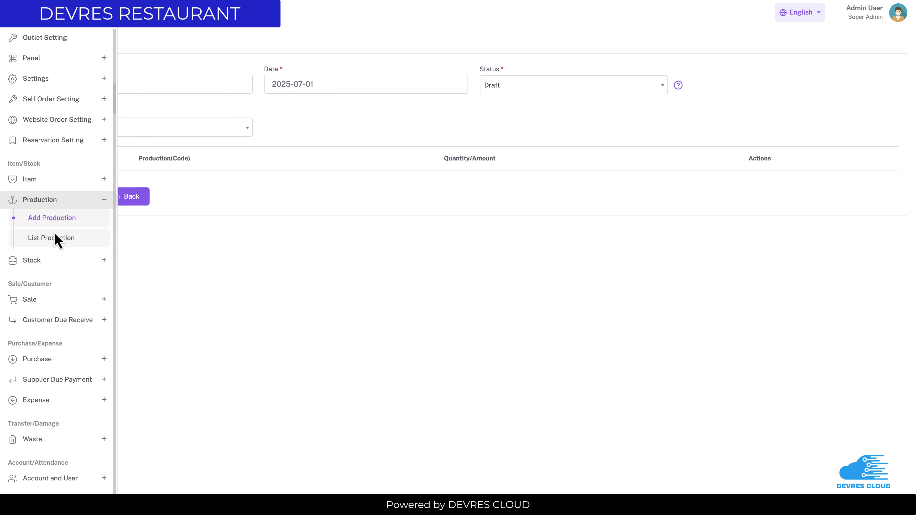
Step: View the list of existing productions and open the ingredient stock list
left_click(54, 238)
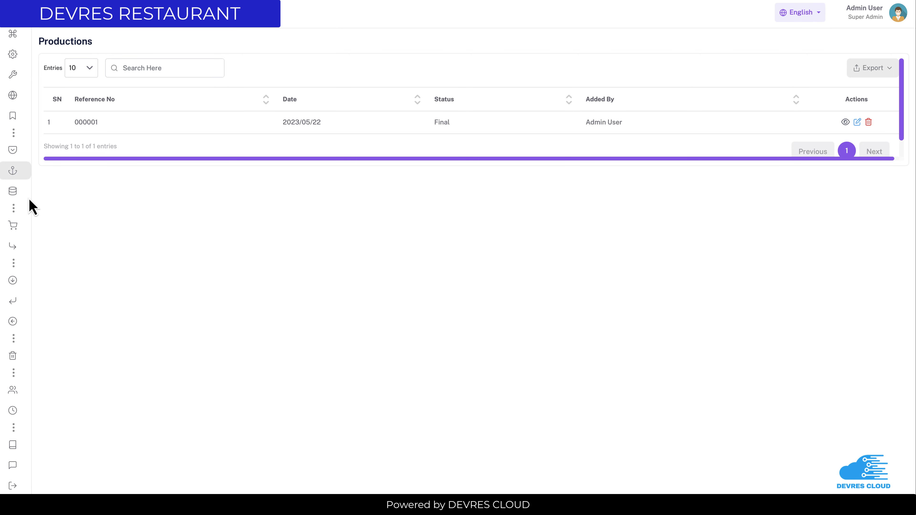
mouse_move(19, 189)
left_click(62, 259)
left_click(43, 246)
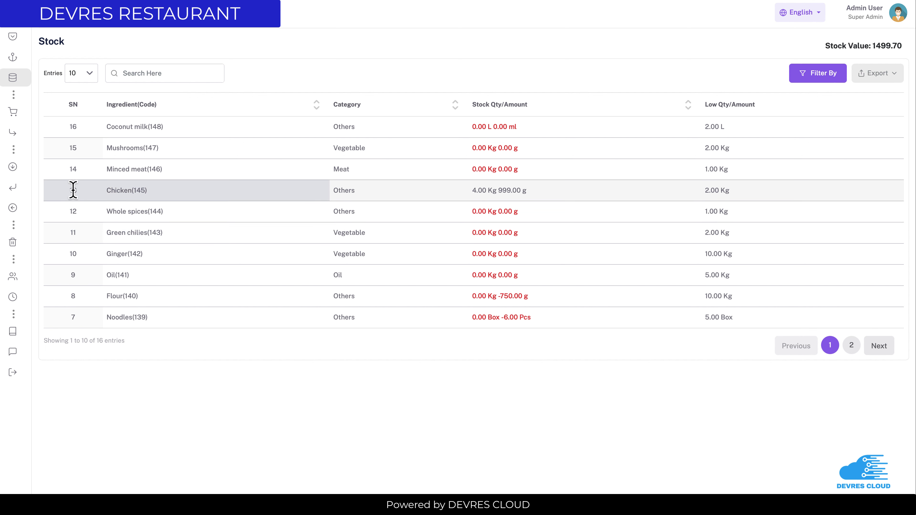
Step: Open the low stock list and look through its ingredients
mouse_move(16, 115)
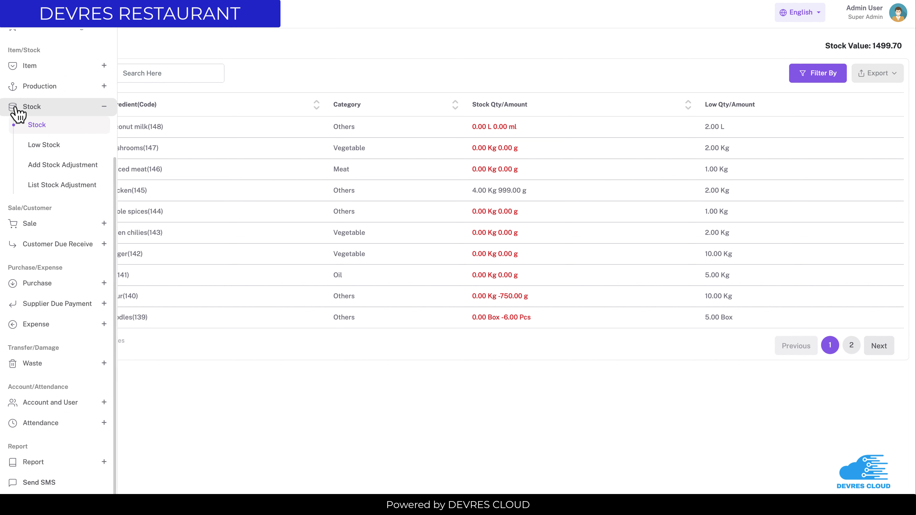
left_click(54, 146)
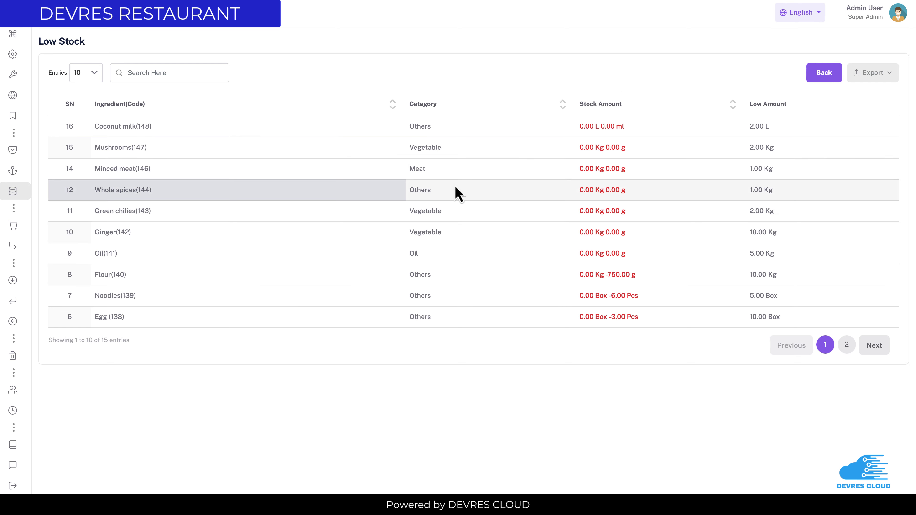
Step: View the blank Add Stock Adjustment form and open the list of stock adjustments
mouse_move(31, 198)
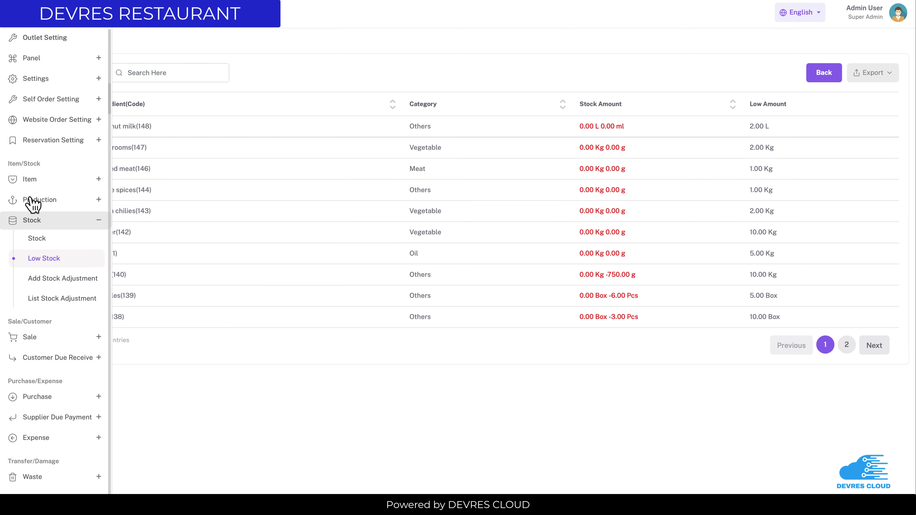
left_click(72, 287)
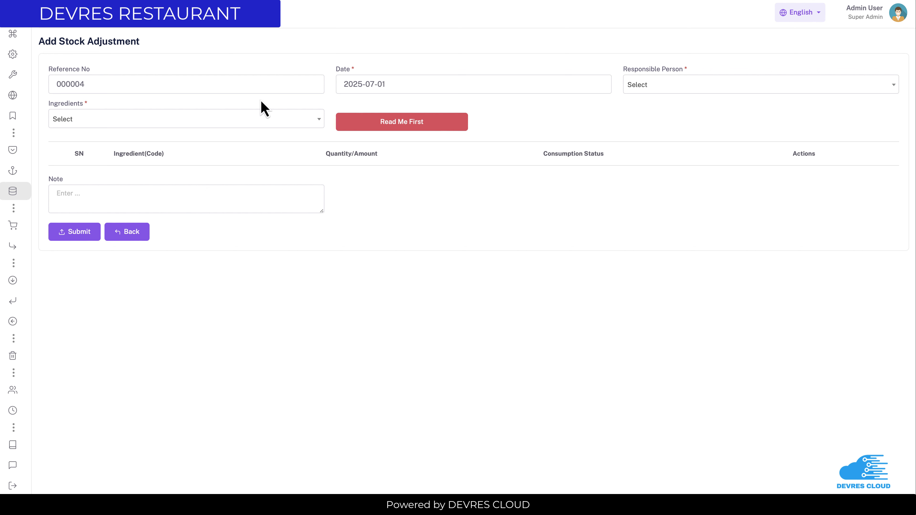
mouse_move(10, 190)
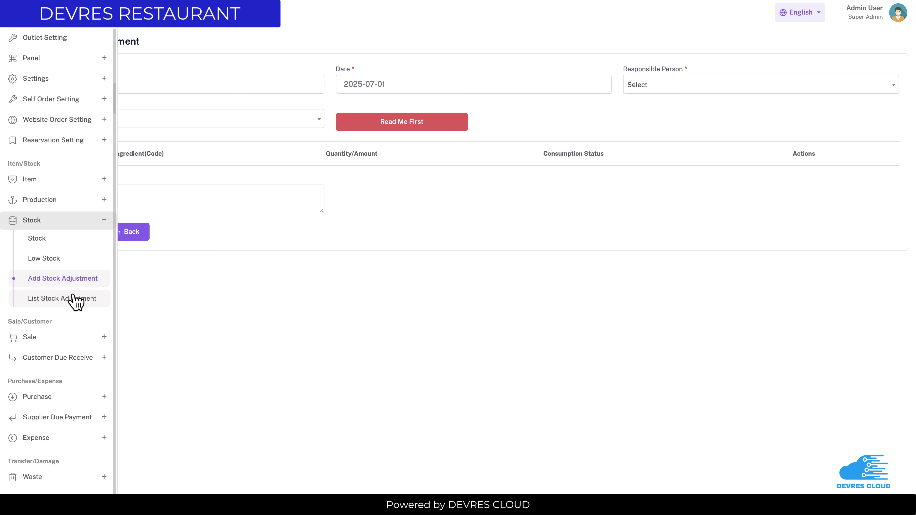
left_click(62, 298)
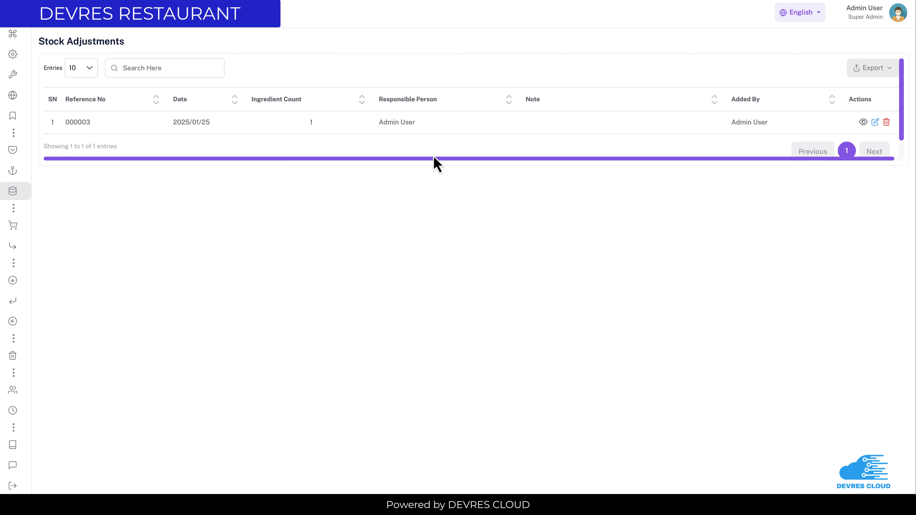
Step: View the blank Add Promotion form under Sale and open the list of existing promotions
mouse_move(41, 194)
left_click(57, 223)
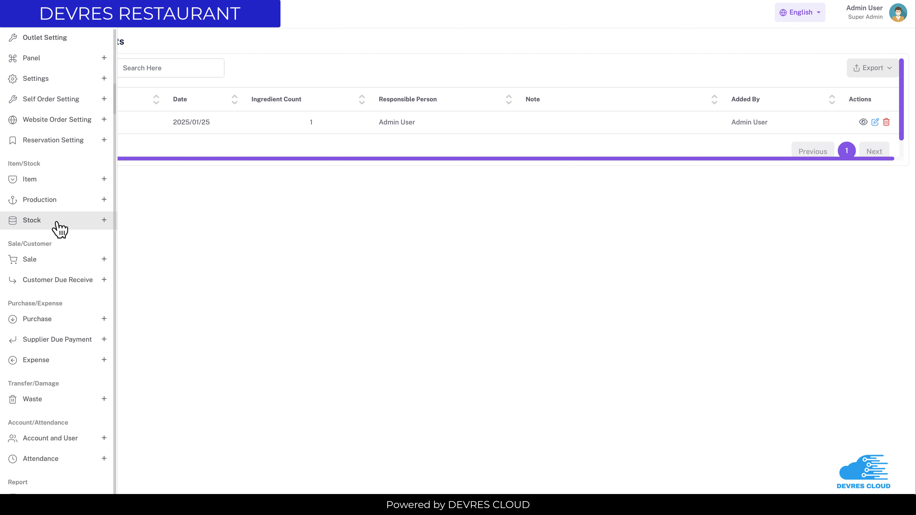
left_click(69, 267)
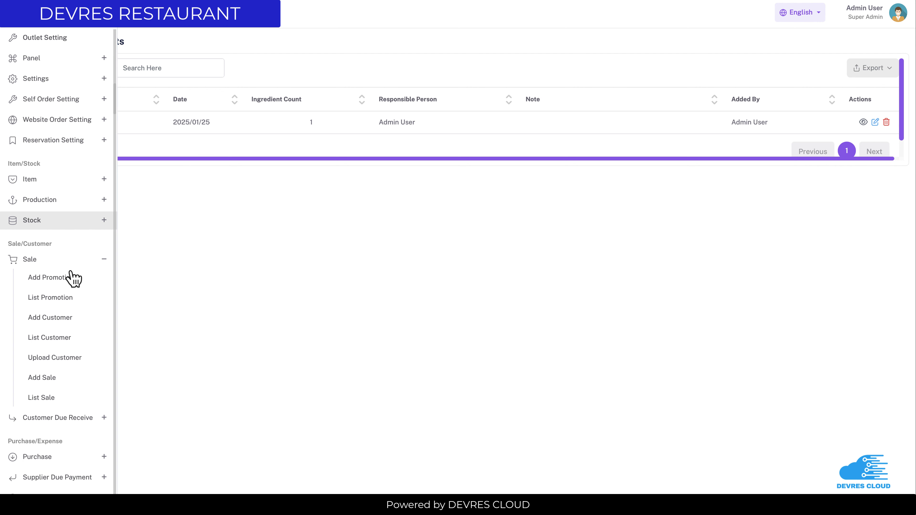
left_click(65, 285)
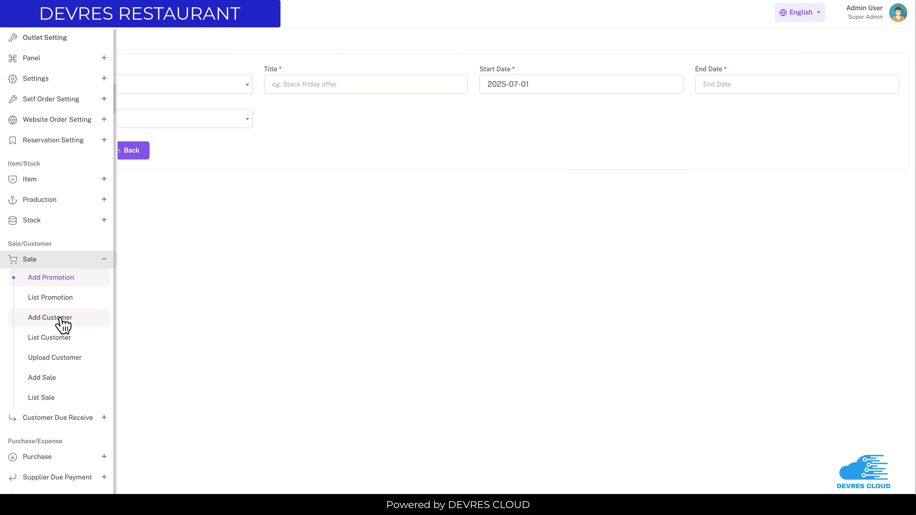
left_click(55, 298)
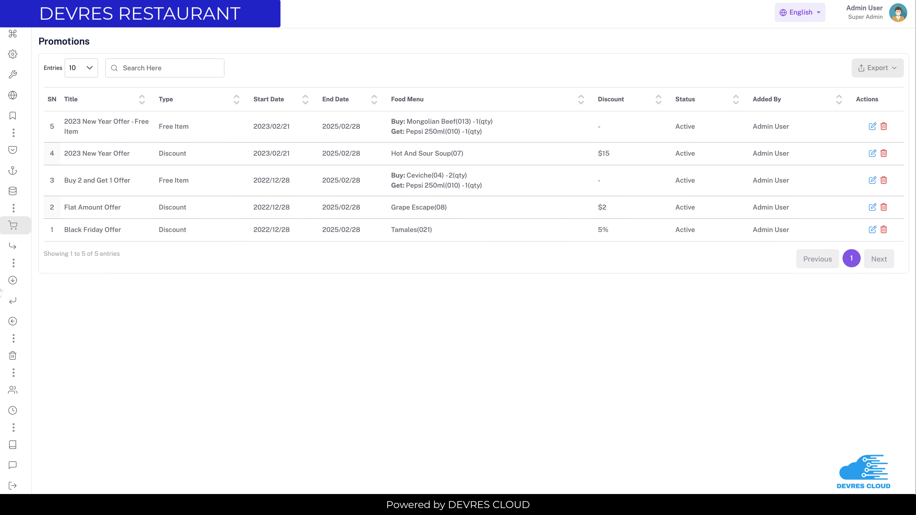
Step: Open the Add Customer form briefly and bring up the customer list
left_click(54, 326)
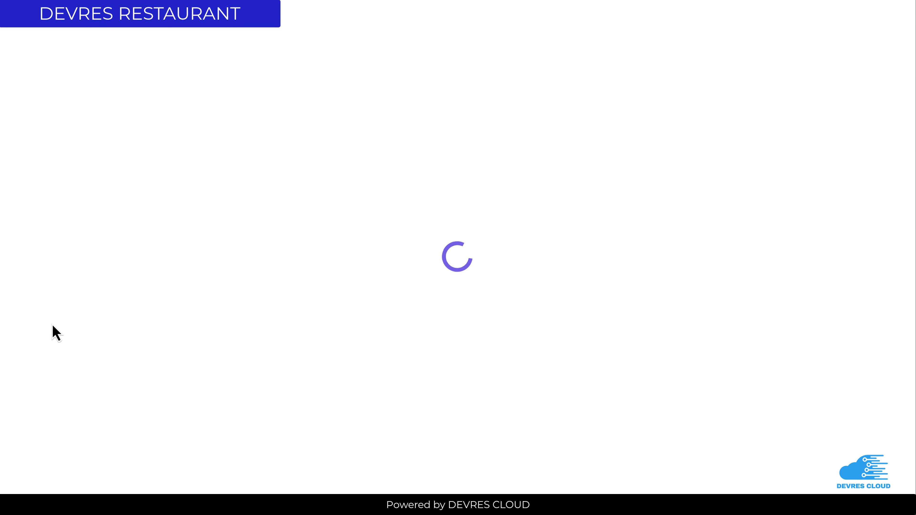
mouse_move(6, 303)
left_click(43, 337)
Step: Open the sales list and display the printable receipt of the most recent dine-in sale
mouse_move(49, 282)
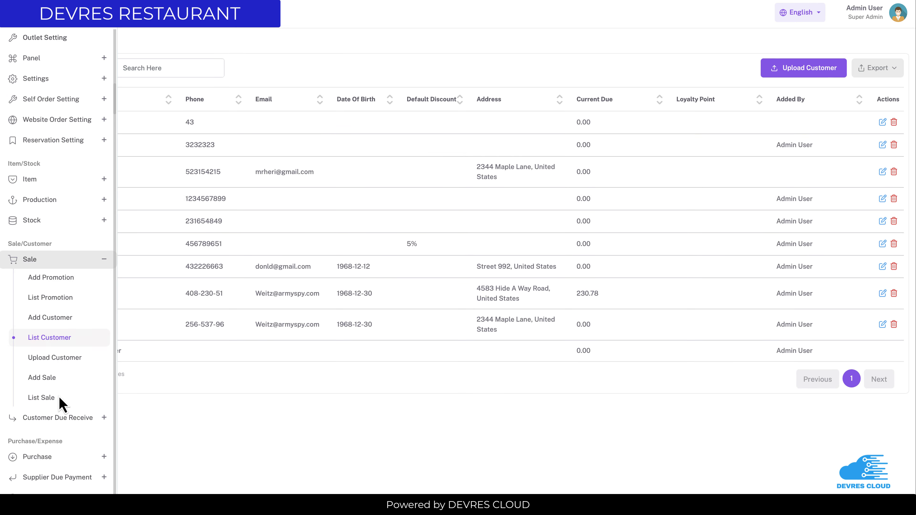
left_click(47, 398)
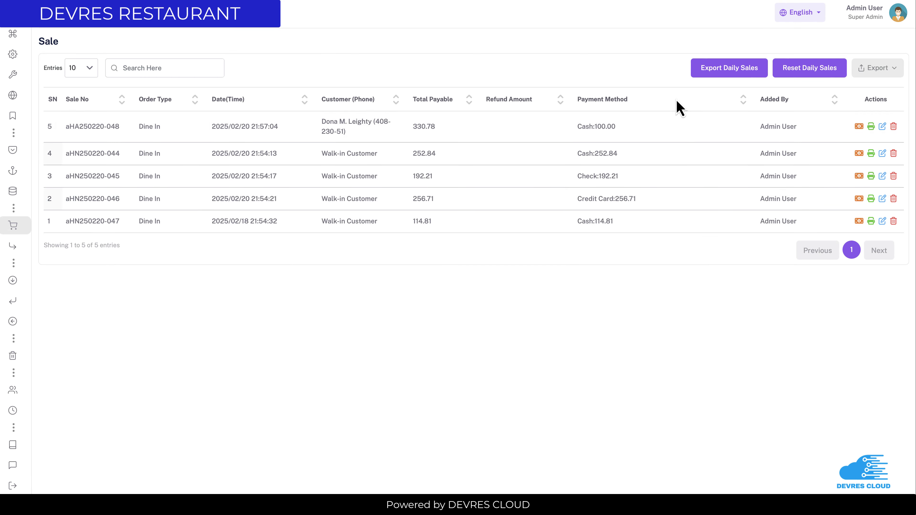
left_click(859, 126)
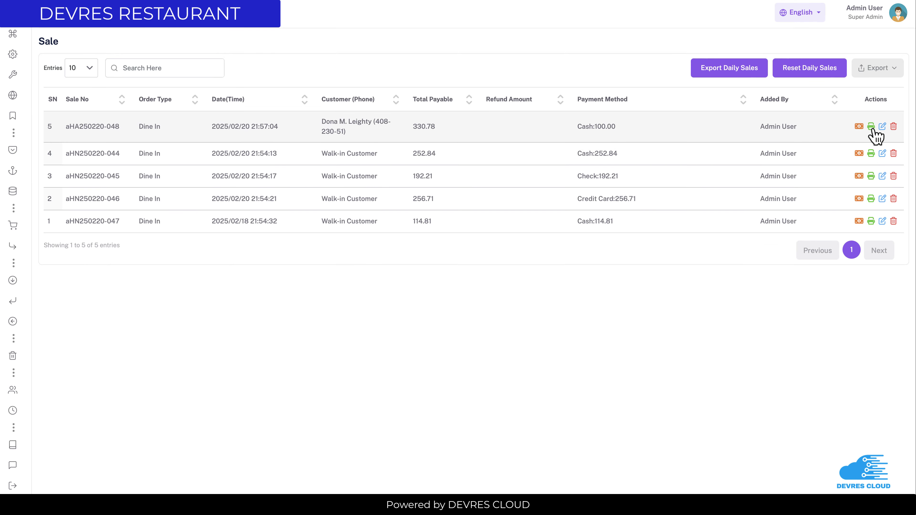
left_click(874, 129)
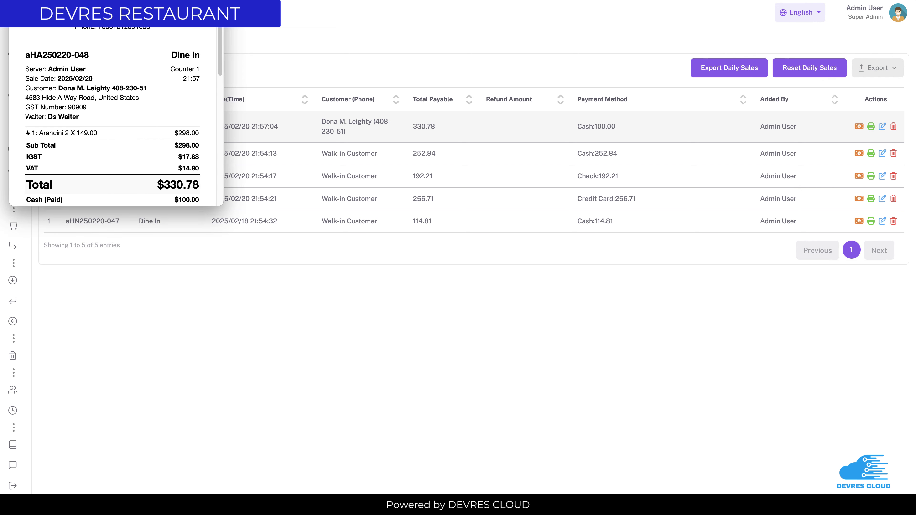
Step: Open the Add Sale screen for entering a new order
mouse_move(16, 236)
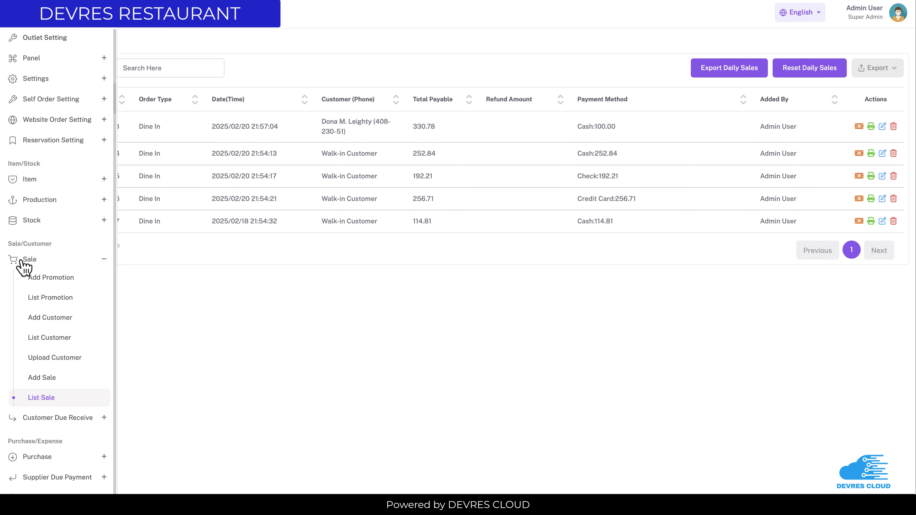
left_click(63, 379)
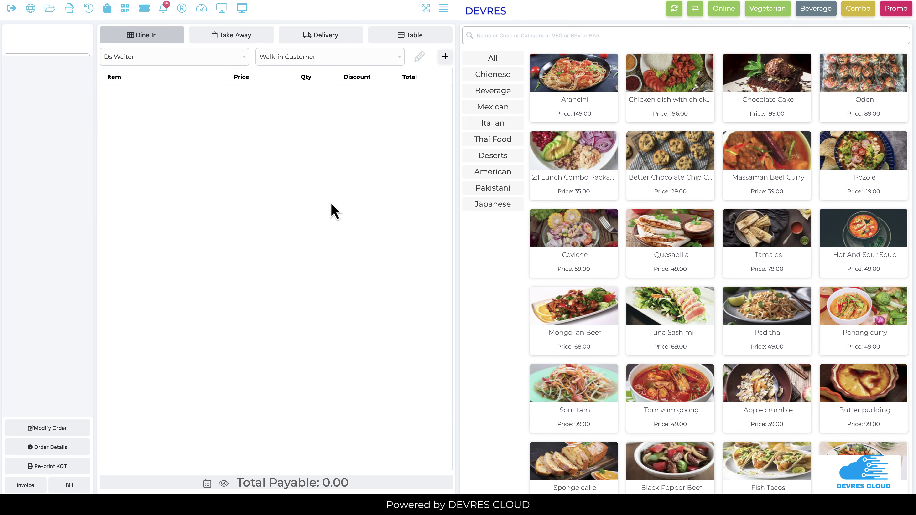
Step: Add Arancini, the 2:1 Lunch Combo Package and, after searching "ce", Chicken dish with chicken pieces to the dine-in order
left_click(591, 82)
left_click(580, 164)
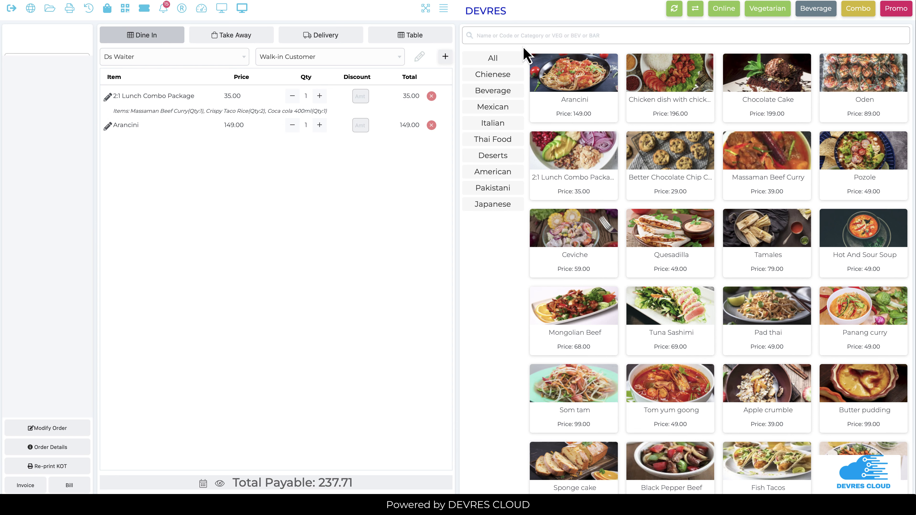
type("ce")
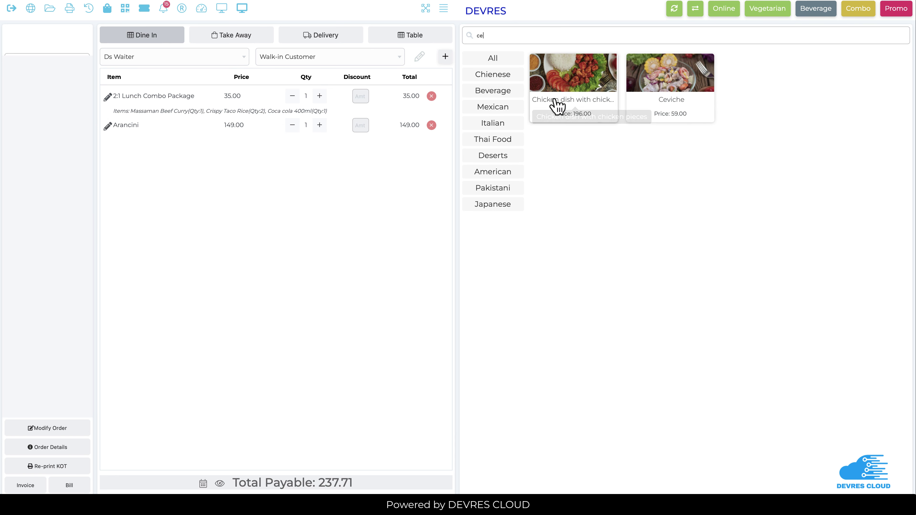
left_click(557, 105)
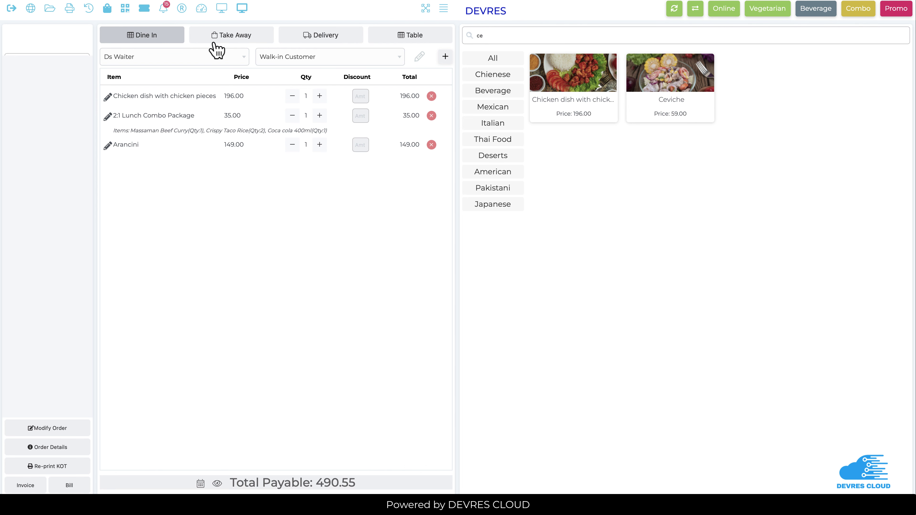
Step: Switch the order to Take Away, discarding the cart items, and to Delivery without choosing a delivery partner
left_click(222, 39)
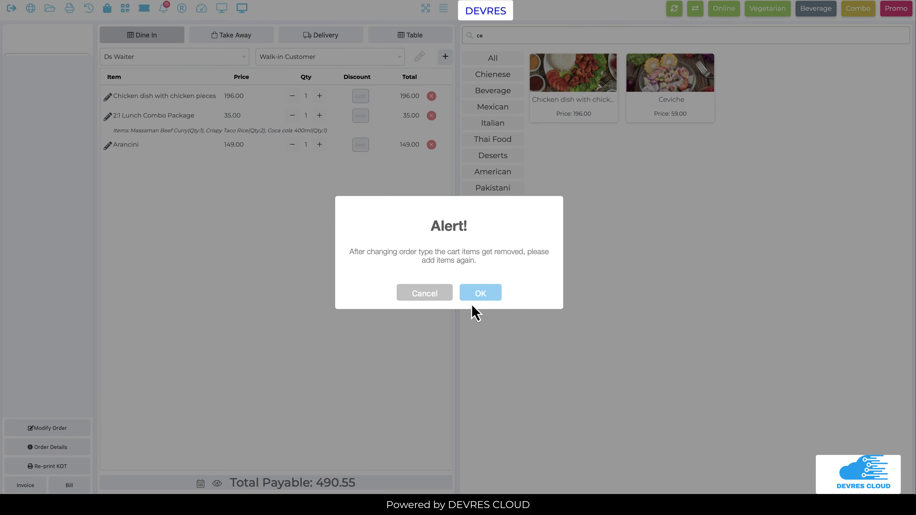
left_click(479, 294)
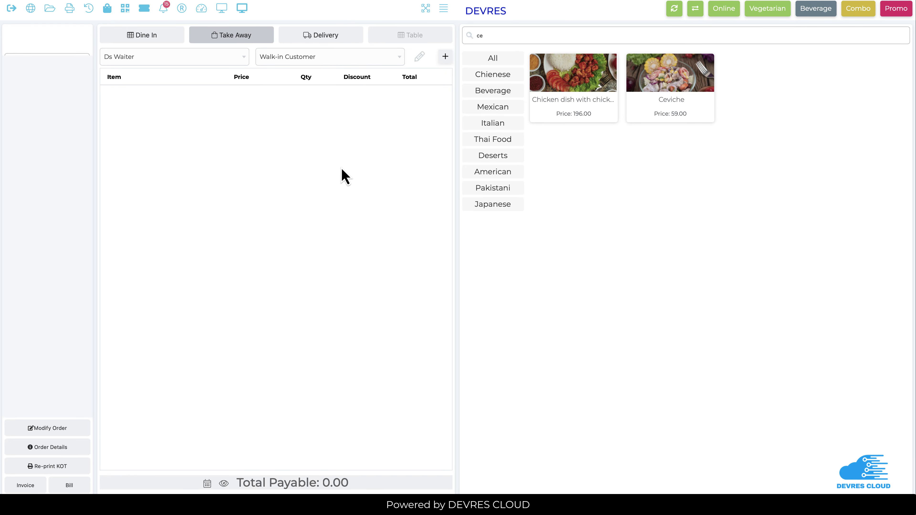
left_click(330, 36)
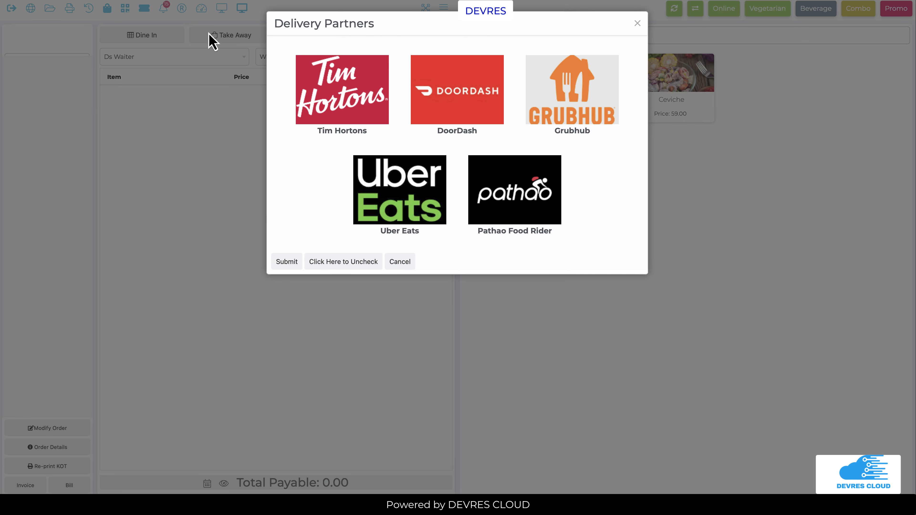
left_click(637, 23)
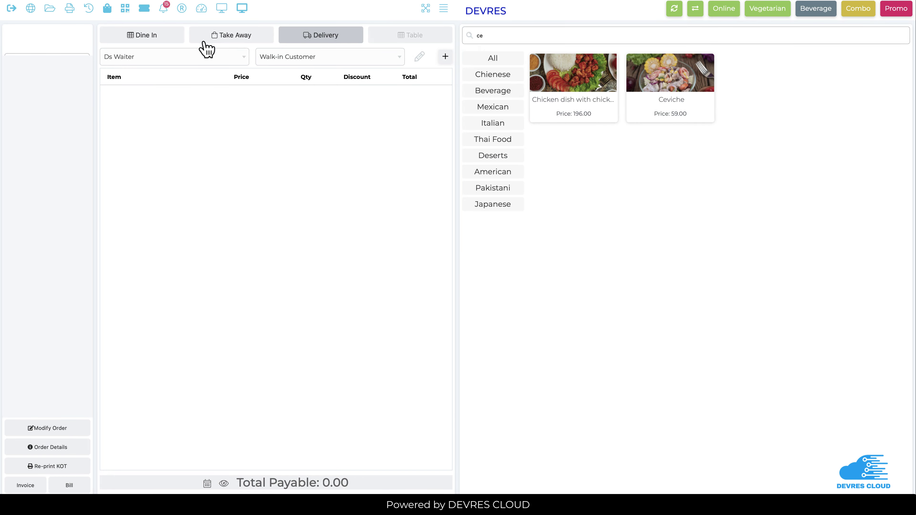
Step: Set the order to Dine In after viewing the table layout, and add one Chicken dish with chicken pieces
left_click(149, 39)
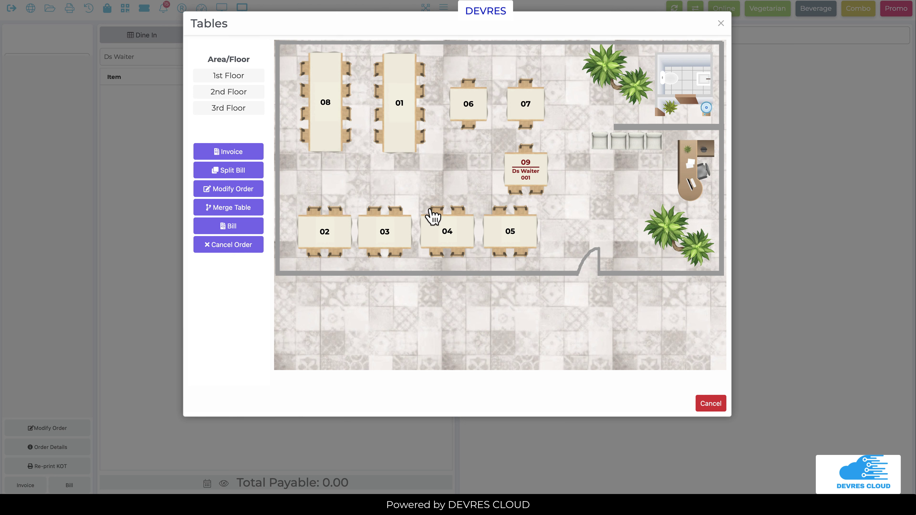
left_click(322, 103)
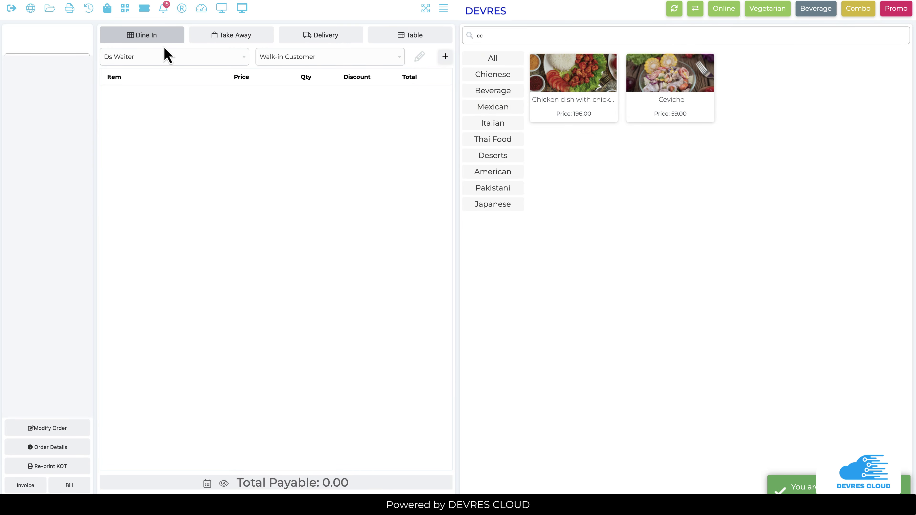
left_click(159, 58)
left_click(571, 98)
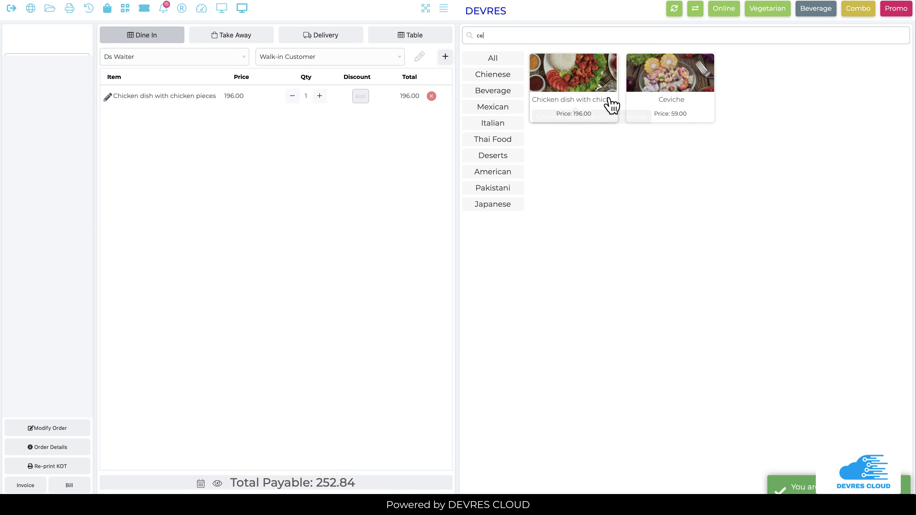
Step: Add Ceviche with quantity 3 and the Beet Salada, Caeser Salad and House Salad modifiers to the cart
left_click(650, 97)
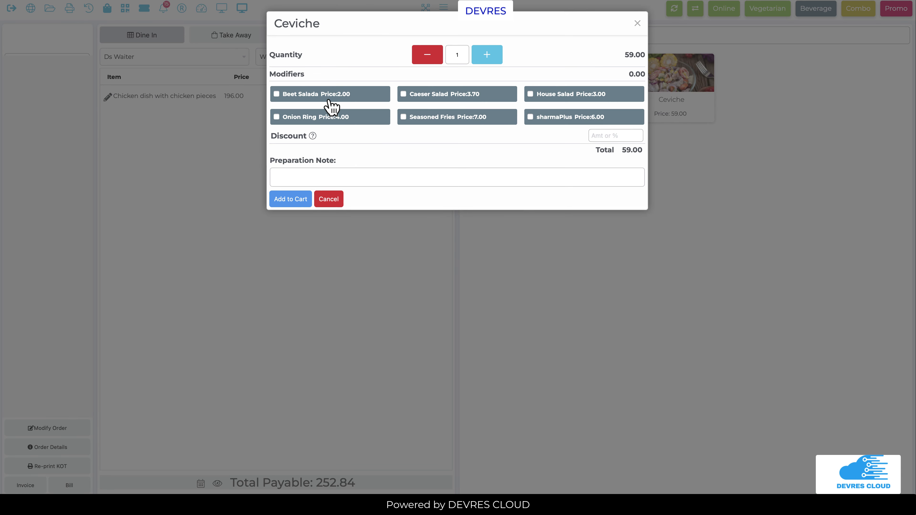
left_click(348, 103)
left_click(447, 96)
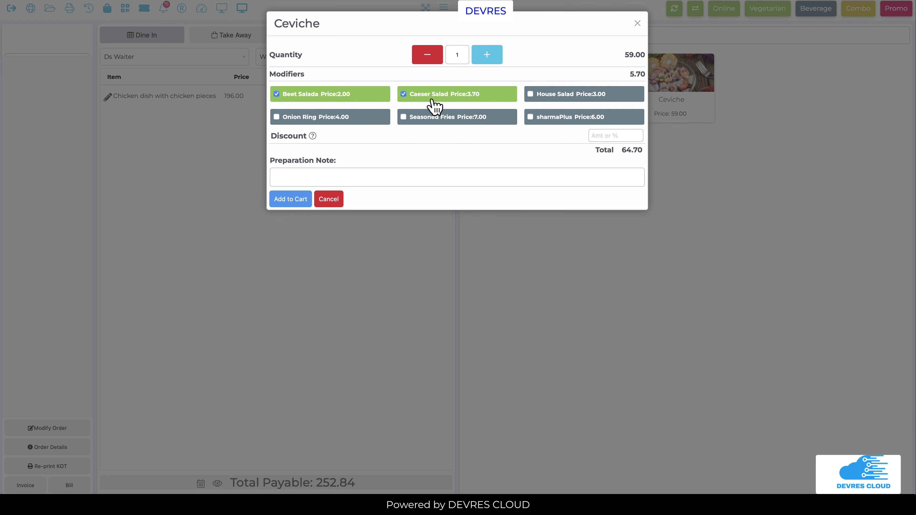
left_click(575, 98)
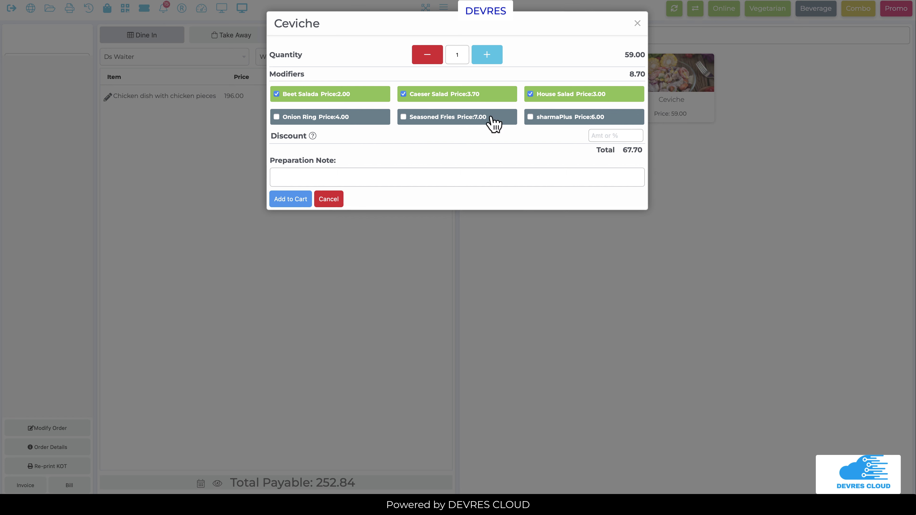
left_click(487, 55)
left_click(487, 56)
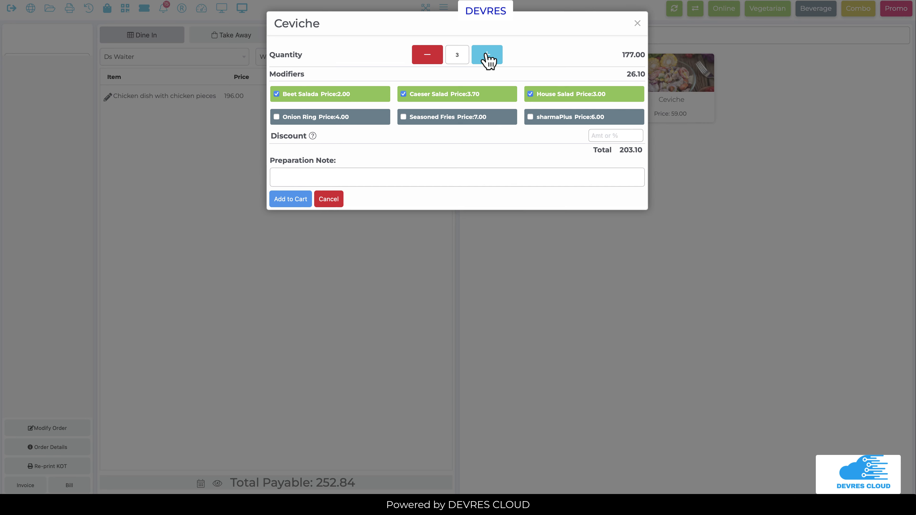
left_click(290, 199)
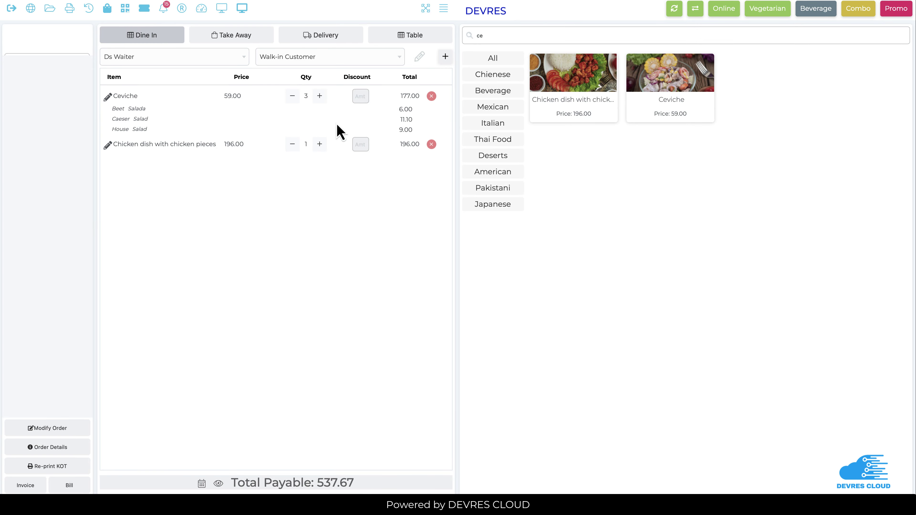
Step: Select Ds Waiter as the order's waiter and assign a registered customer instead of Walk-in Customer
left_click(170, 58)
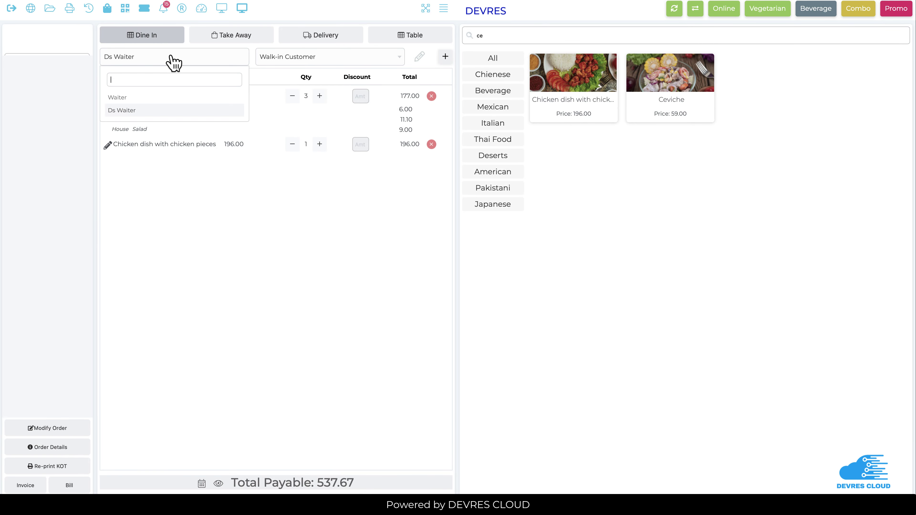
left_click(138, 110)
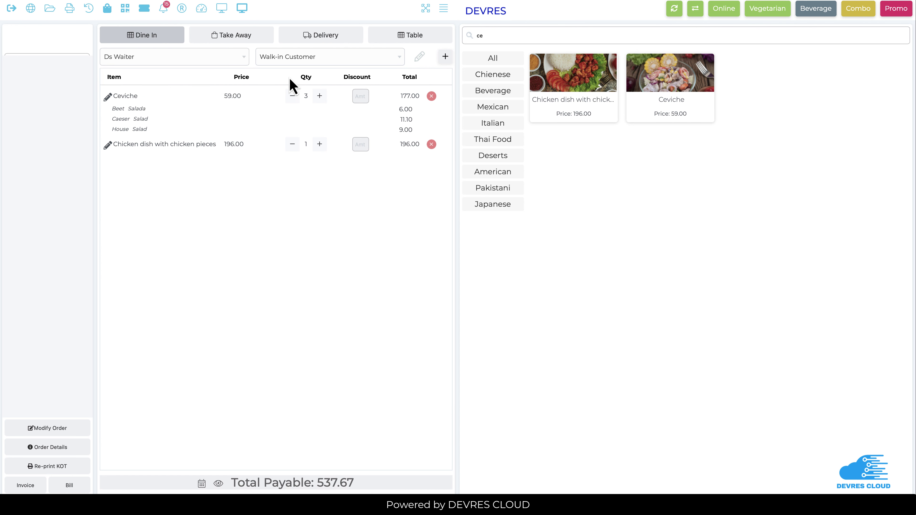
left_click(288, 58)
left_click(294, 126)
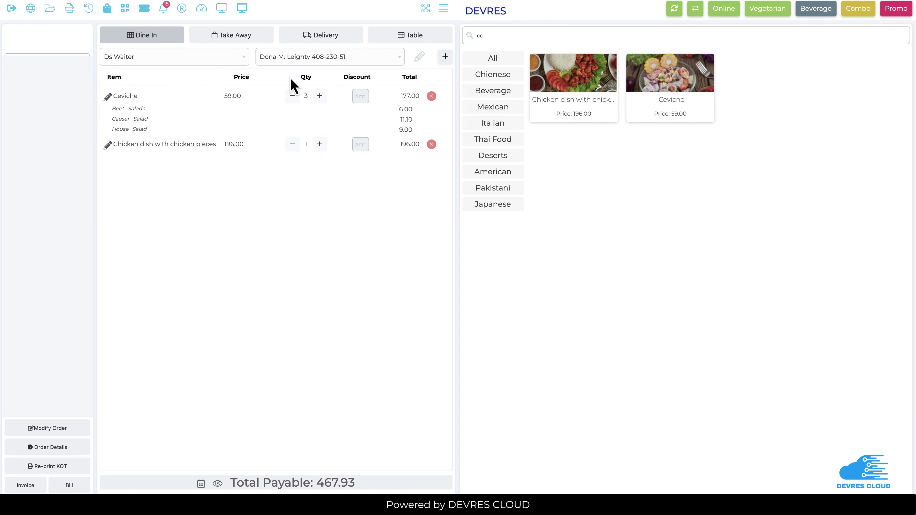
Step: Set the customer back to Walk-in Customer and switch the order to Delivery, discarding the cart items and choosing no delivery partner
left_click(291, 60)
left_click(283, 109)
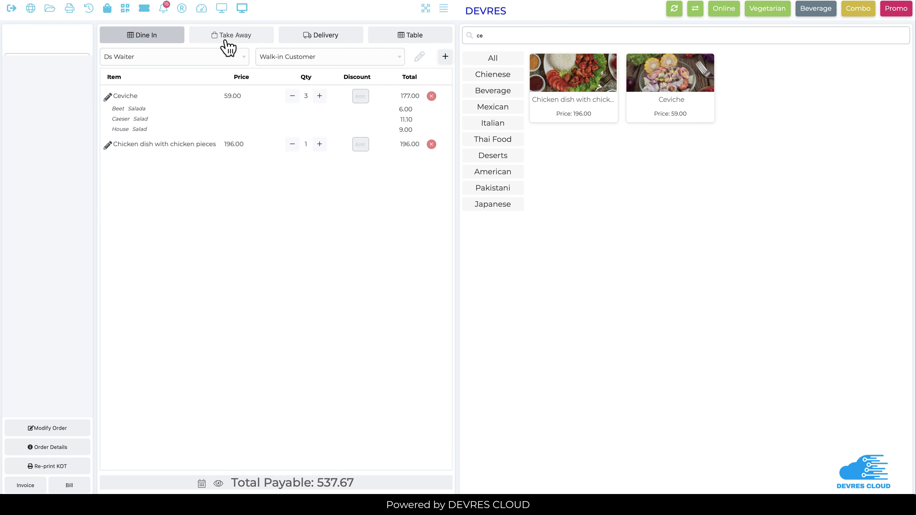
left_click(306, 46)
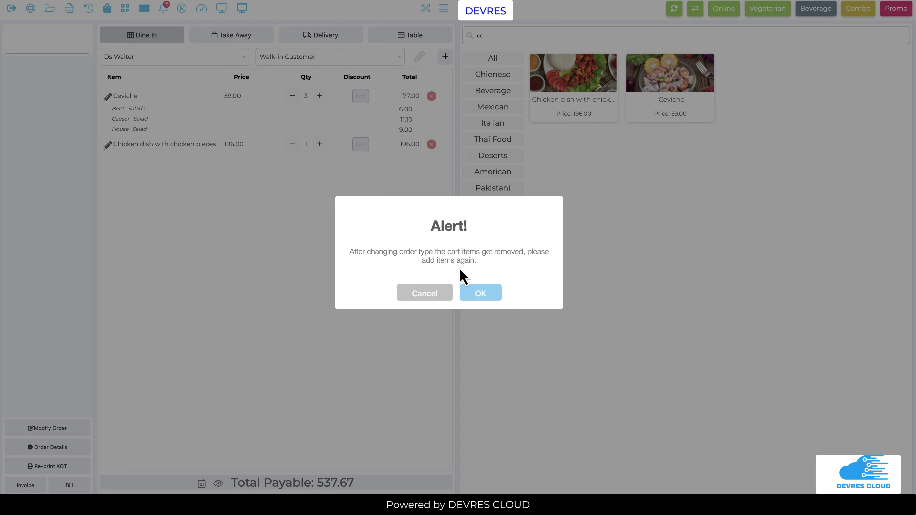
left_click(491, 299)
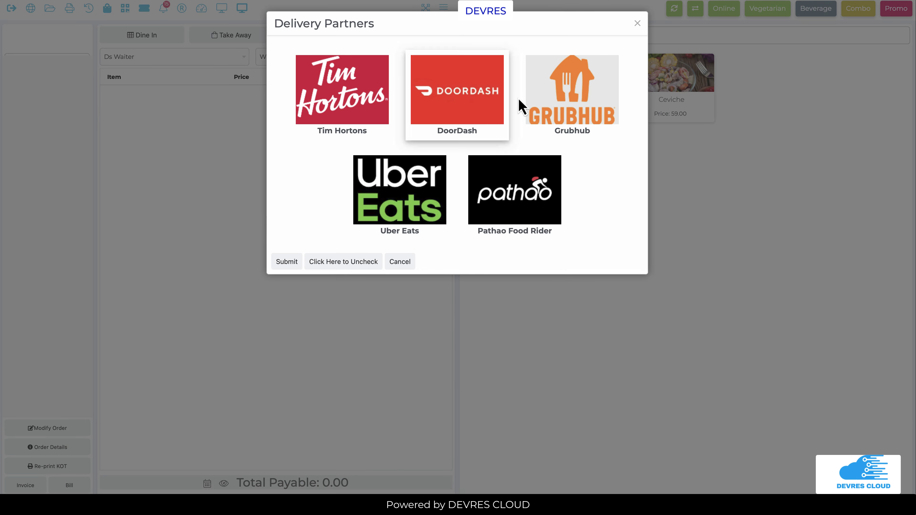
left_click(636, 23)
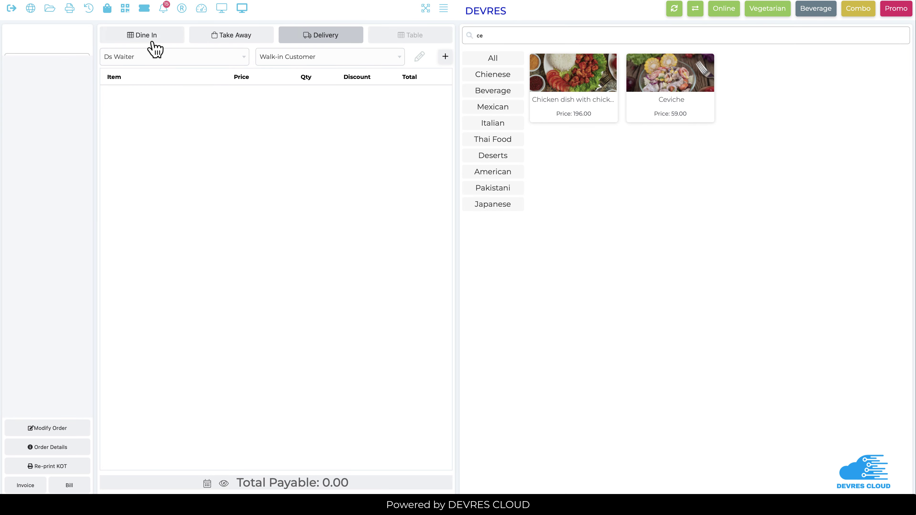
Step: Set the order to Dine In, view the 1st and 2nd Floor table layouts, and try to merge tables
left_click(147, 40)
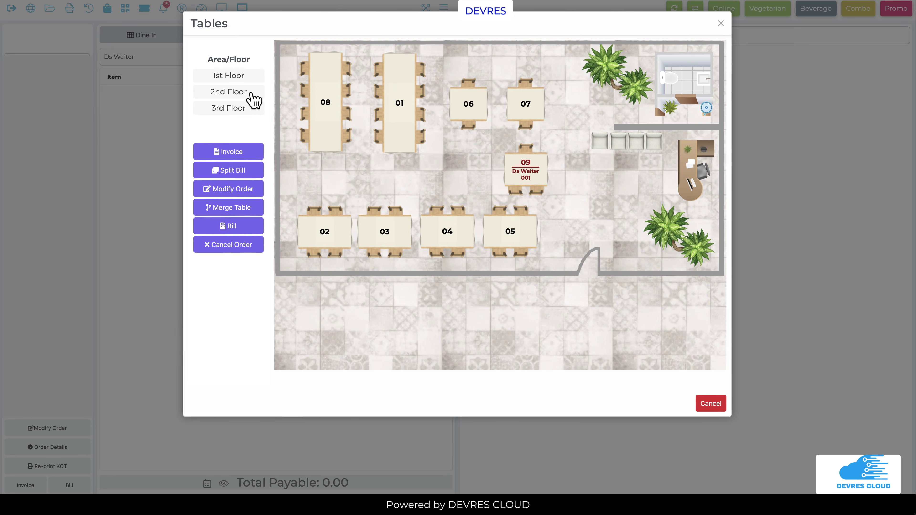
left_click(232, 77)
left_click(231, 93)
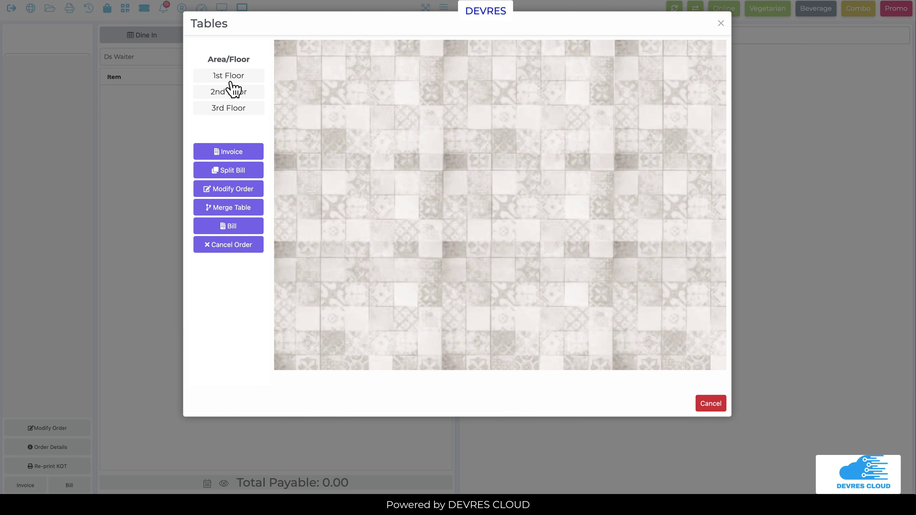
left_click(241, 77)
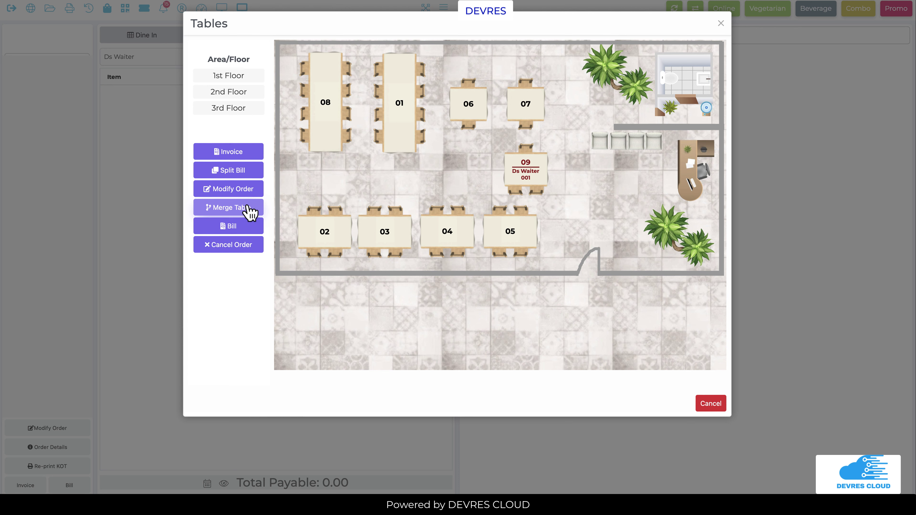
left_click(251, 214)
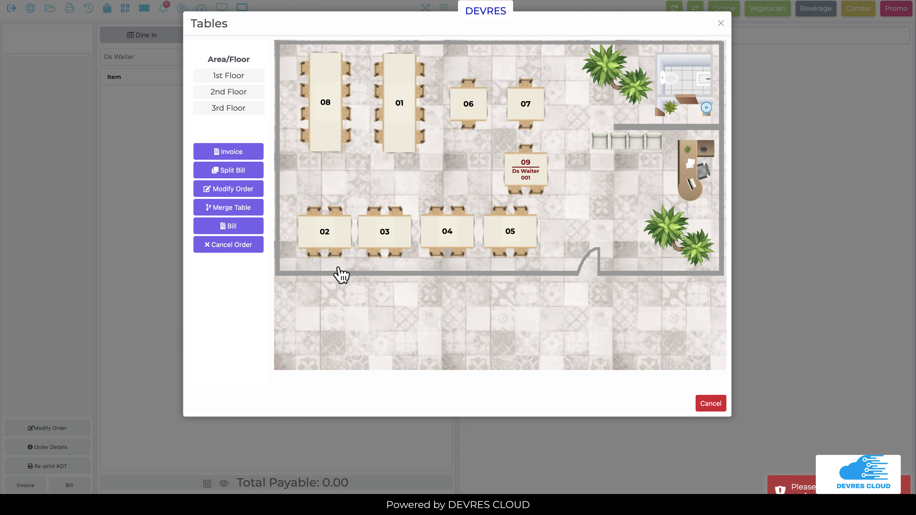
Step: Assign table 08 on the 1st Floor to the dine-in order
left_click(340, 139)
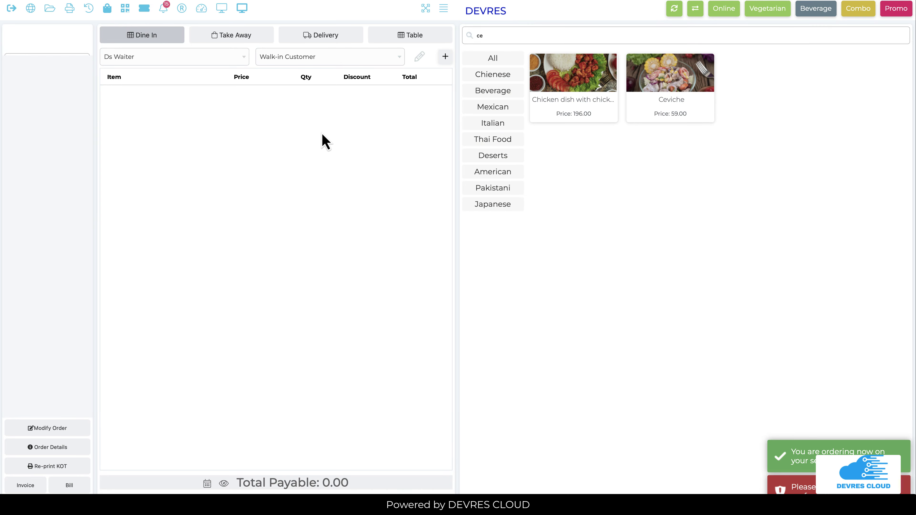
left_click(158, 42)
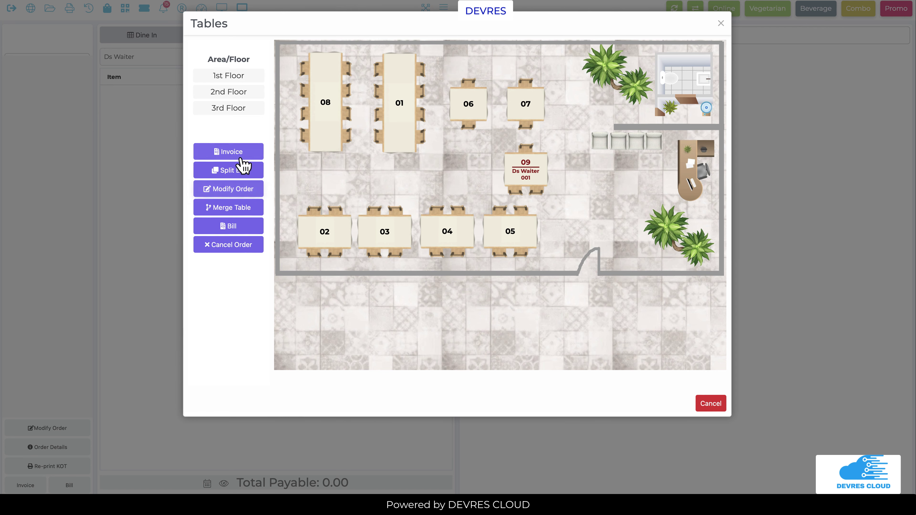
left_click(326, 109)
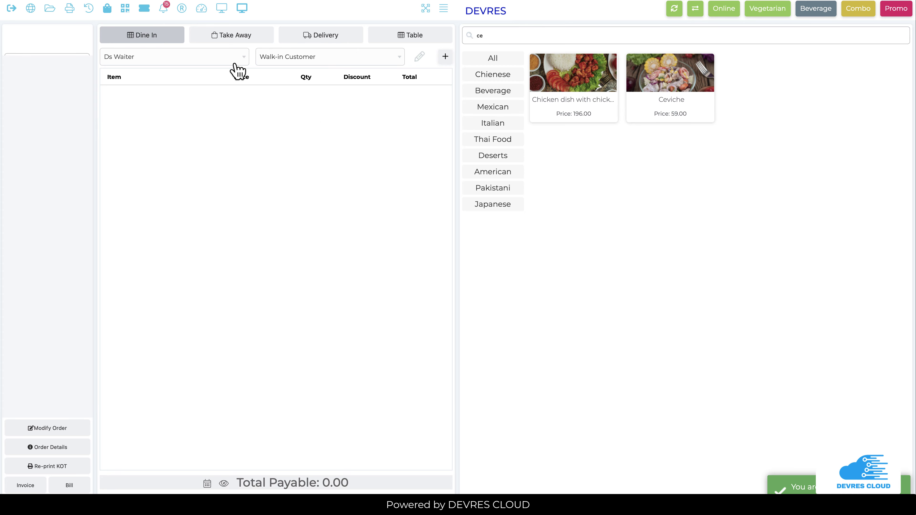
Step: Add one Chicken dish with chicken pieces and one Ceviche with Beet Salada, and place the order without printing its ticket
left_click(600, 115)
left_click(635, 114)
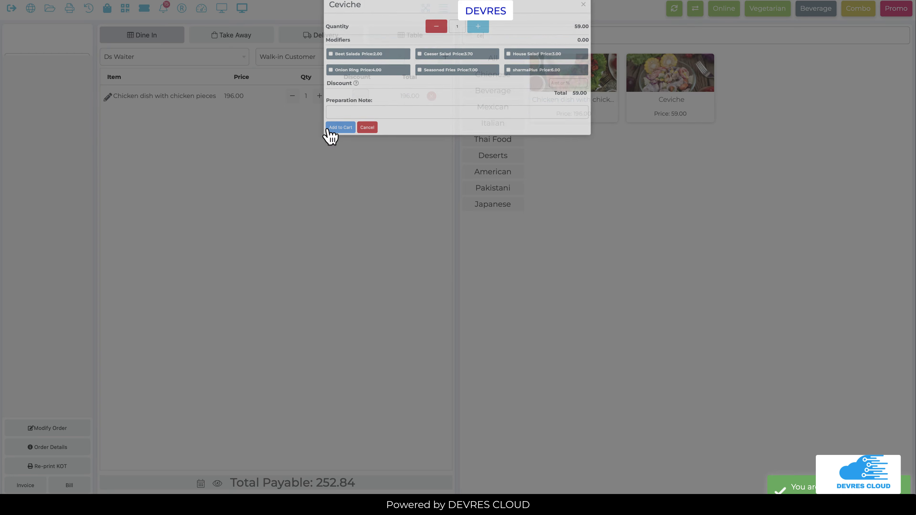
left_click(376, 101)
left_click(298, 204)
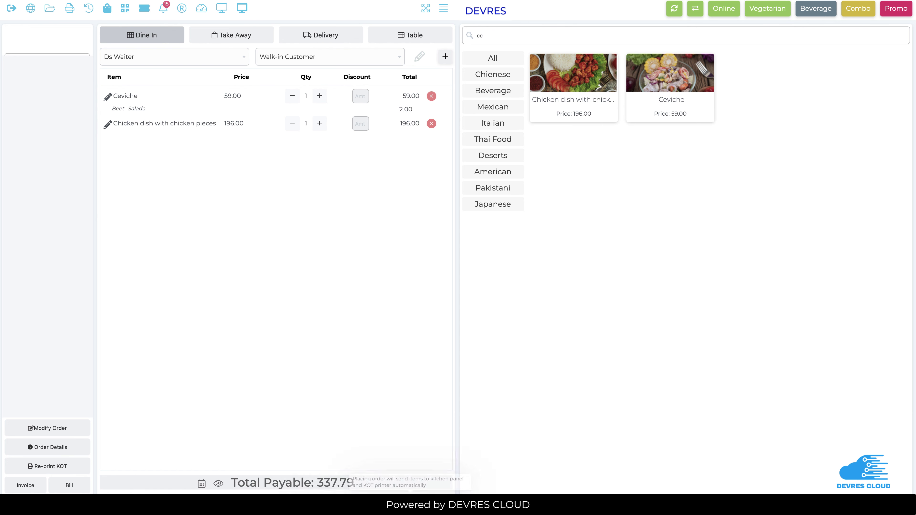
left_click(410, 499)
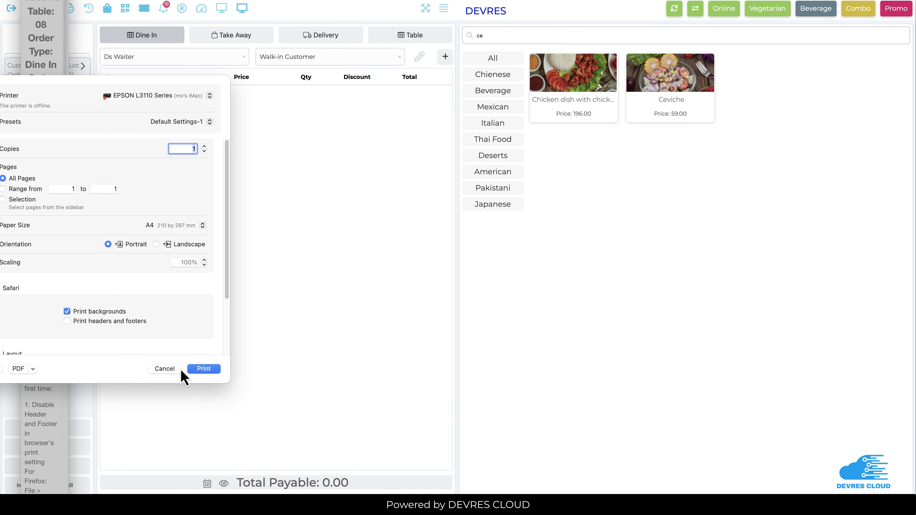
left_click(169, 369)
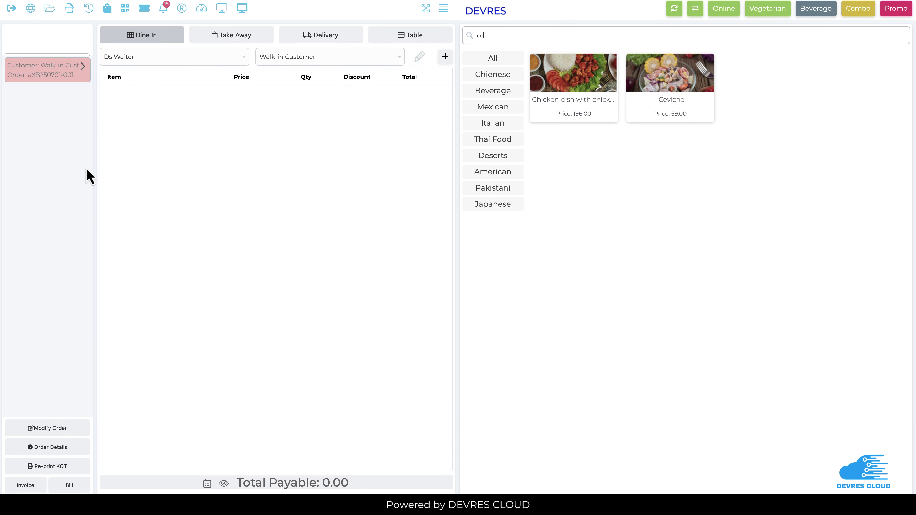
Step: Check the invoice payment options and the order details of the running Walk-in Customer order
left_click(26, 486)
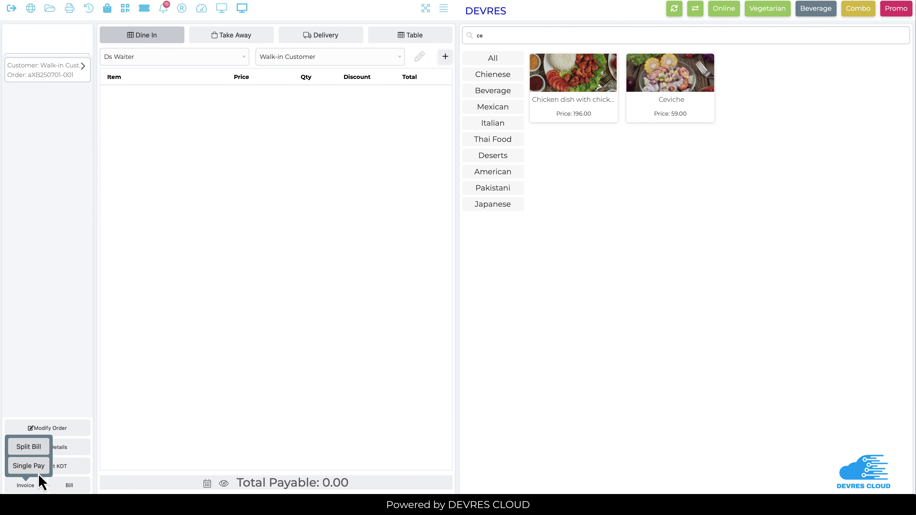
left_click(61, 470)
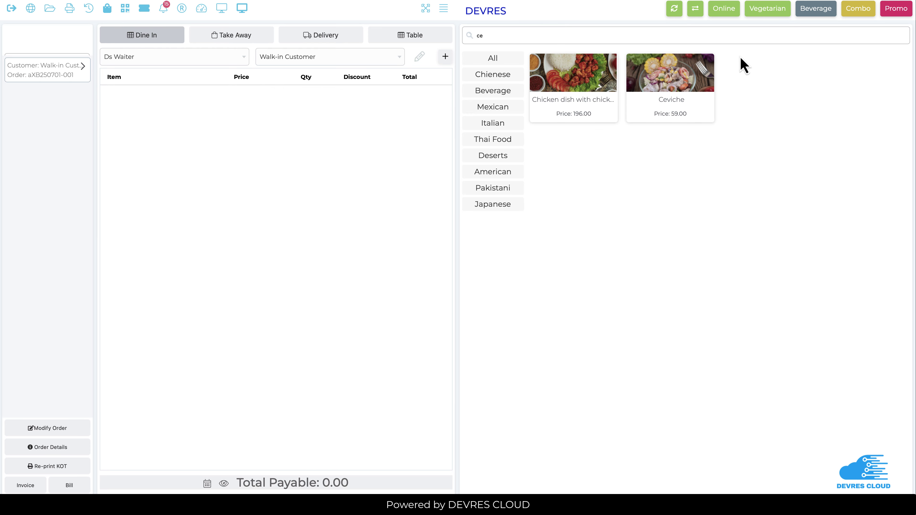
left_click(77, 453)
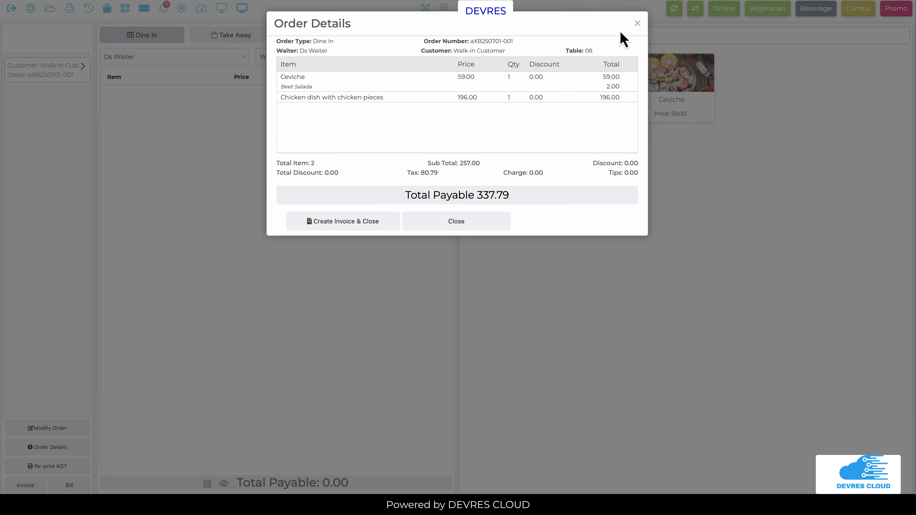
left_click(637, 25)
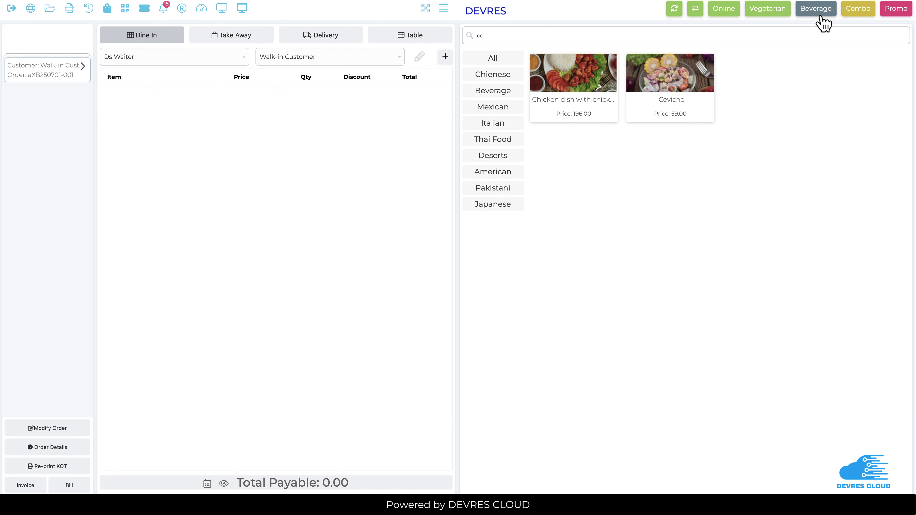
Step: Filter the menu to vegetarian items, change the filter, and add one 2:1 Lunch Combo Package to the cart
left_click(781, 17)
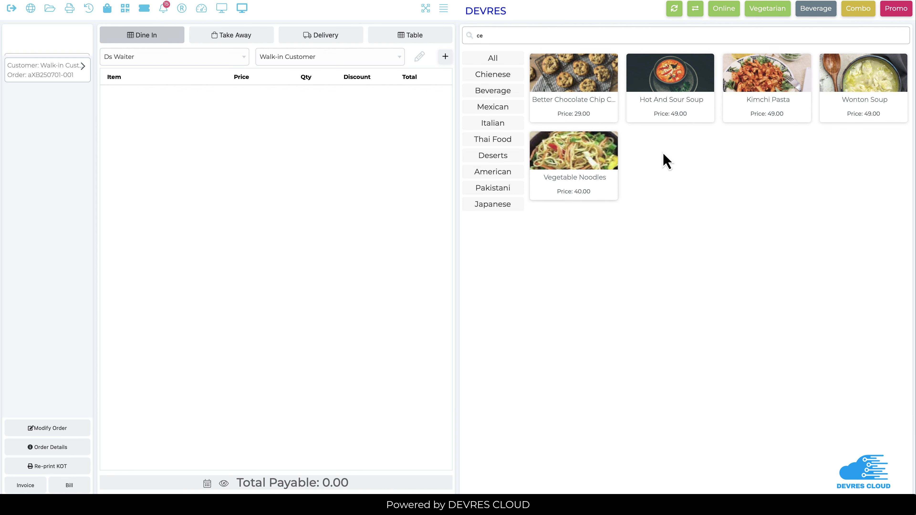
left_click(508, 77)
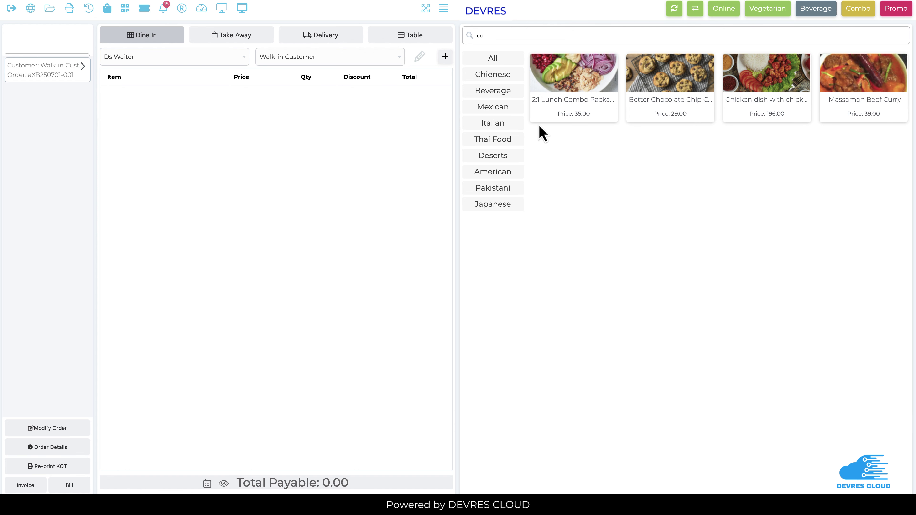
left_click(551, 108)
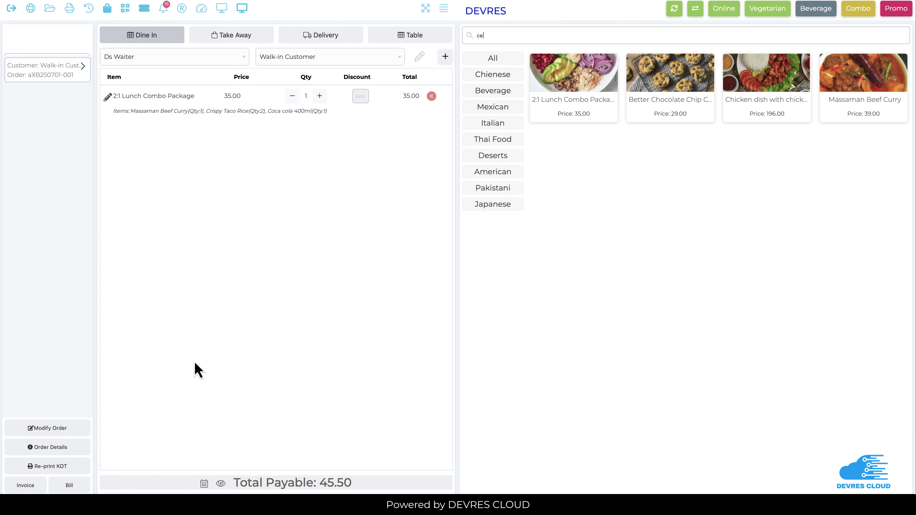
Step: Switch the order to Take Away, discarding the cart items, and add one Better Chocolate Chip Cookies with the Beet Salada modifier
left_click(235, 36)
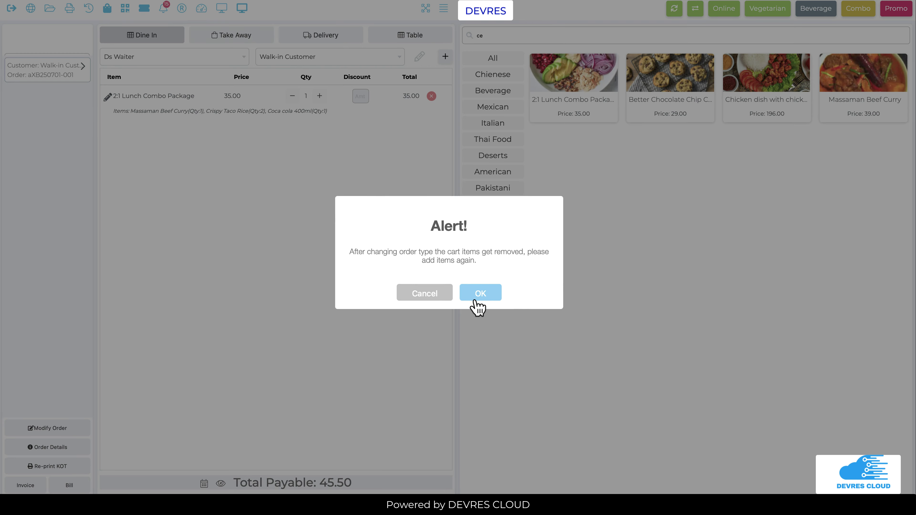
left_click(476, 294)
left_click(645, 115)
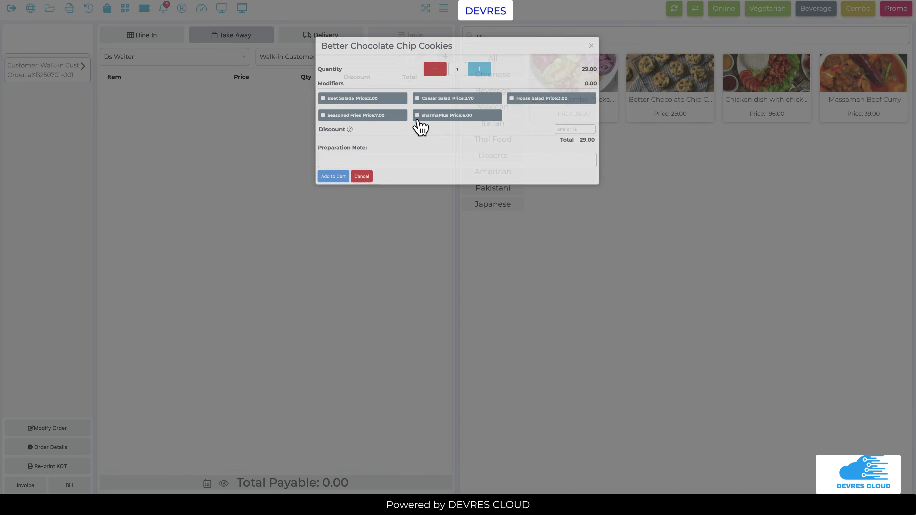
left_click(372, 97)
left_click(295, 199)
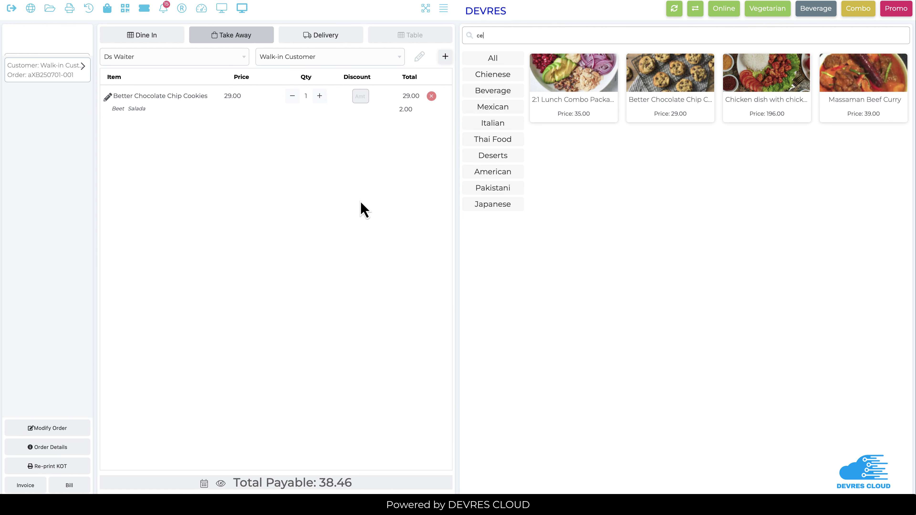
Step: Expand the running order's summary and load draft sale 1 into the cart for editing, replacing the current items
left_click(82, 67)
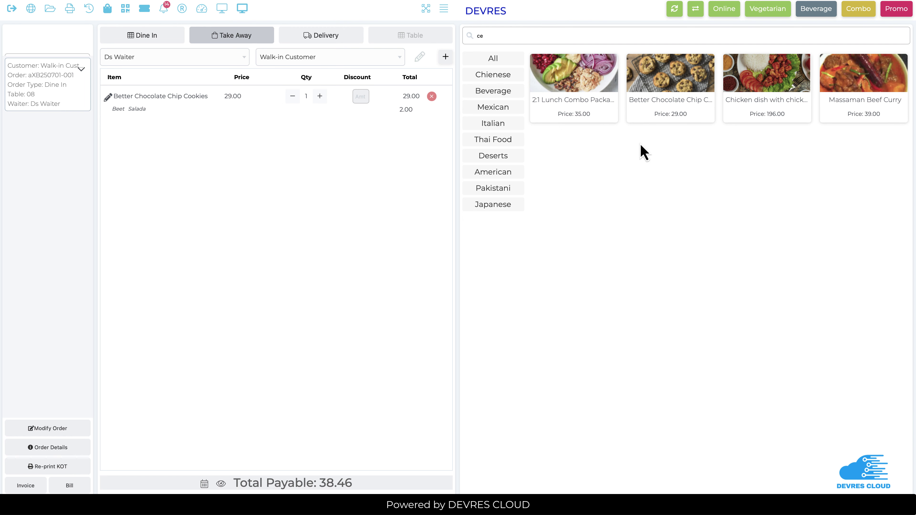
left_click(49, 9)
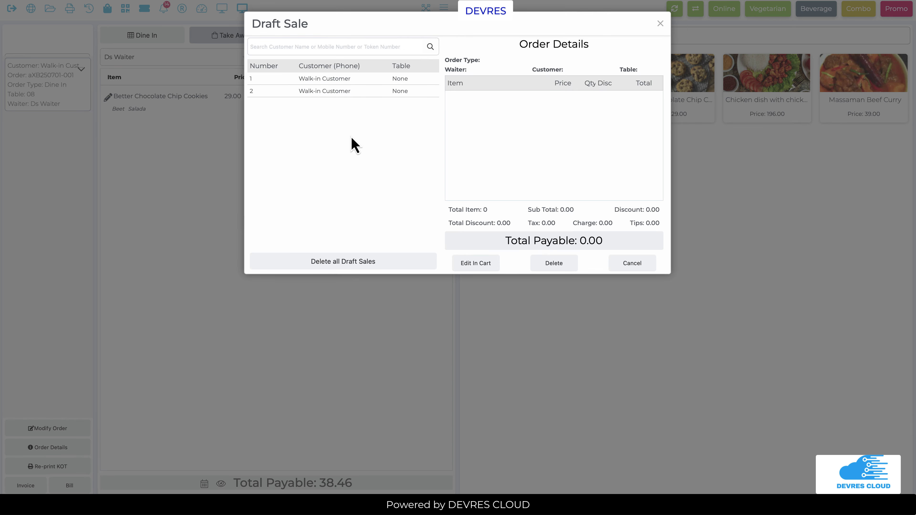
left_click(306, 83)
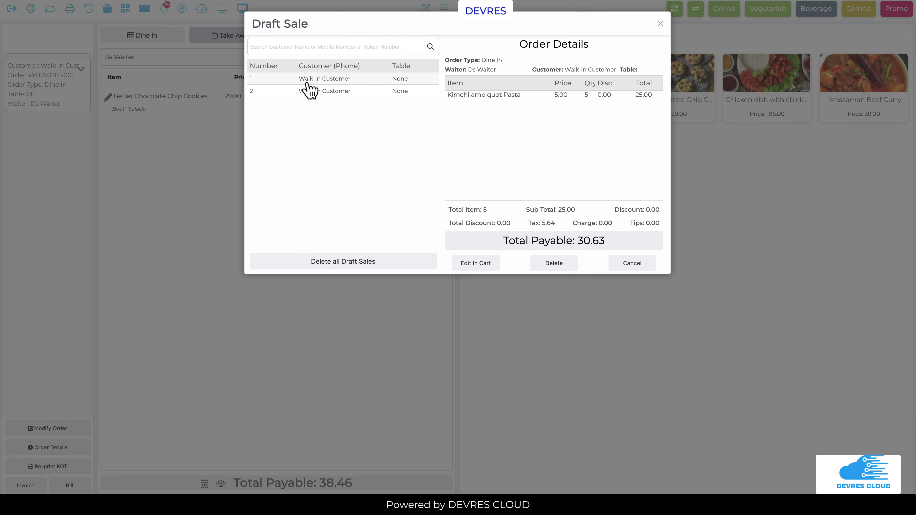
left_click(486, 267)
left_click(476, 287)
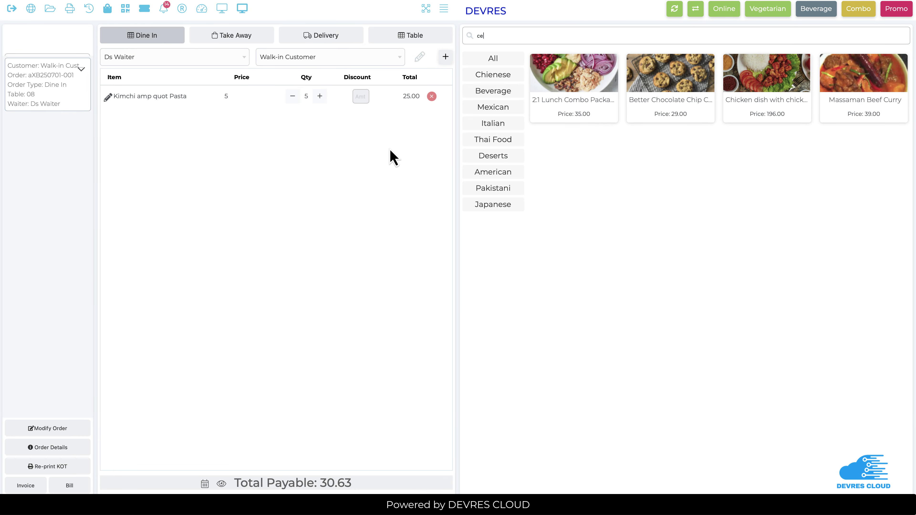
Step: Look through the Draft Sale, Recent Sales, Future Sales and Self/Online Orders lists
left_click(50, 9)
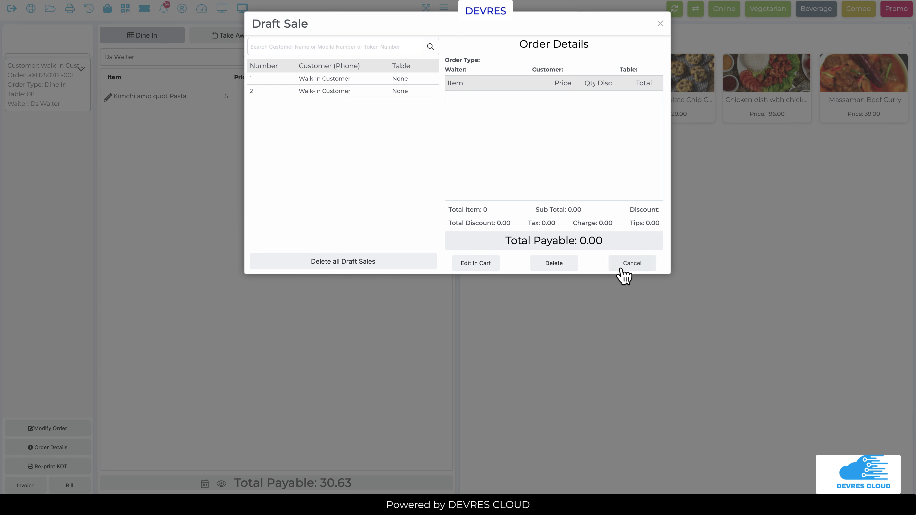
left_click(635, 264)
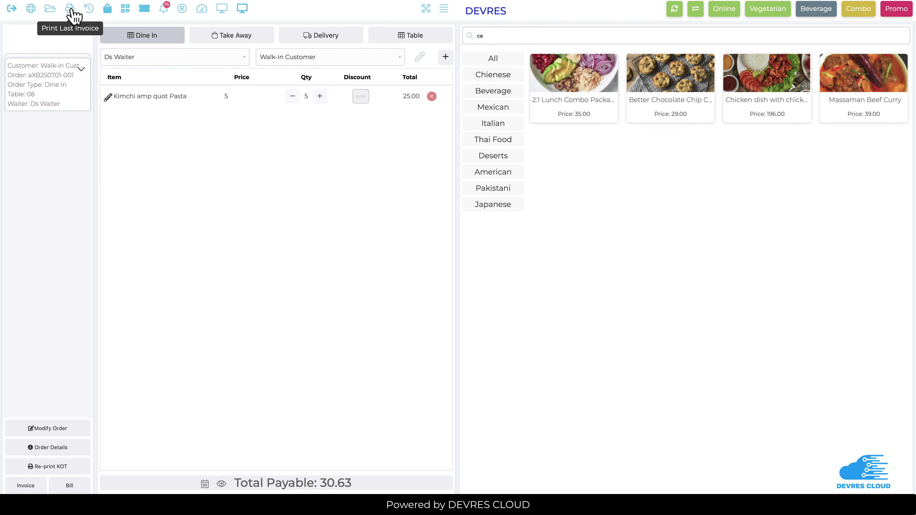
left_click(89, 11)
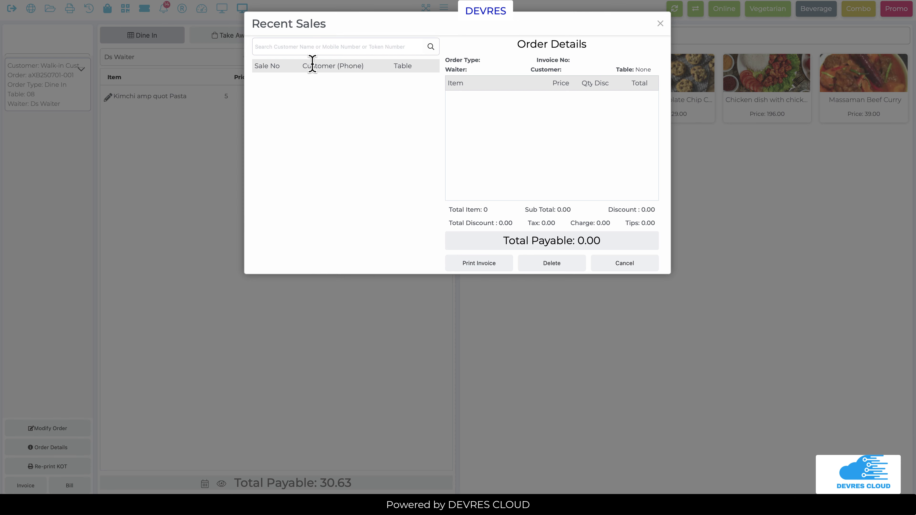
left_click(626, 268)
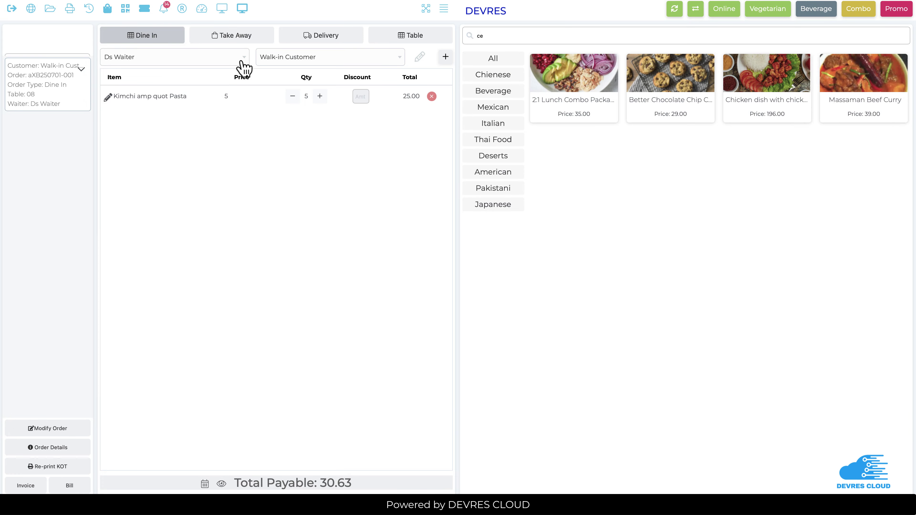
left_click(109, 10)
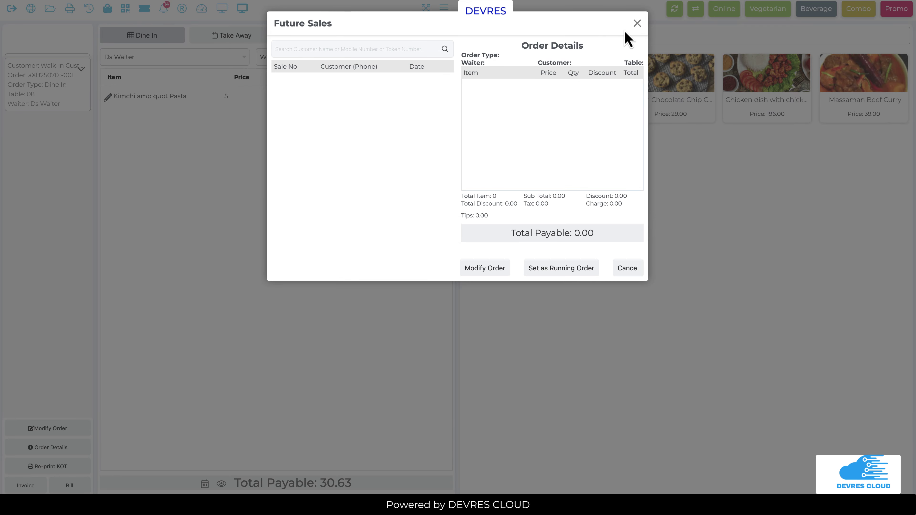
left_click(637, 23)
left_click(124, 10)
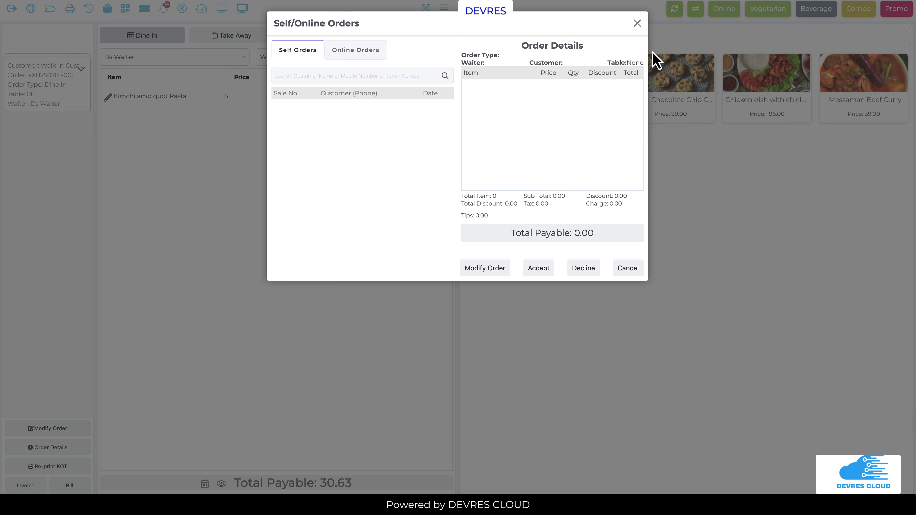
Step: Look through the online orders list and the Reservation List, closing each when done
left_click(373, 55)
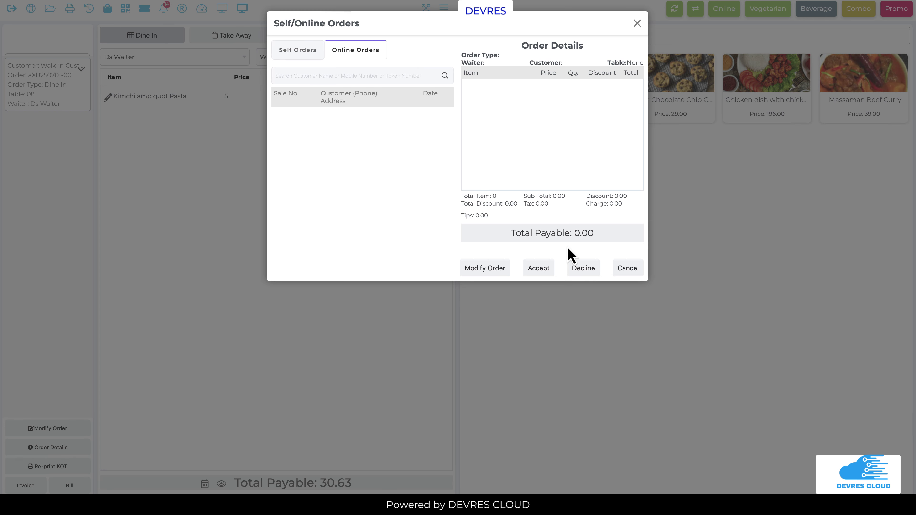
left_click(636, 23)
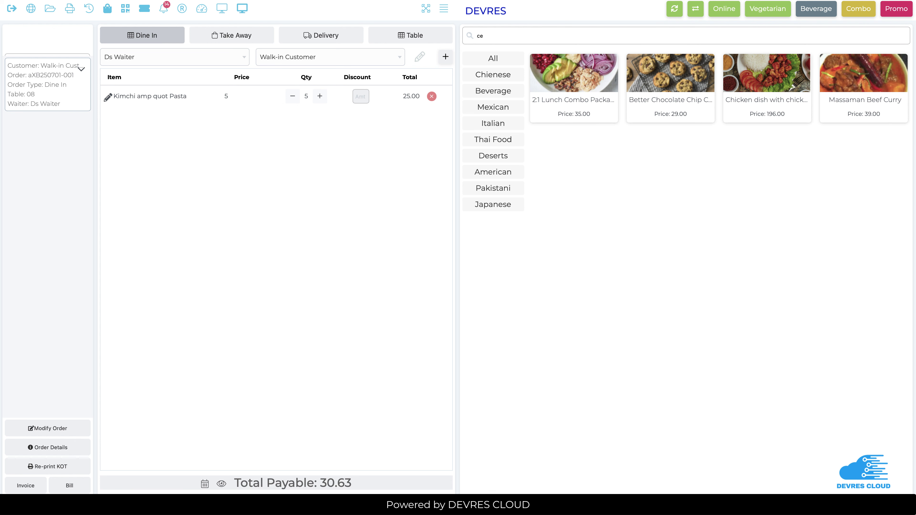
left_click(145, 10)
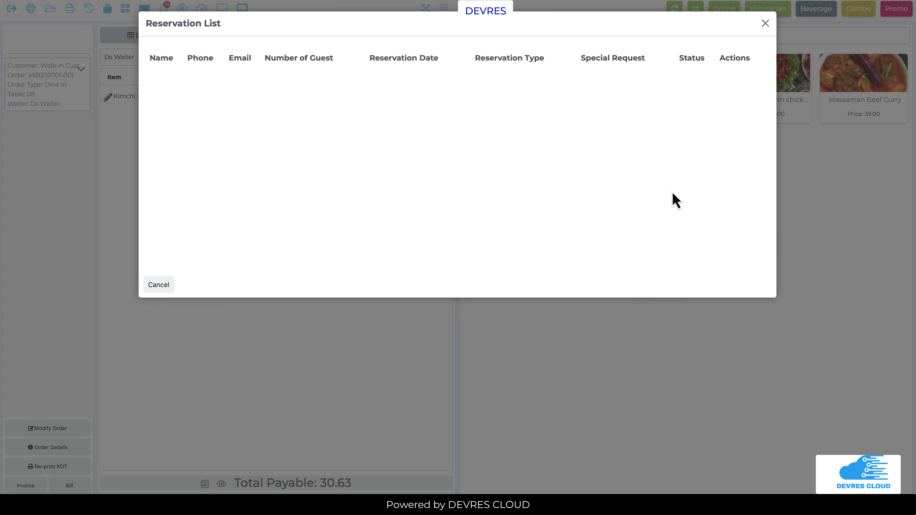
left_click(765, 24)
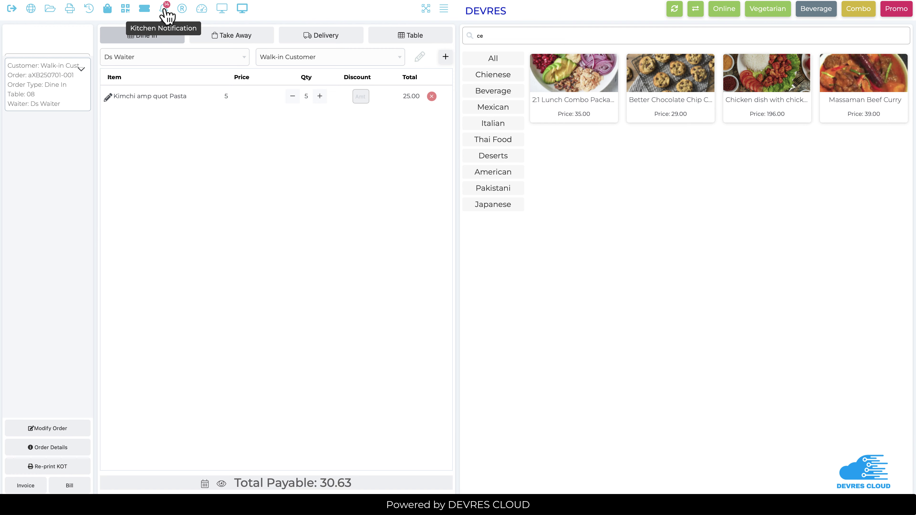
Step: Mark the ready Oden item as served in the kitchen notification list, and close the list
left_click(165, 16)
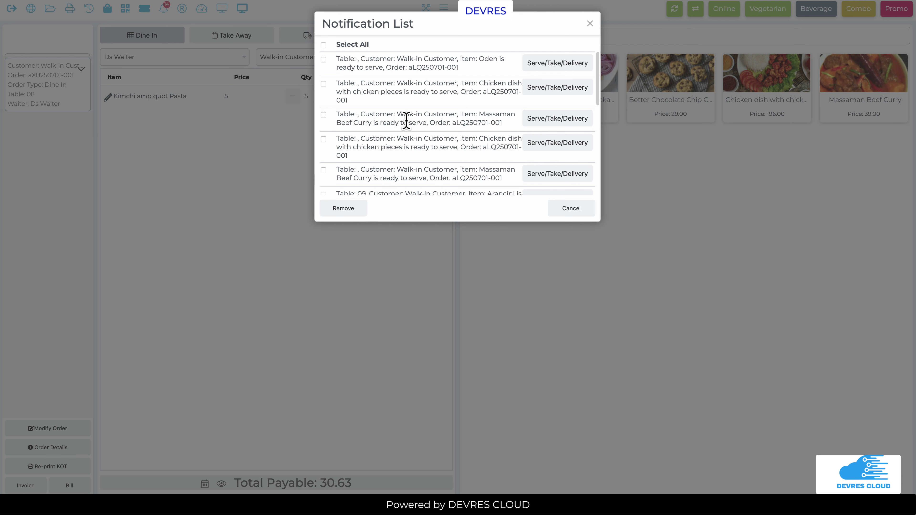
scroll(404, 113, "down", 5)
scroll(402, 115, "up", 5)
left_click(323, 60)
left_click(558, 65)
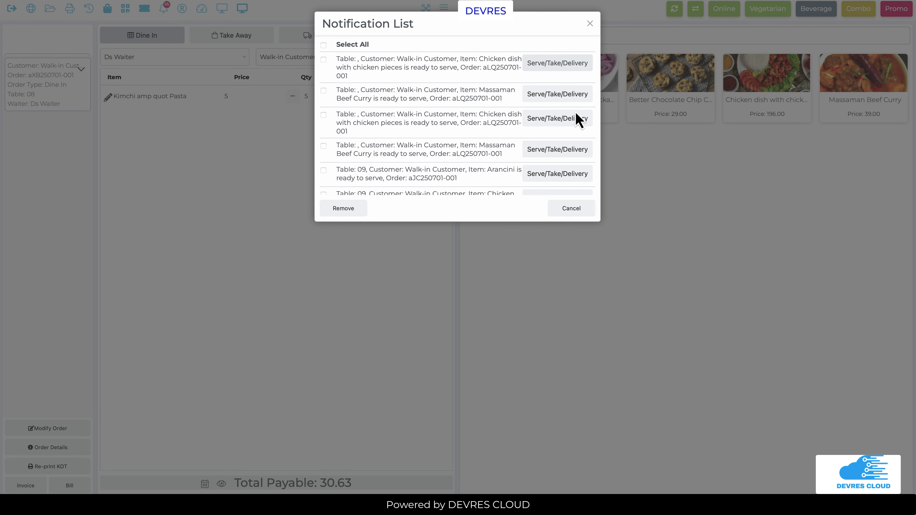
left_click(591, 24)
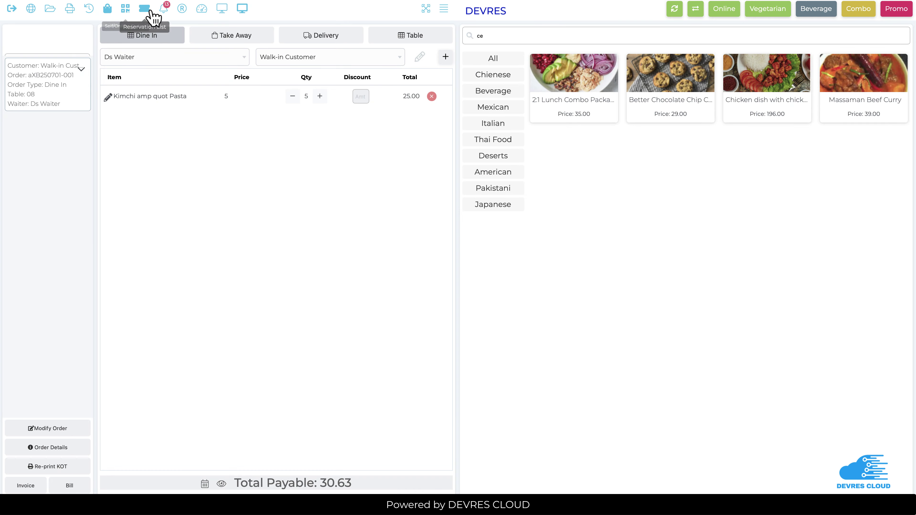
Step: View the Register Details for Counter 1 and close them
left_click(182, 11)
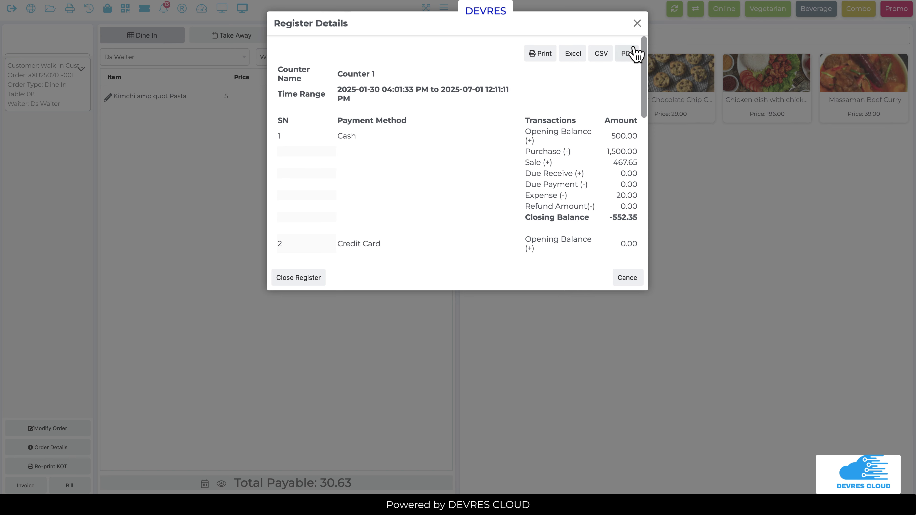
left_click(636, 23)
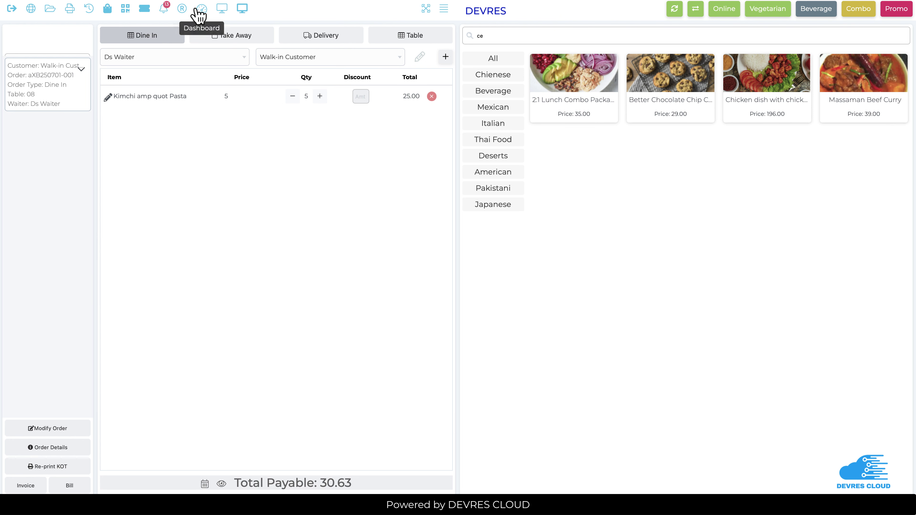
right_click(204, 16)
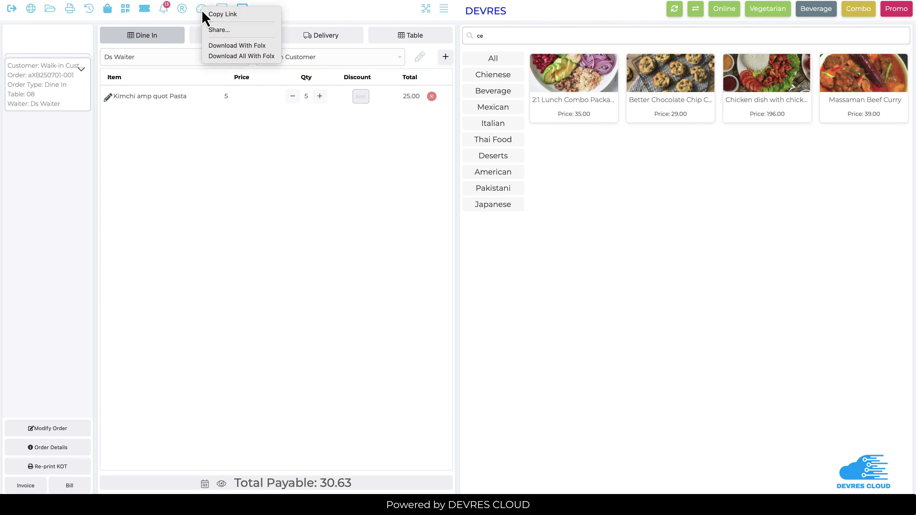
left_click(184, 70)
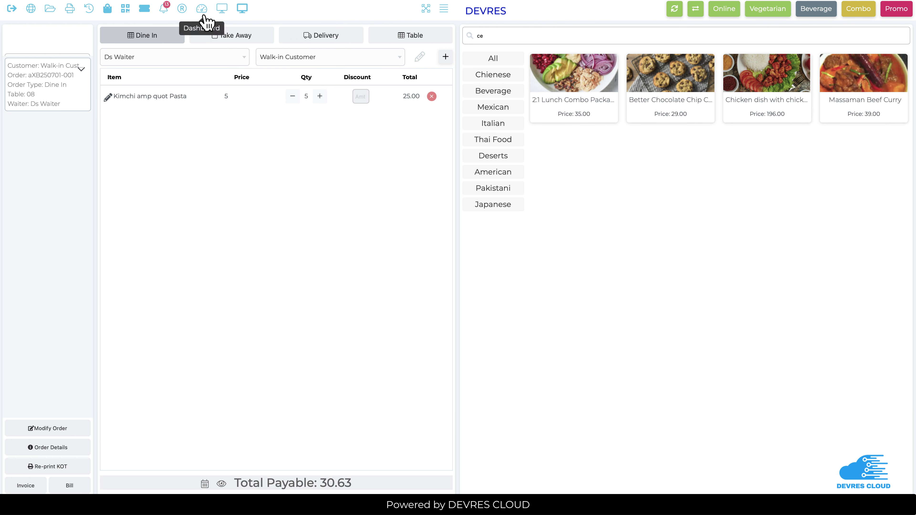
Step: Open the Customer Display in a new browser tab, view it, and return to the sale screen
right_click(221, 11)
left_click(230, 17)
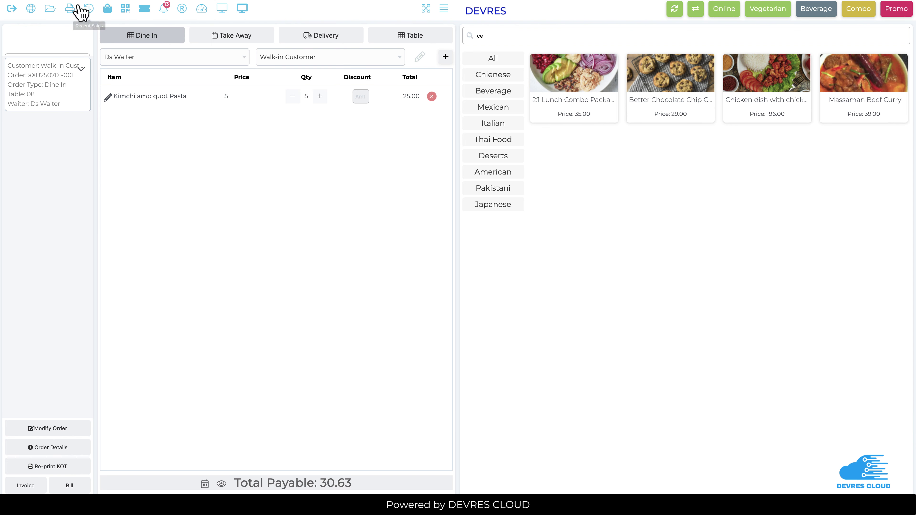
left_click(91, 1)
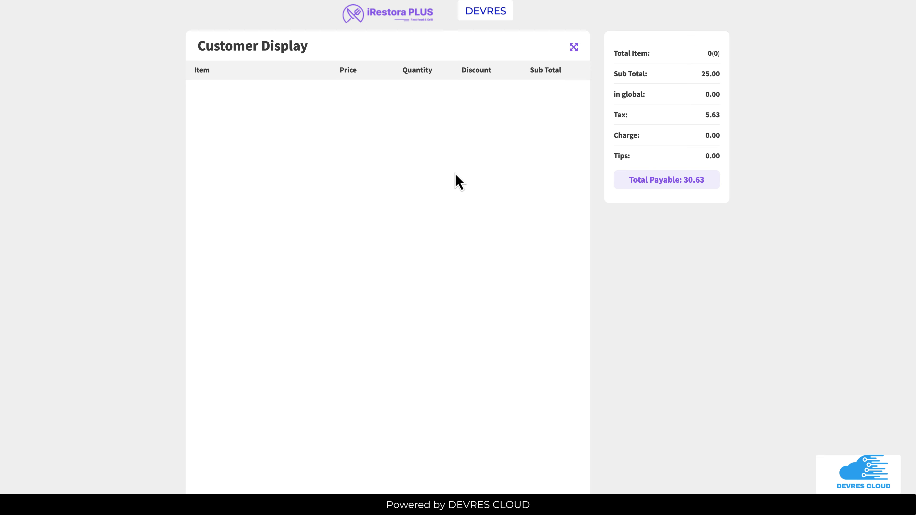
left_click(29, 0)
left_click(22, 0)
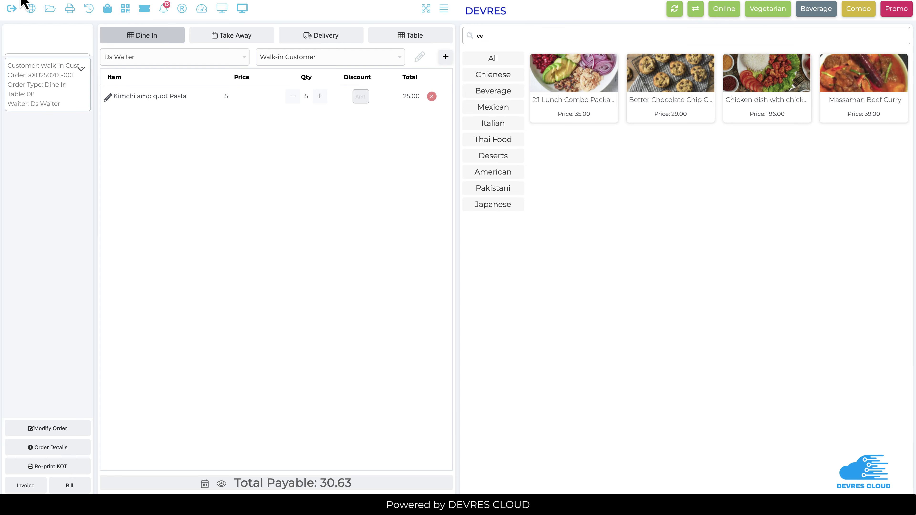
Step: Add one 2:1 Lunch Combo Package to the cart, check it on the Customer Display, and return to the sale screen
left_click(574, 83)
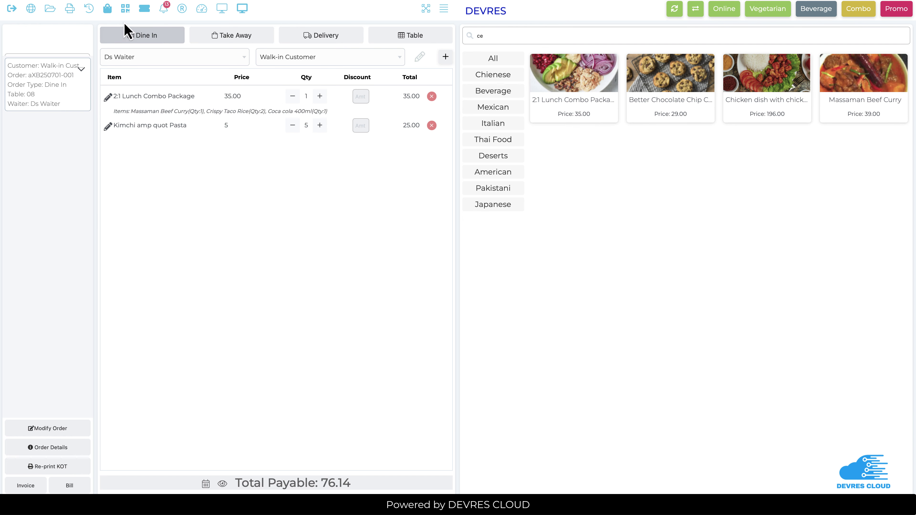
left_click(92, 1)
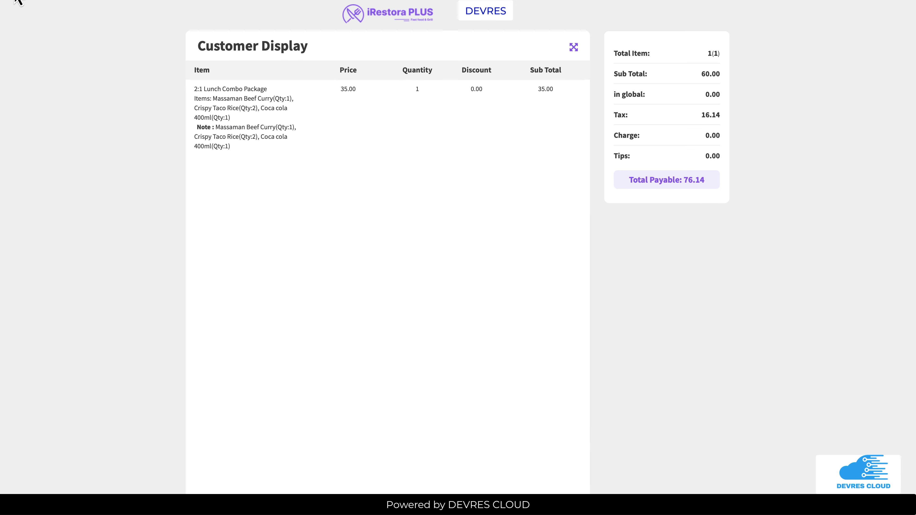
left_click(36, 1)
Step: Add one Better Chocolate Chip Cookies with the Beet Salada modifier, check the cart on the Customer Display, and return to the sale screen
left_click(680, 102)
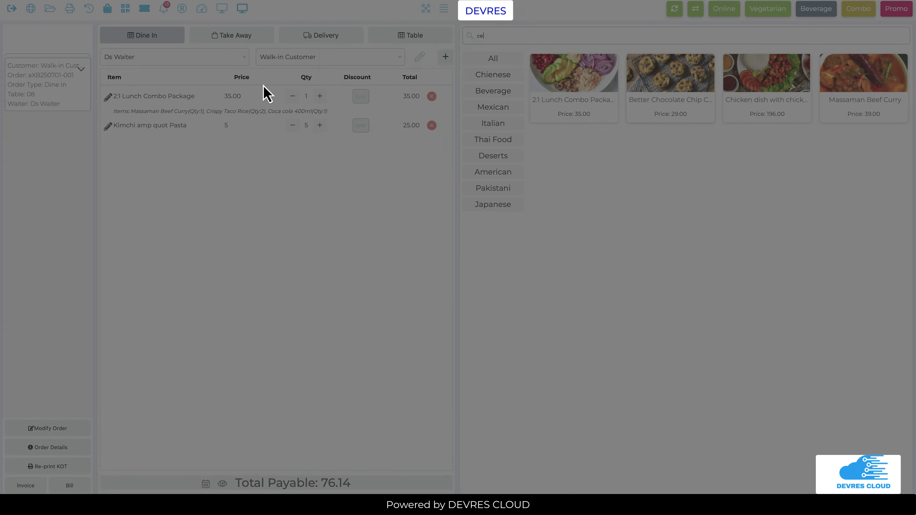
left_click(355, 100)
left_click(308, 199)
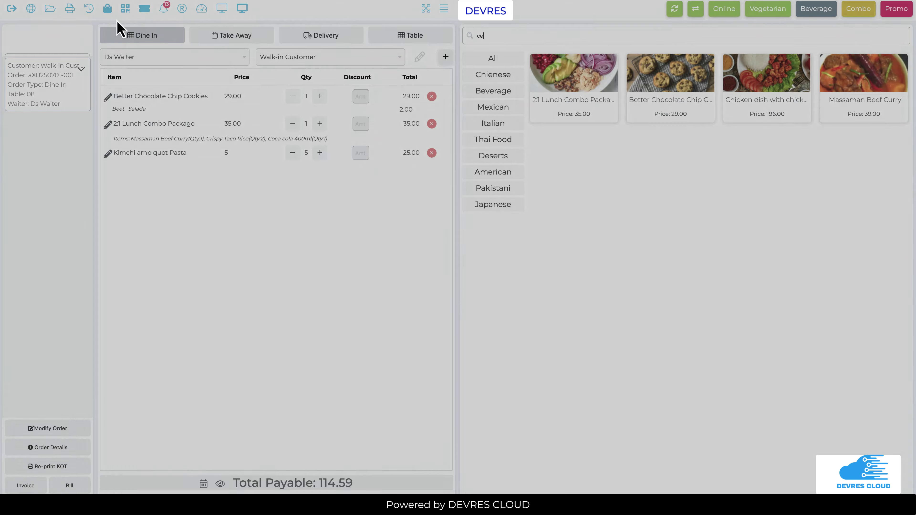
left_click(92, 3)
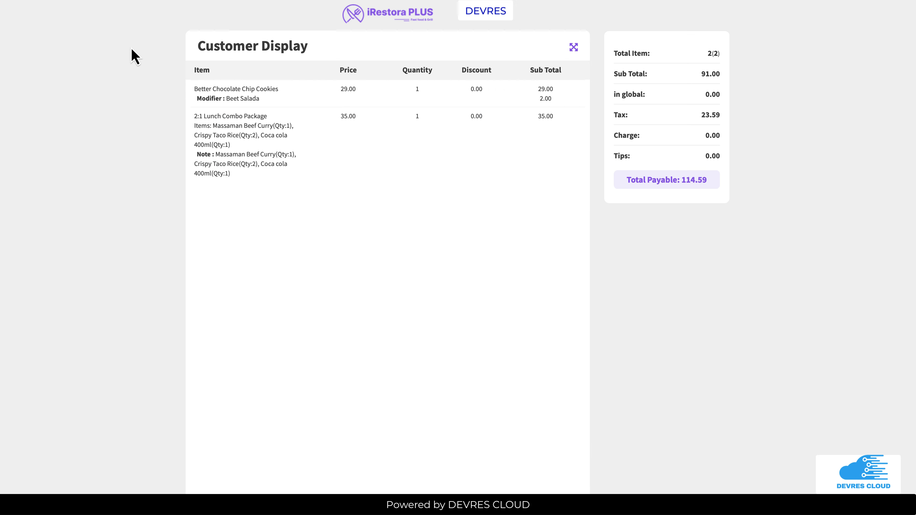
left_click(38, 1)
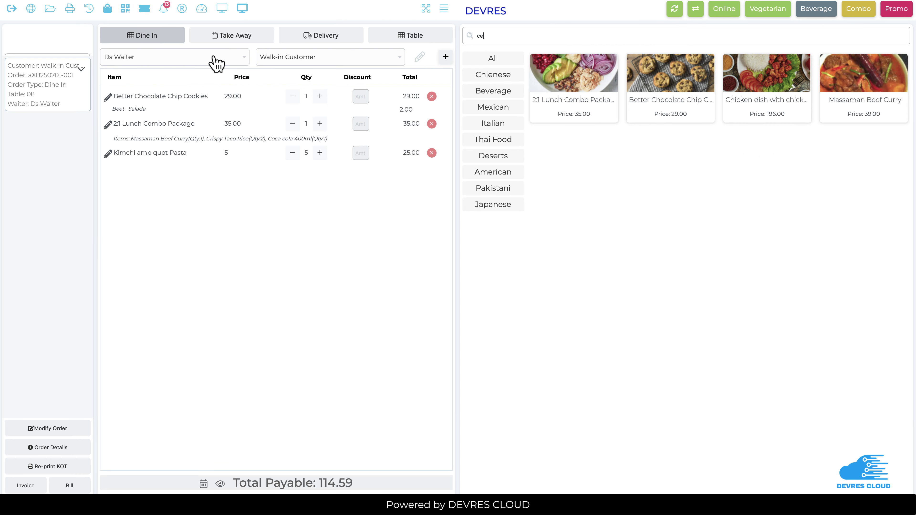
Step: Open the Order Status Screen in a new browser tab, review the orders, and return to the sale screen
right_click(241, 8)
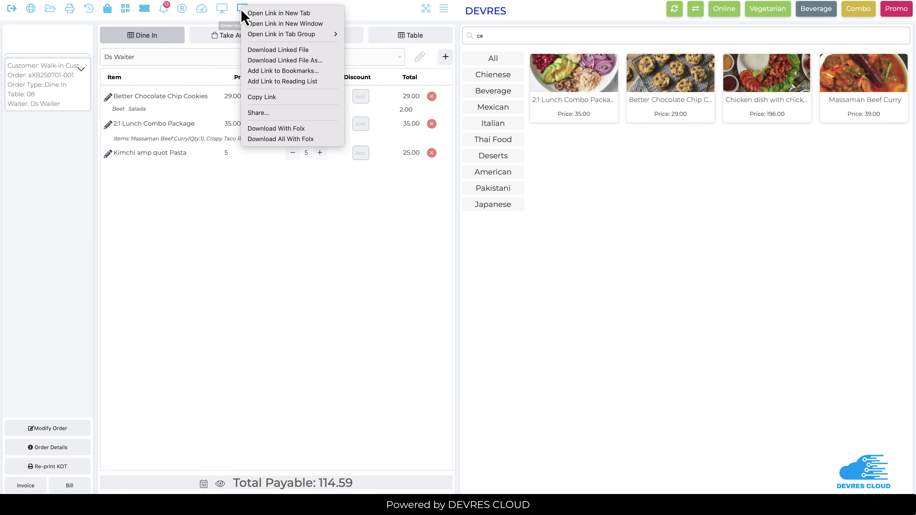
left_click(248, 15)
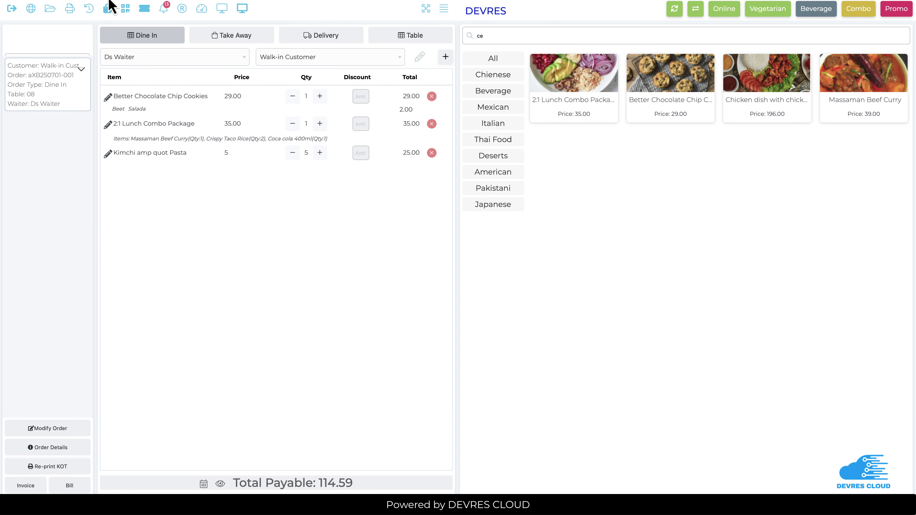
left_click(110, 1)
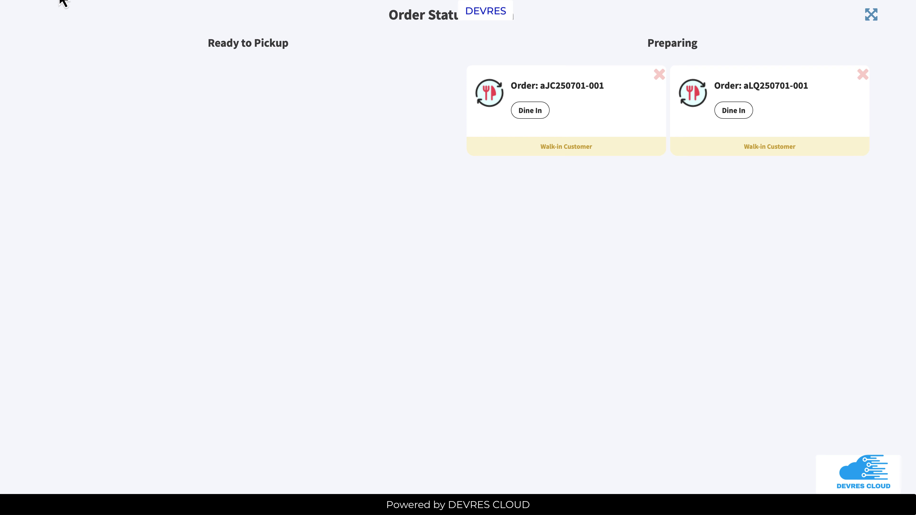
mouse_move(64, 2)
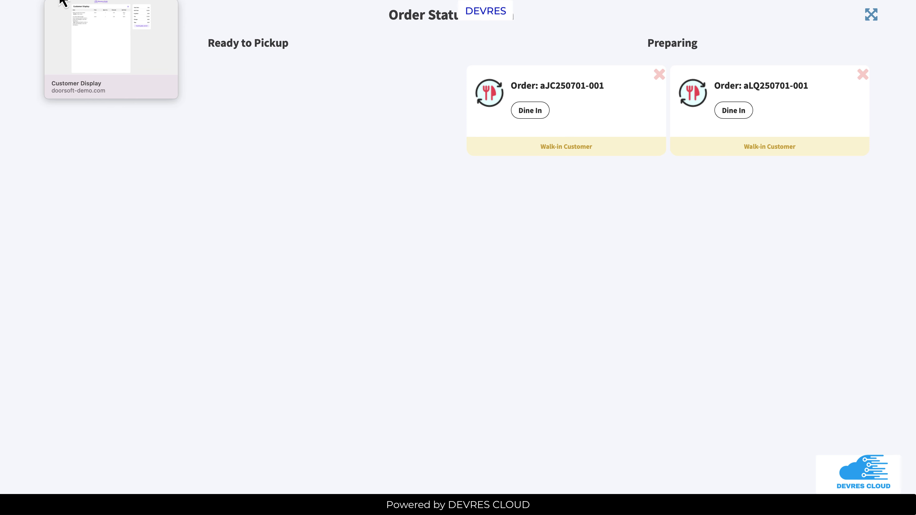
left_click(64, 1)
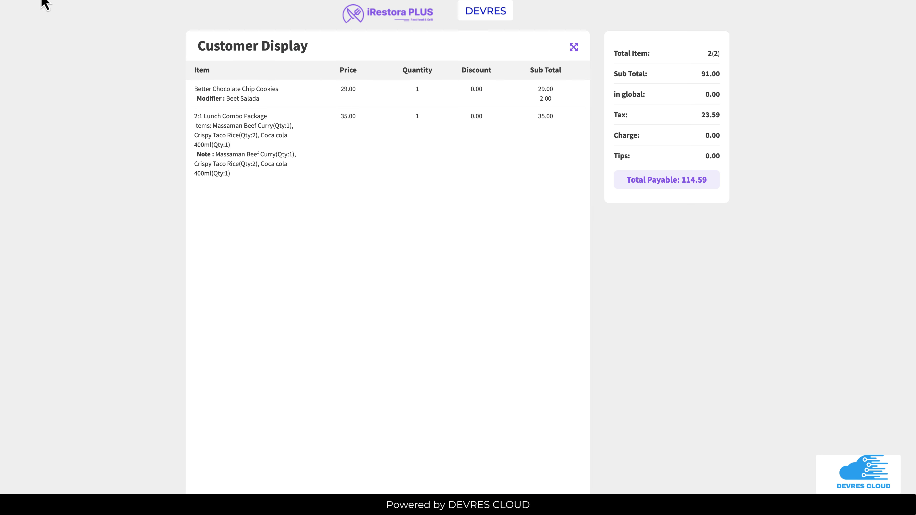
left_click(43, 4)
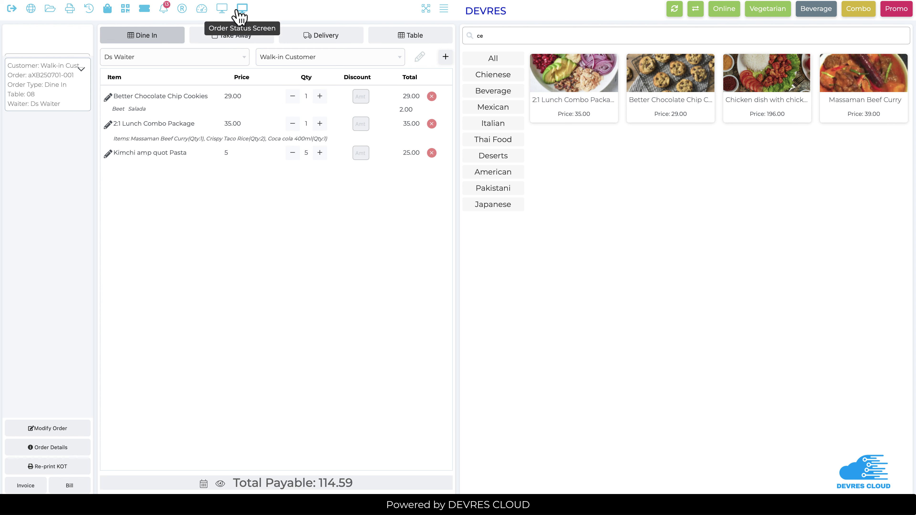
Step: Leave the sale screen and open the Dashboard
left_click(696, 16)
left_click(469, 293)
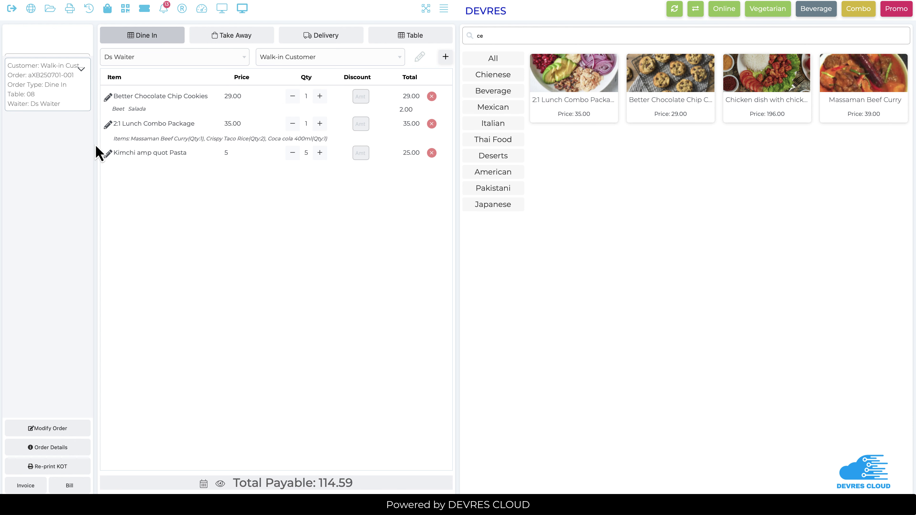
left_click(201, 13)
left_click(490, 162)
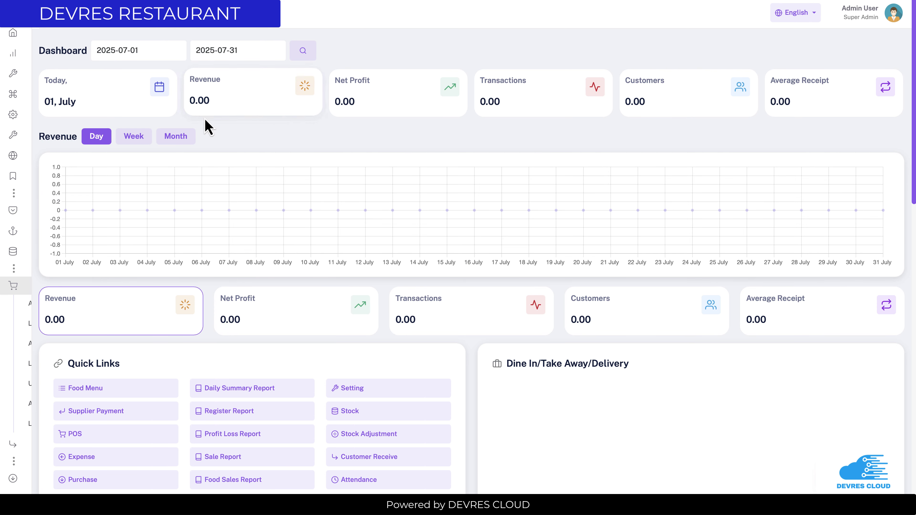
Step: Inspect the dashboard's date range filter and view the revenue chart by week, month and day
mouse_move(34, 67)
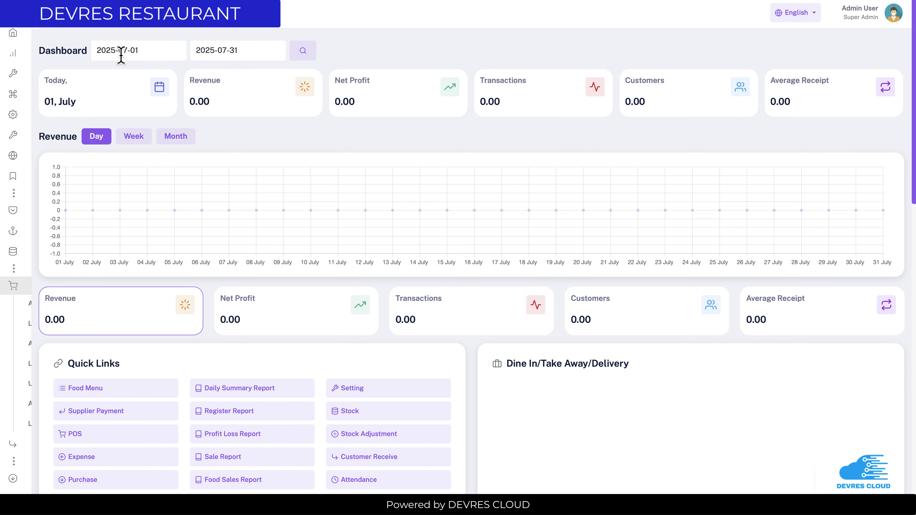
left_click(105, 50)
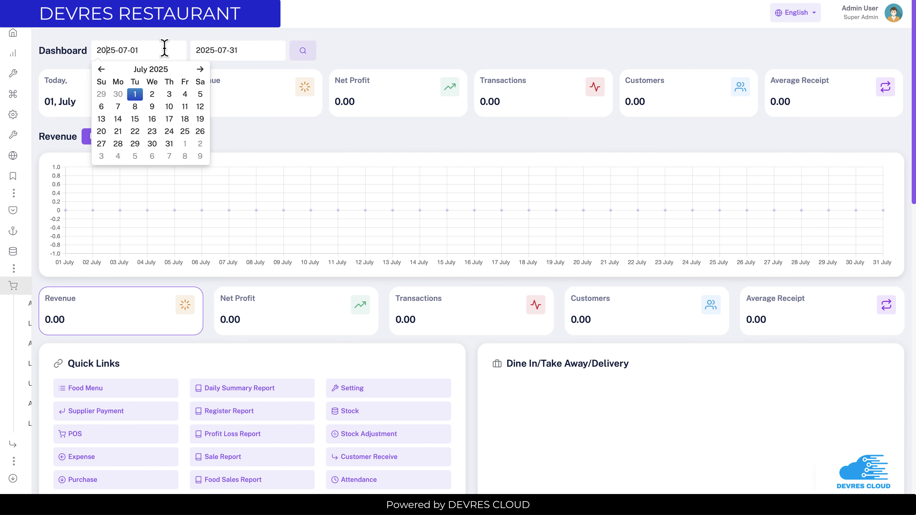
left_click(216, 50)
left_click(339, 49)
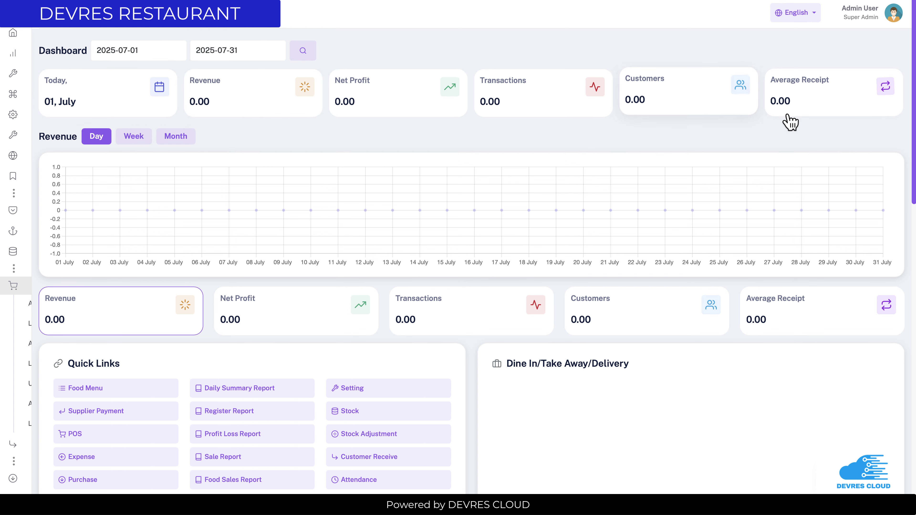
left_click(148, 141)
left_click(182, 139)
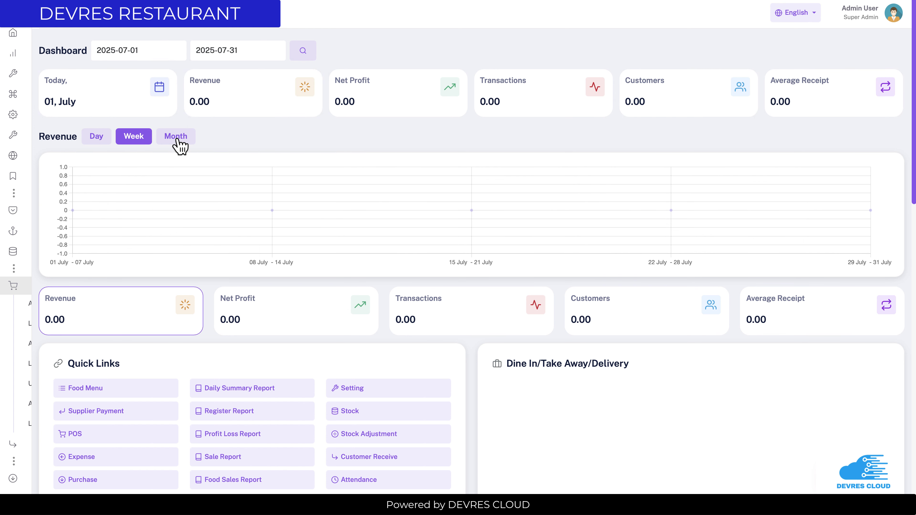
left_click(109, 137)
Step: Open the Food Menu quick link from the dashboard in a new browser tab
scroll(132, 174, "down", 3)
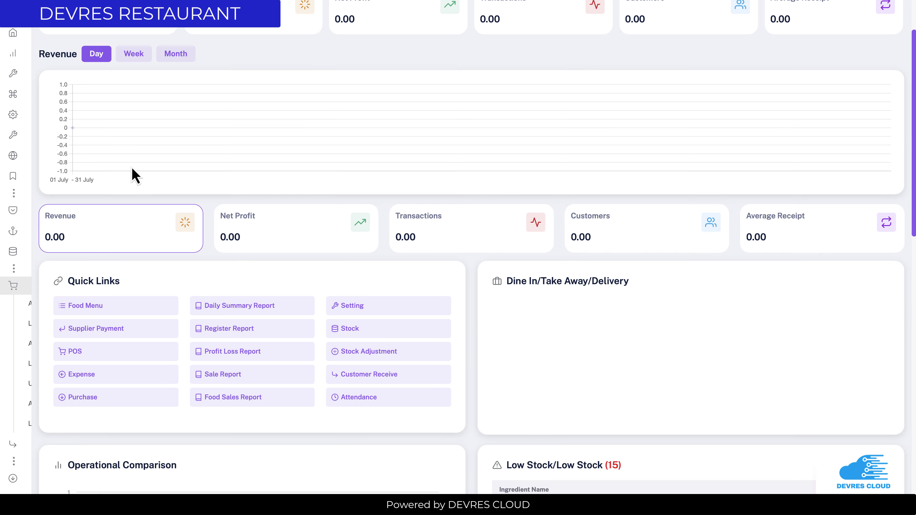
scroll(215, 216, "down", 1)
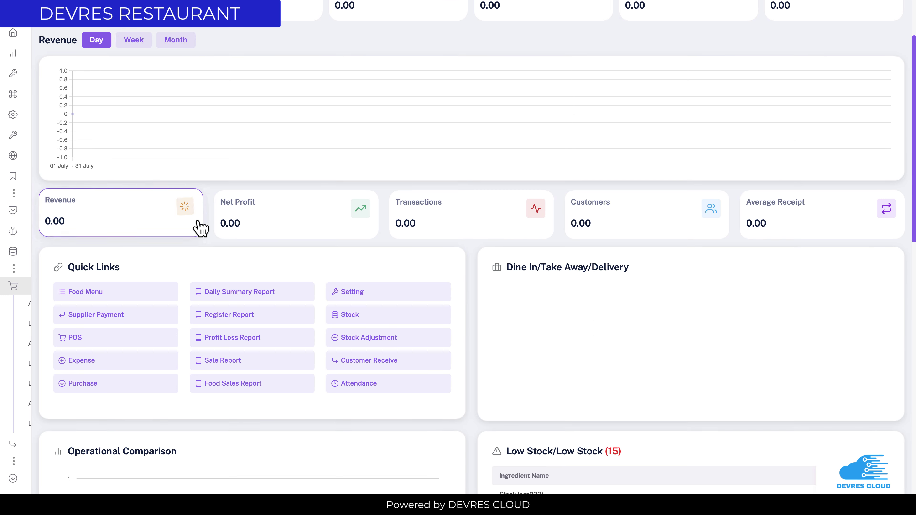
right_click(91, 291)
left_click(100, 295)
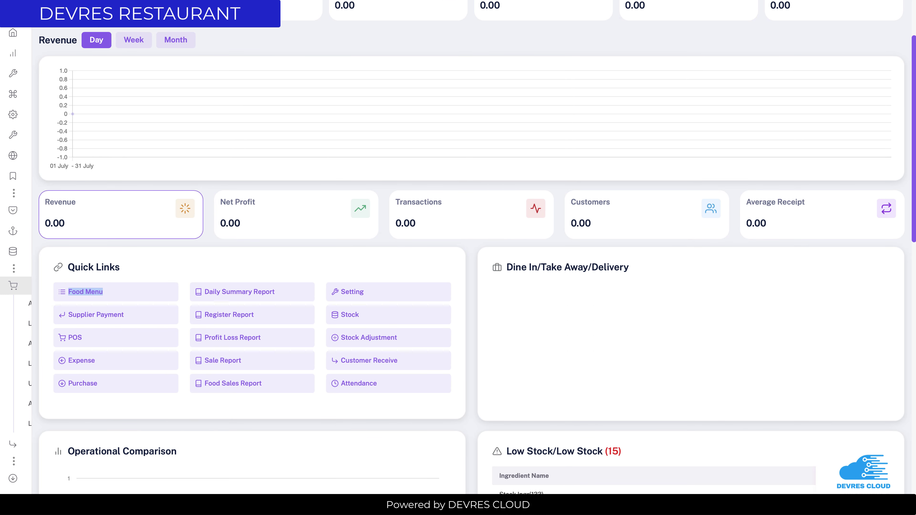
Step: Check the opened Food Menu tab, return to the dashboard, and look over its quick links
key("ctrl+Tab")
key("ctrl+shift+Tab")
left_click(160, 274)
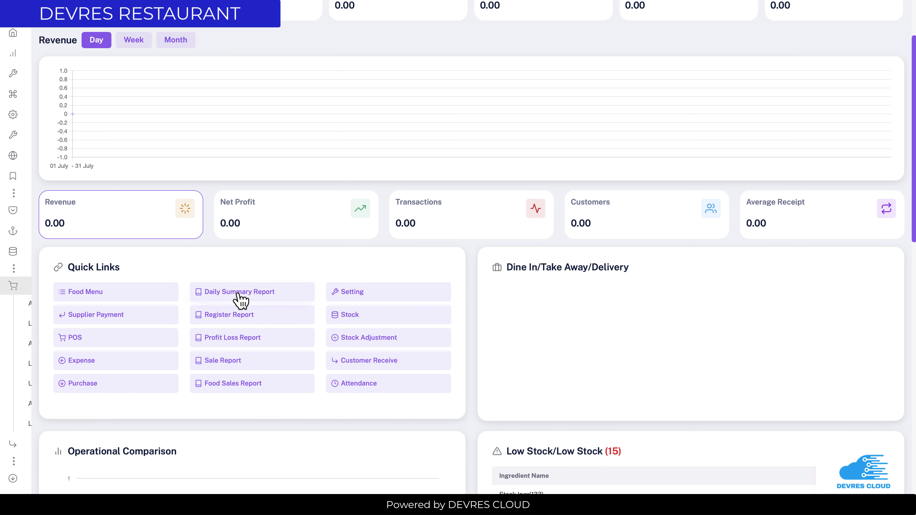
left_click(104, 320)
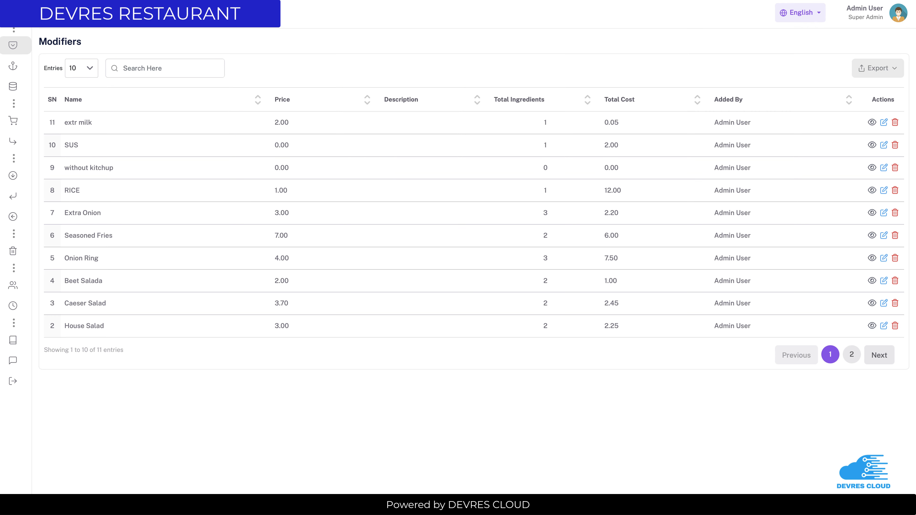
Step: Go from the Modifiers list to the Dashboard and review its quick links
mouse_move(4, 198)
scroll(54, 93, "up", 5)
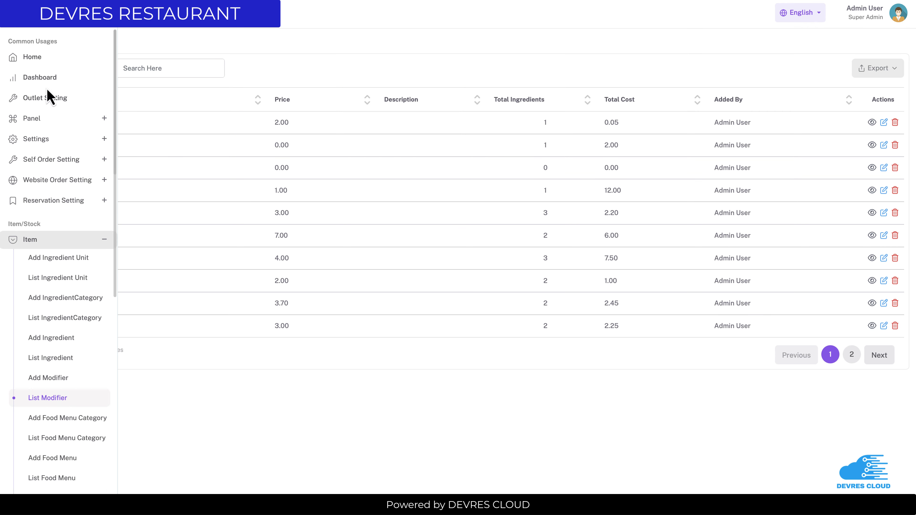
left_click(45, 82)
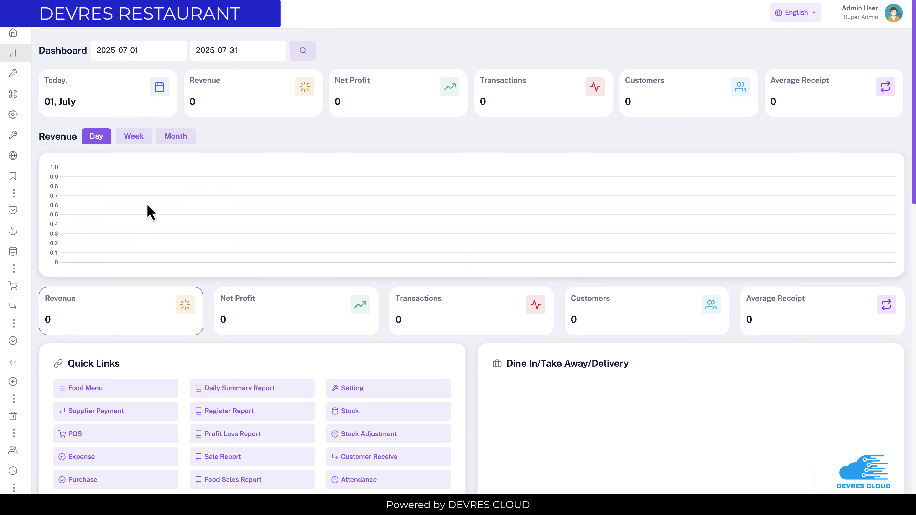
scroll(151, 212, "down", 5)
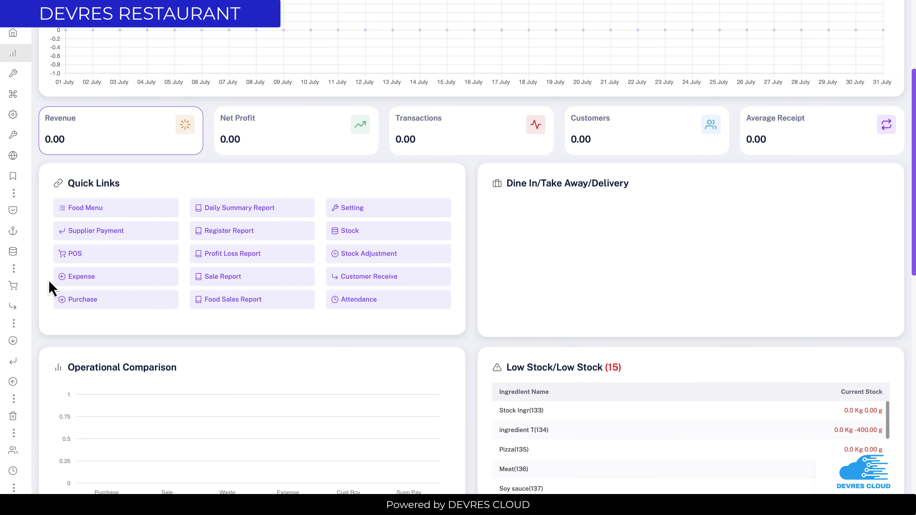
mouse_move(31, 258)
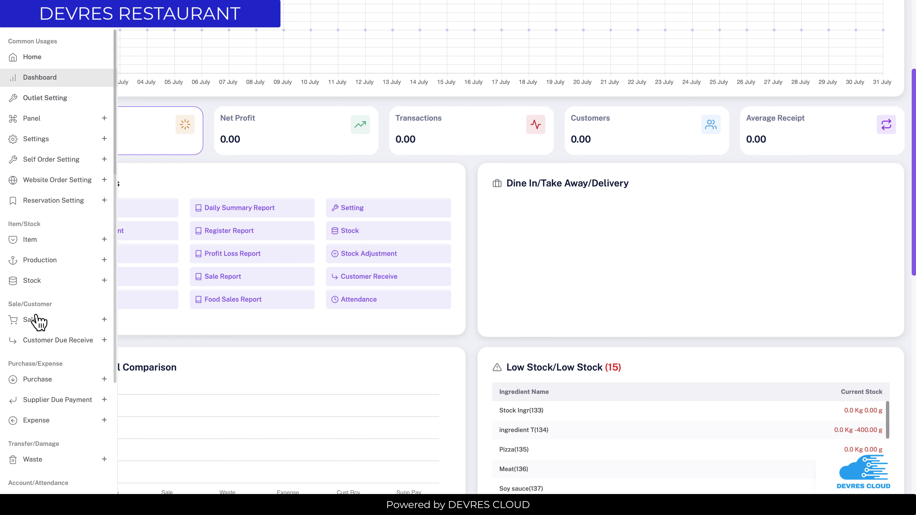
Step: Review the dashboard's low stock, top 10 items and customers, receivables, payables and monthly sale comparison sections
mouse_move(20, 319)
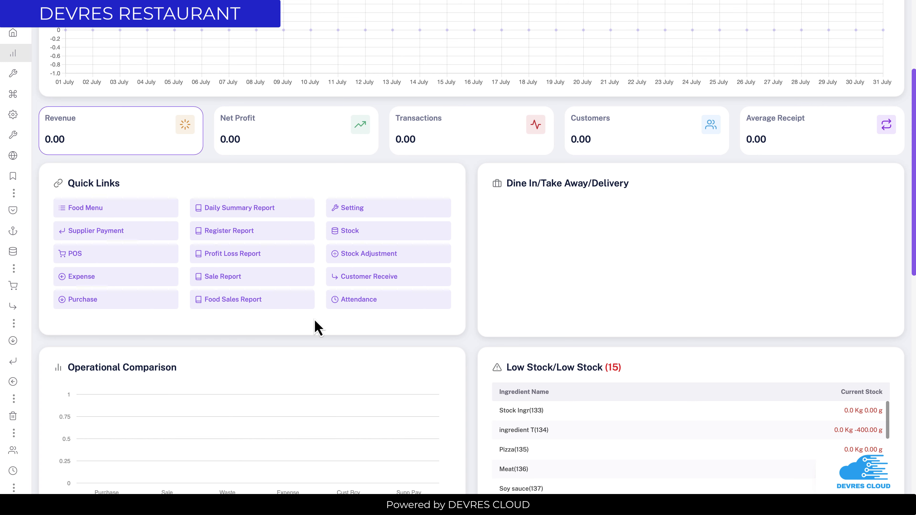
scroll(385, 361, "down", 2)
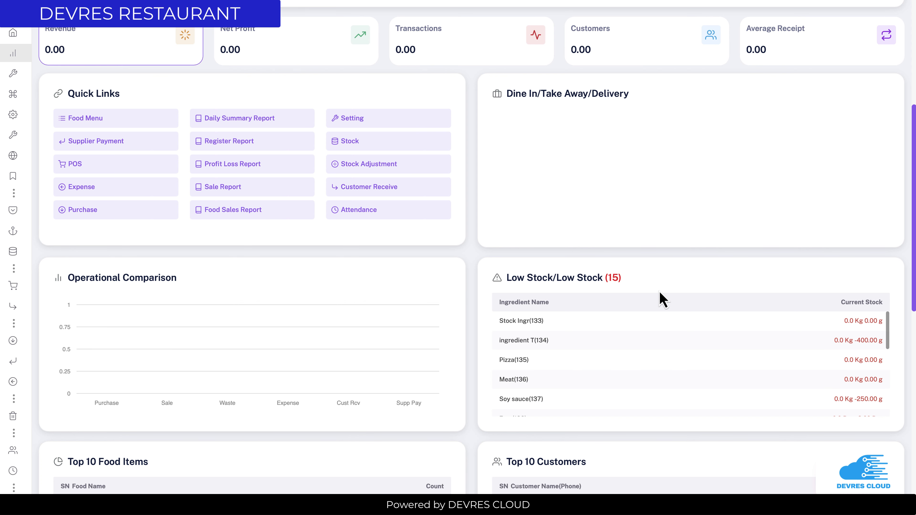
scroll(660, 300, "down", 4)
scroll(217, 310, "down", 1)
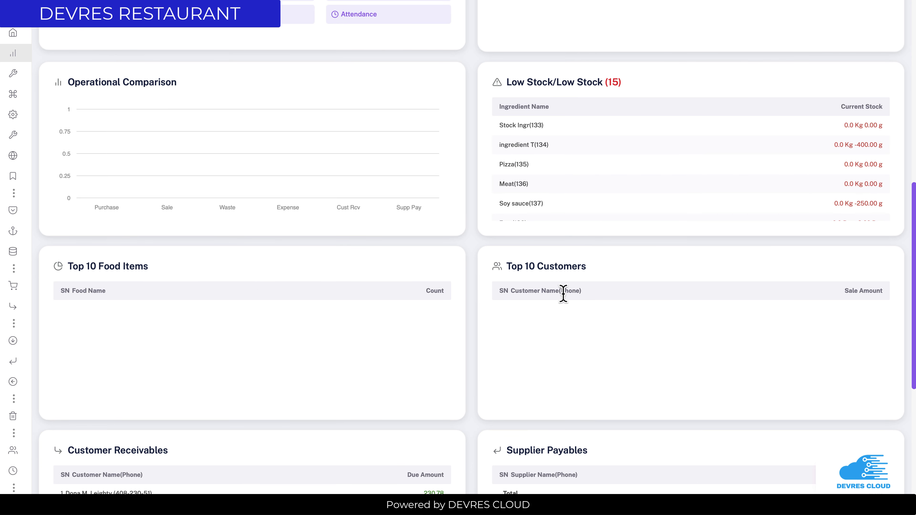
scroll(564, 303, "down", 2)
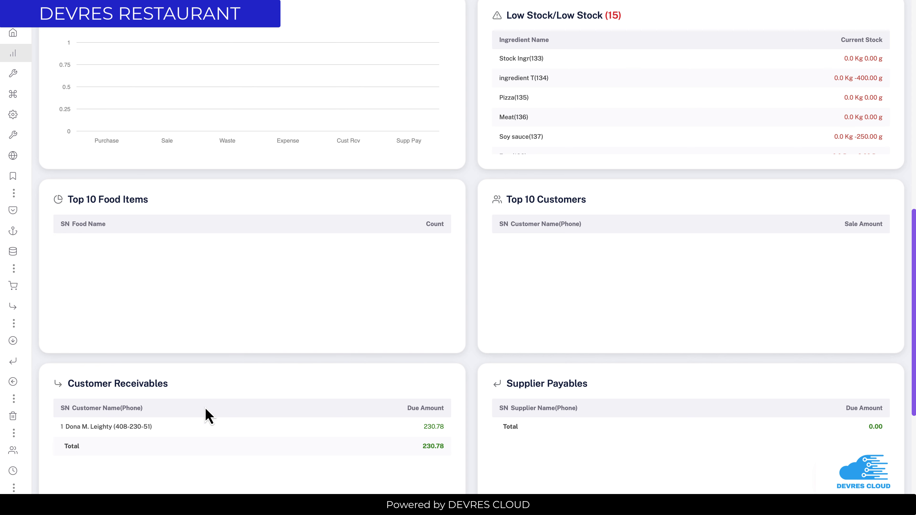
scroll(209, 417, "down", 1)
scroll(198, 403, "down", 5)
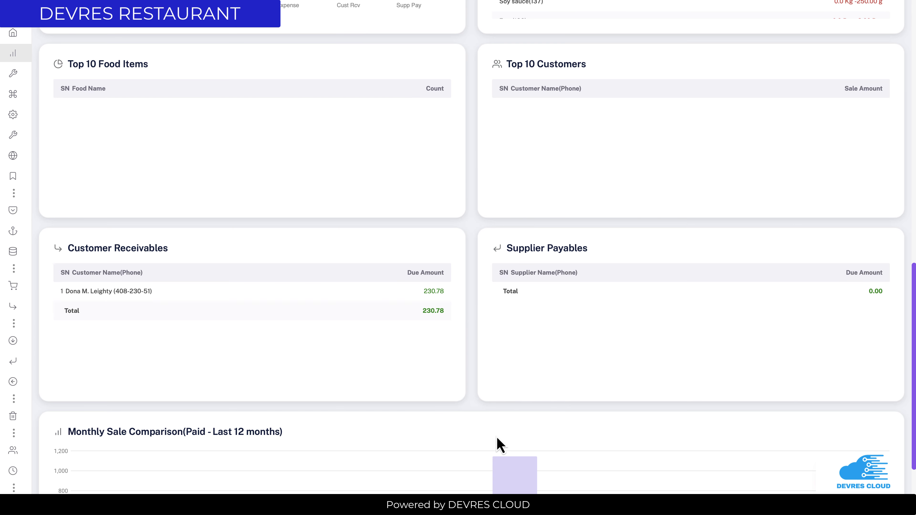
Step: Open the list of customer due receives
mouse_move(9, 237)
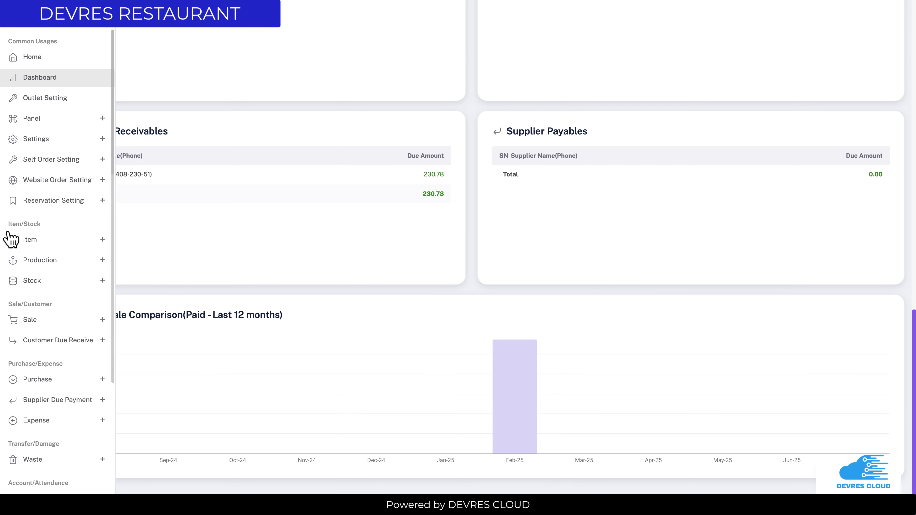
left_click(71, 345)
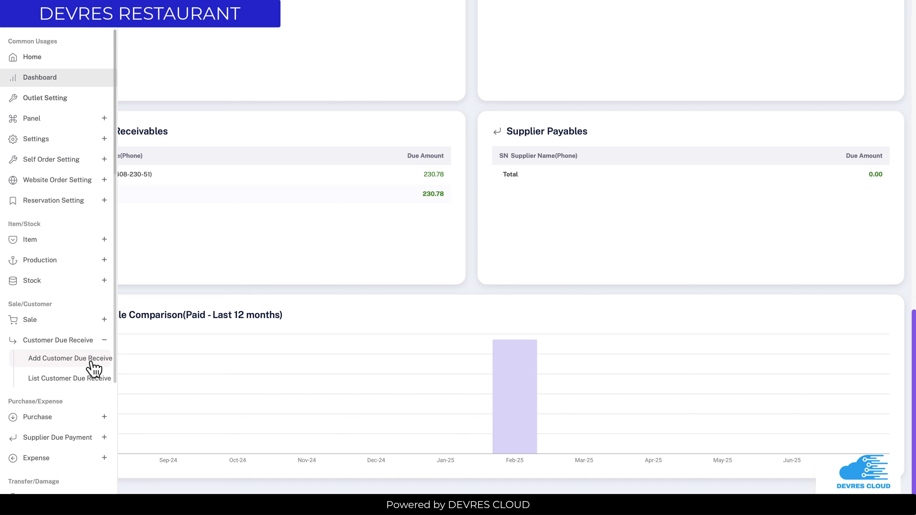
left_click(95, 385)
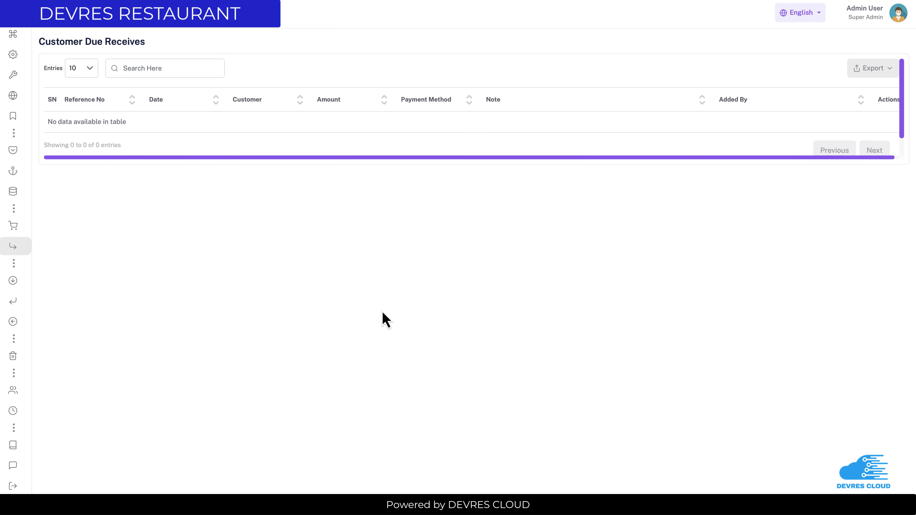
Step: View the Add Supplier form and open the list of suppliers
mouse_move(6, 247)
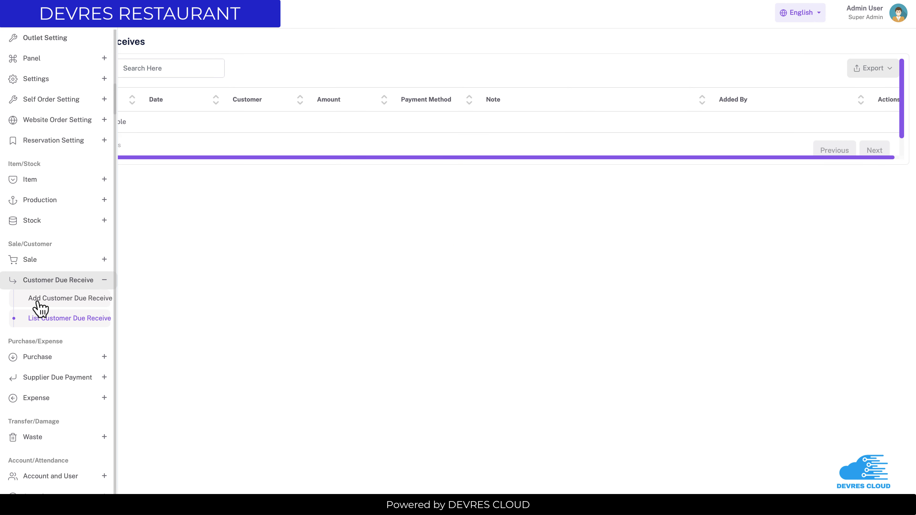
left_click(77, 360)
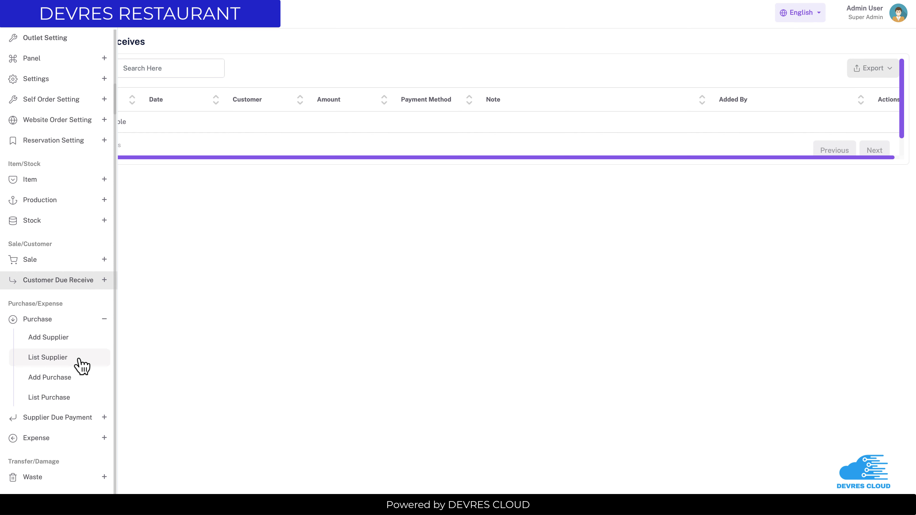
left_click(62, 340)
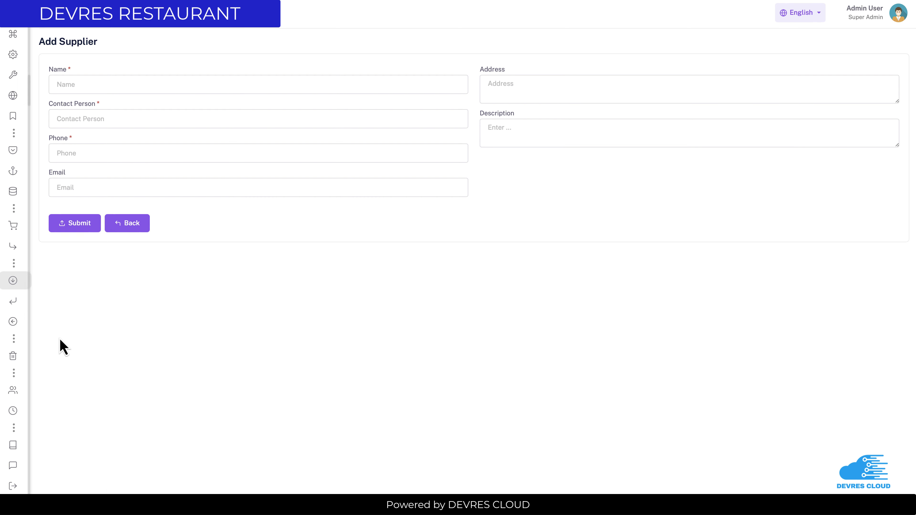
mouse_move(36, 319)
left_click(58, 358)
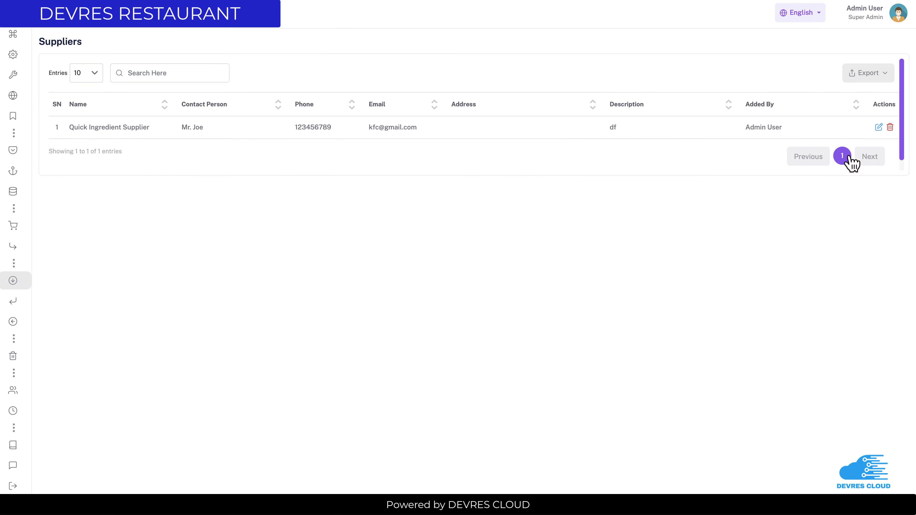
Step: Inspect the ingredient and supplier choices in the Add Purchase form, and open the list of purchases
mouse_move(45, 348)
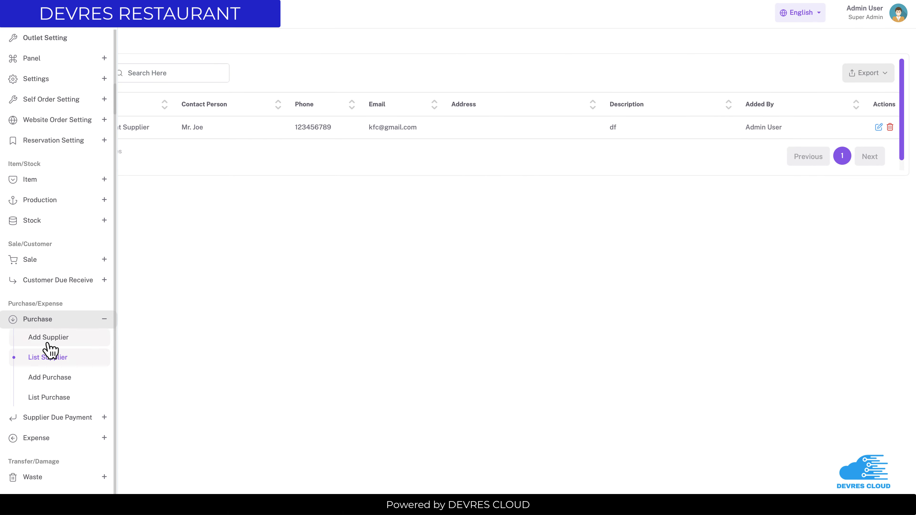
left_click(61, 384)
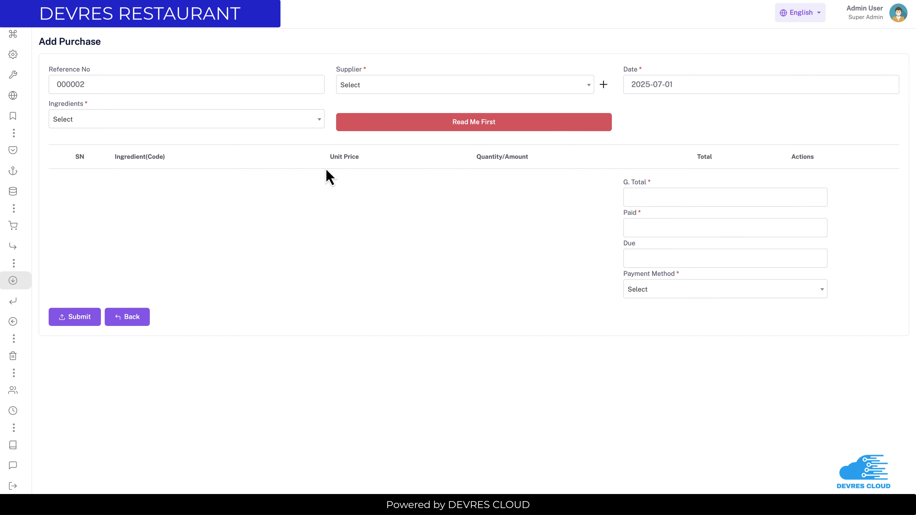
left_click(123, 121)
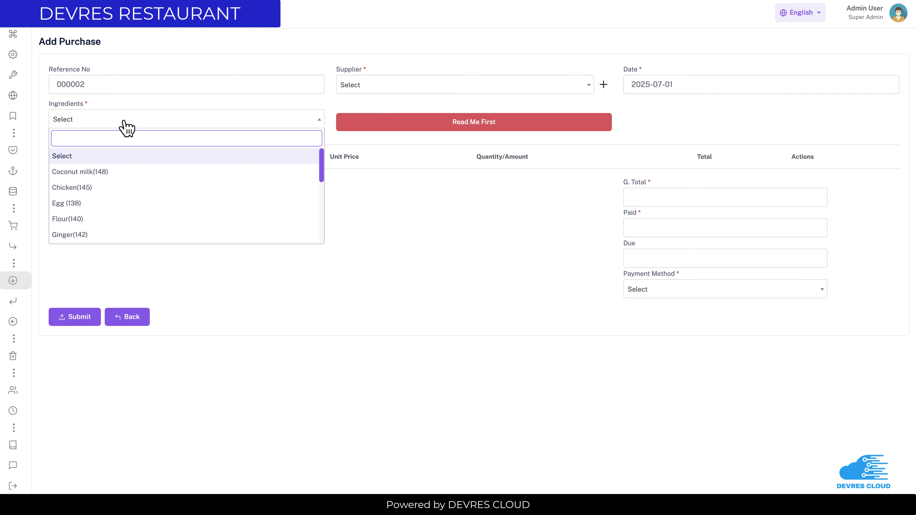
left_click(407, 91)
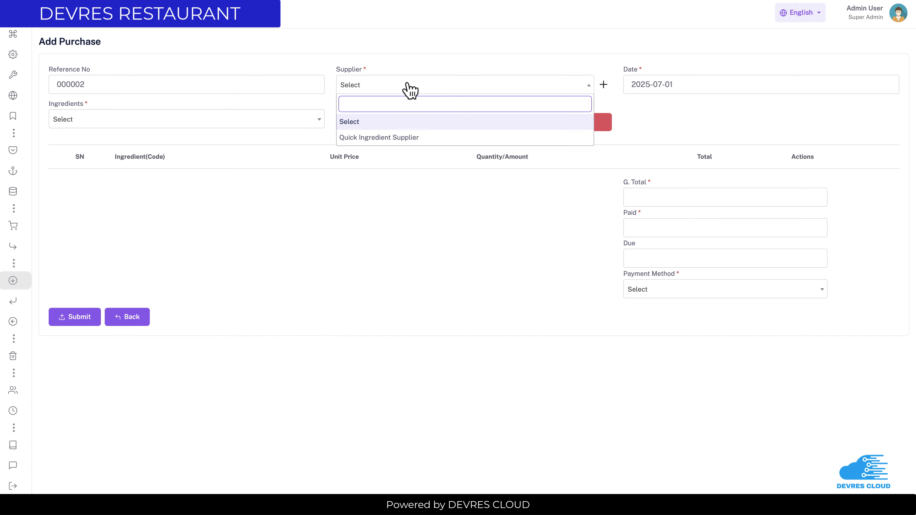
left_click(311, 227)
mouse_move(29, 341)
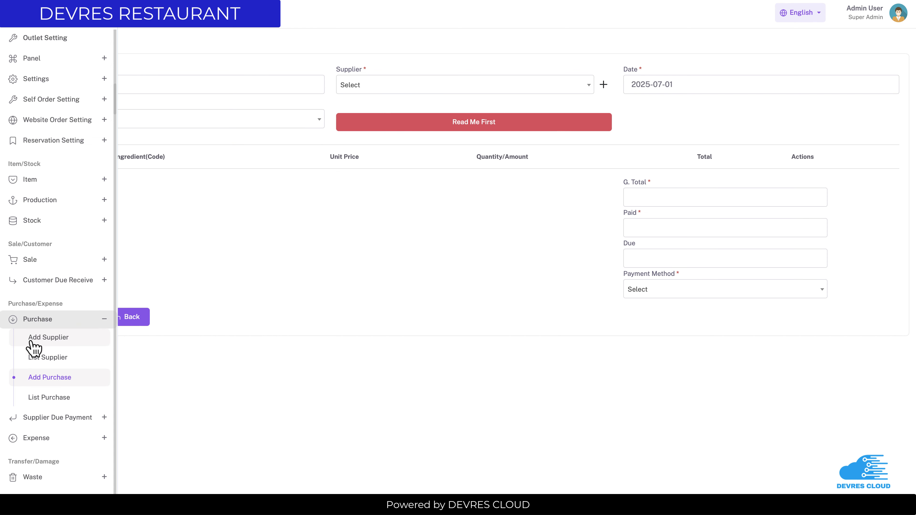
left_click(58, 399)
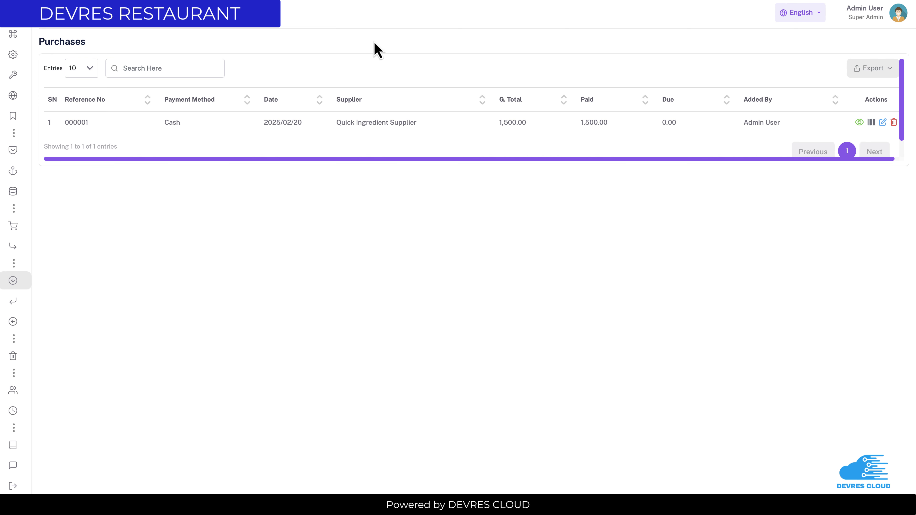
Step: View the Add Supplier Due Payment form and open the list of supplier due payments
mouse_move(3, 303)
left_click(55, 414)
left_click(62, 356)
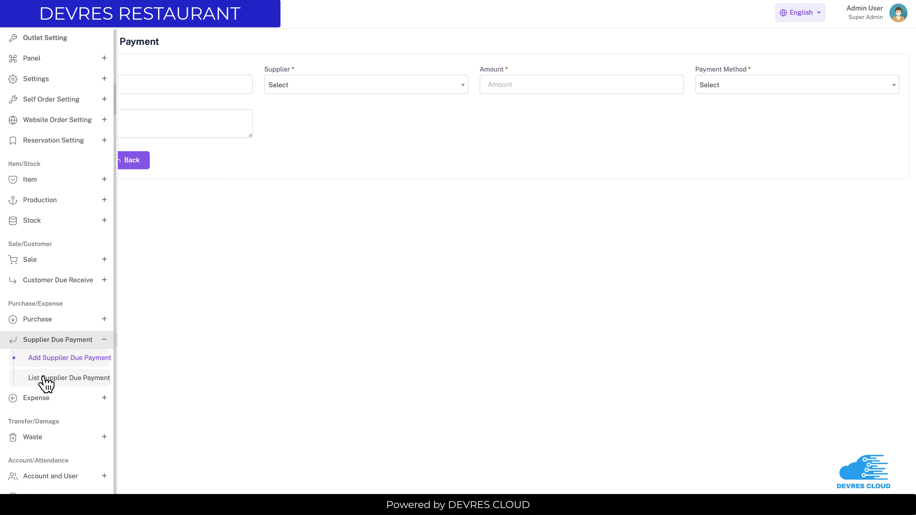
left_click(45, 379)
Step: View the Add Expense Item form and open the list of expense items
mouse_move(25, 352)
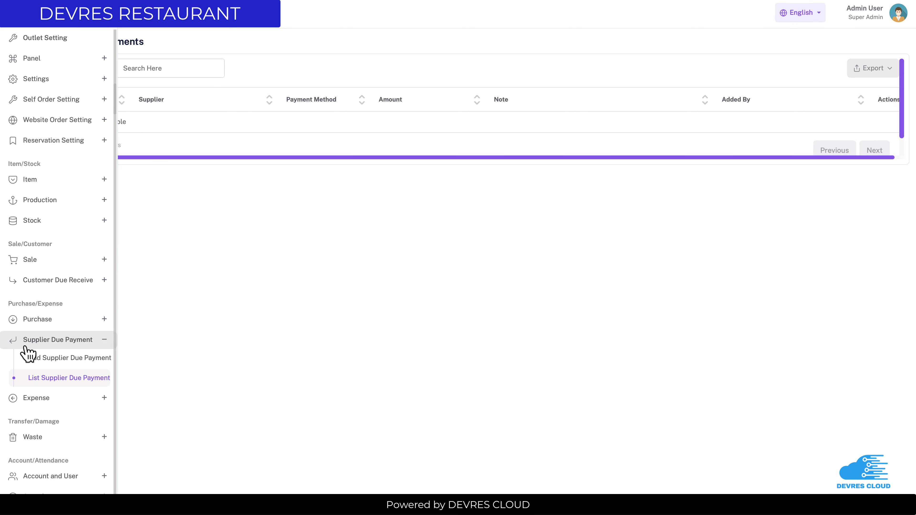
scroll(36, 353, "down", 3)
left_click(60, 316)
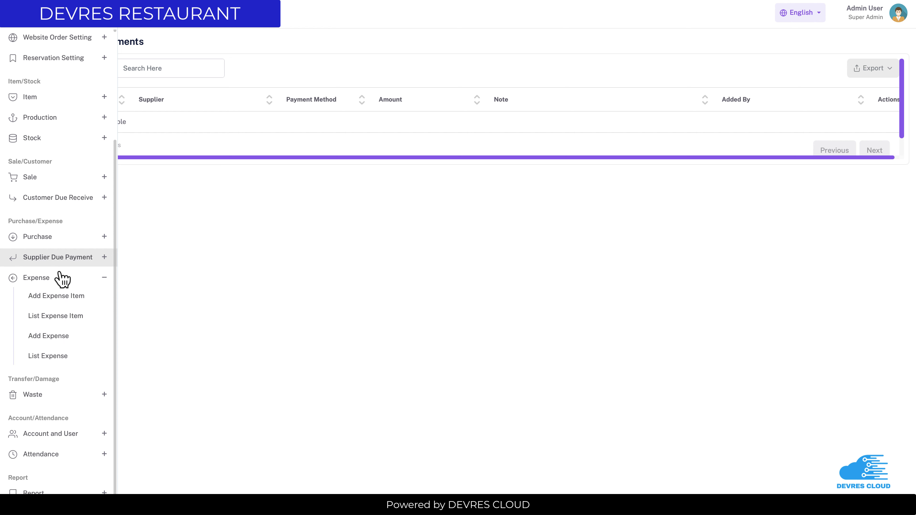
left_click(79, 298)
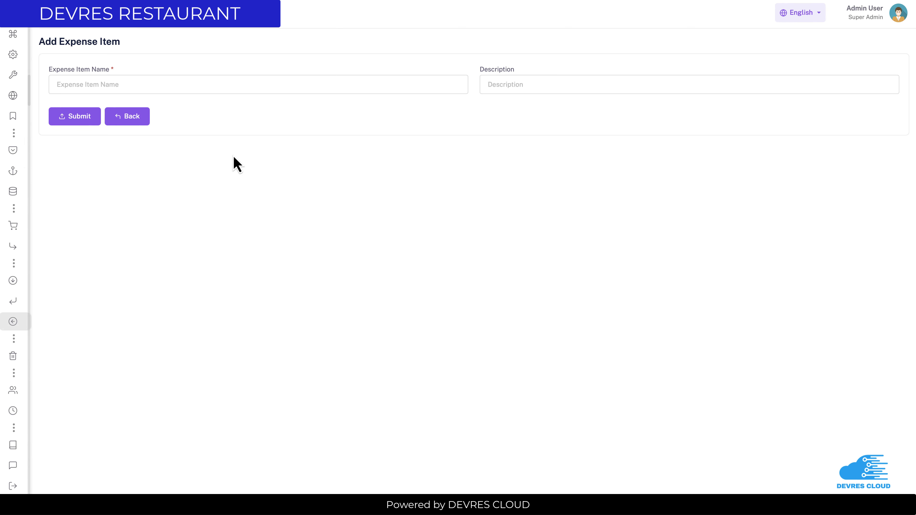
left_click(56, 398)
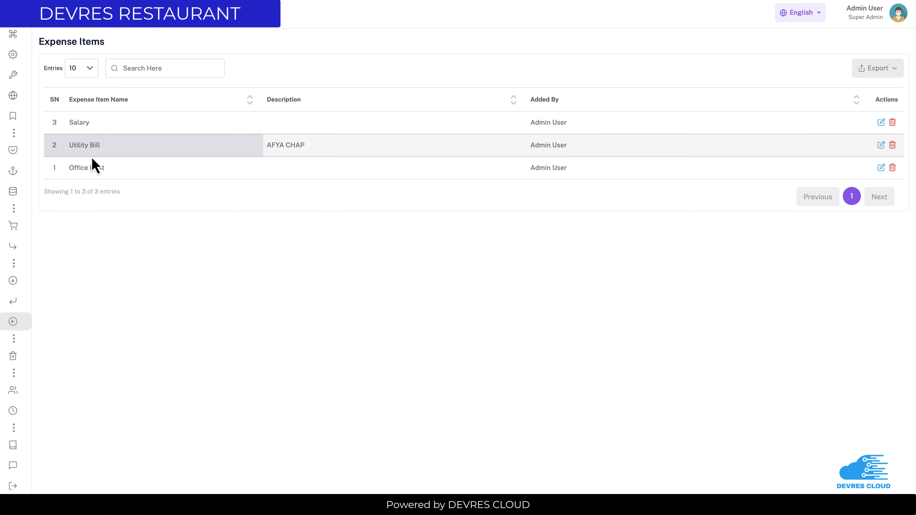
Step: Open the Add Expense form and choose Cash as the payment method and Salary as the category
mouse_move(43, 407)
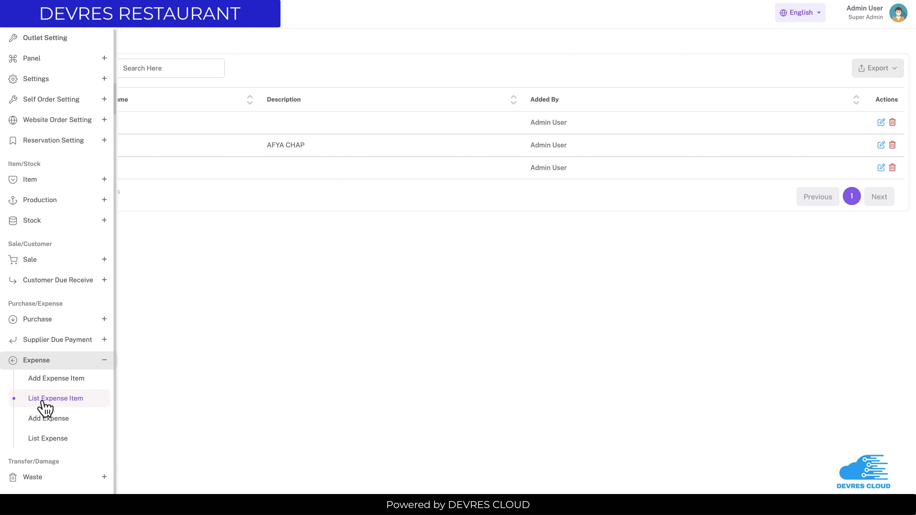
left_click(59, 425)
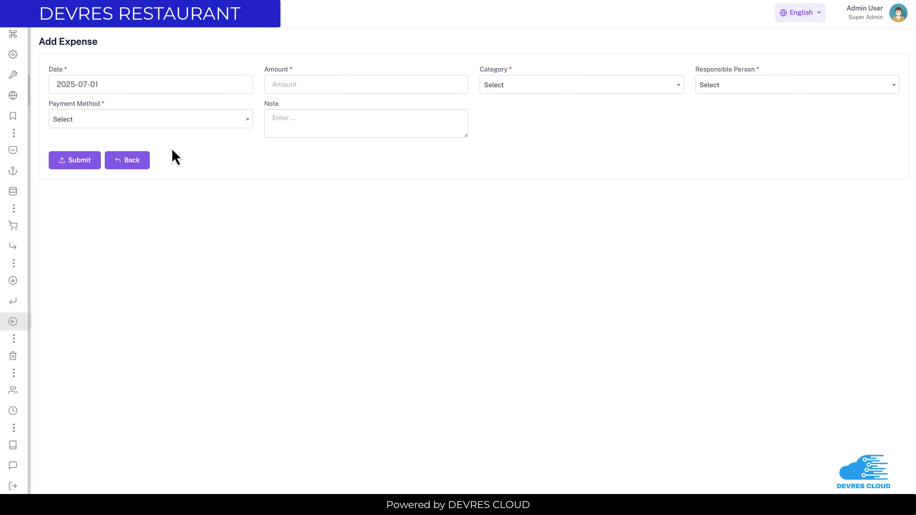
left_click(124, 125)
left_click(97, 172)
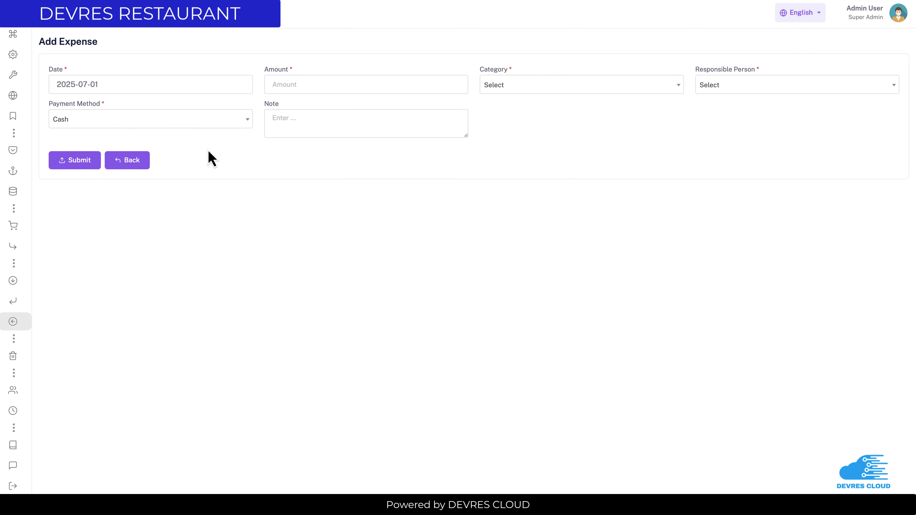
left_click(136, 124)
left_click(414, 173)
left_click(521, 85)
left_click(514, 139)
left_click(308, 87)
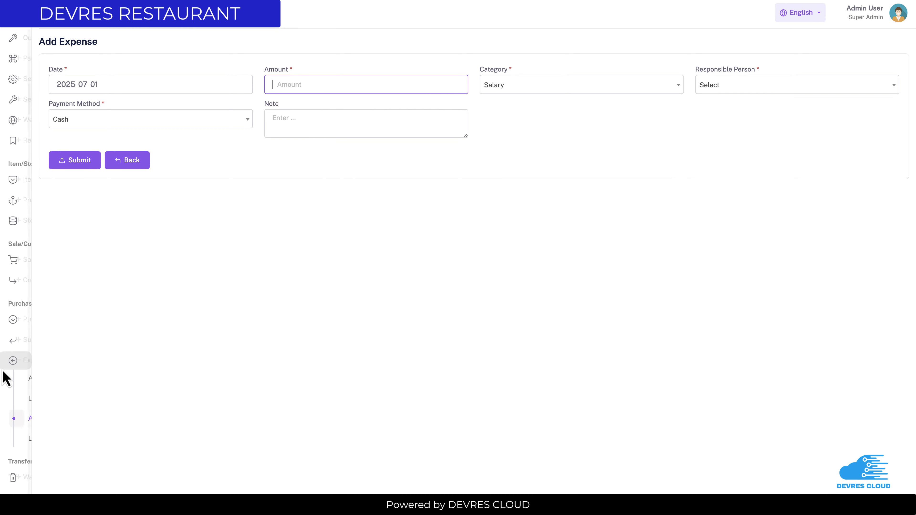
Step: Inspect the available payment methods in the Add Expense form
mouse_move(13, 343)
scroll(41, 370, "down", 1)
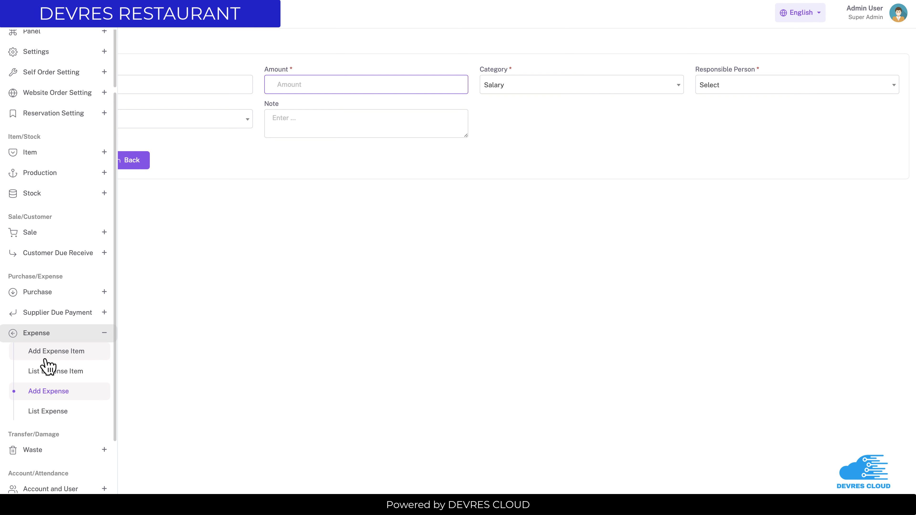
left_click(109, 124)
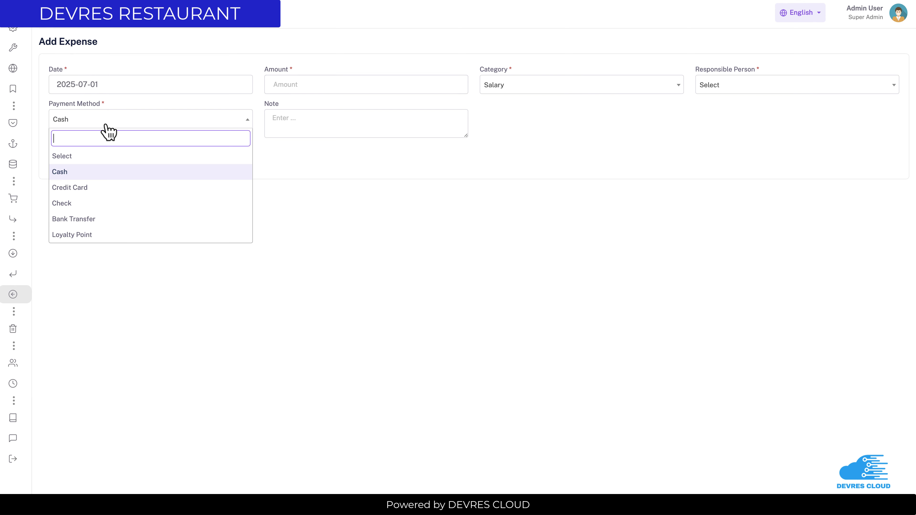
left_click(337, 247)
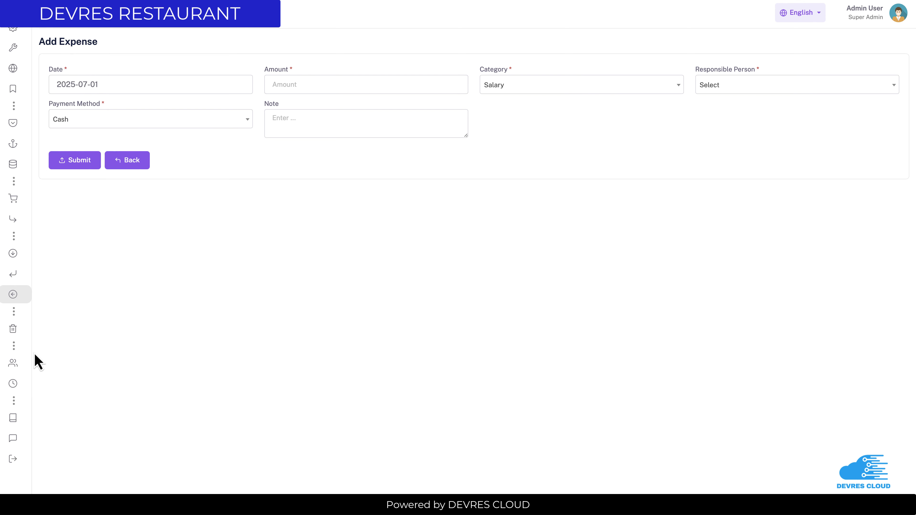
Step: Open the Add Waste form and add Chicken (145) as the wasted ingredient
mouse_move(3, 343)
scroll(11, 346, "down", 3)
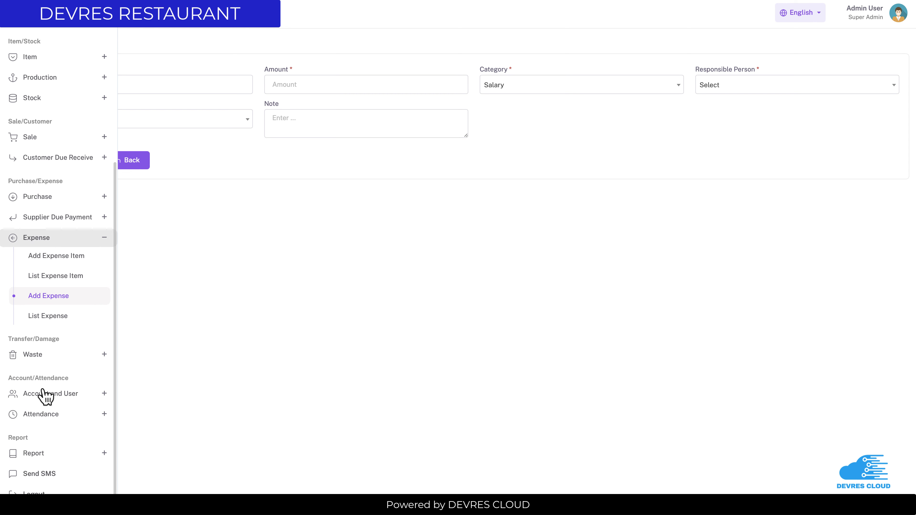
left_click(38, 357)
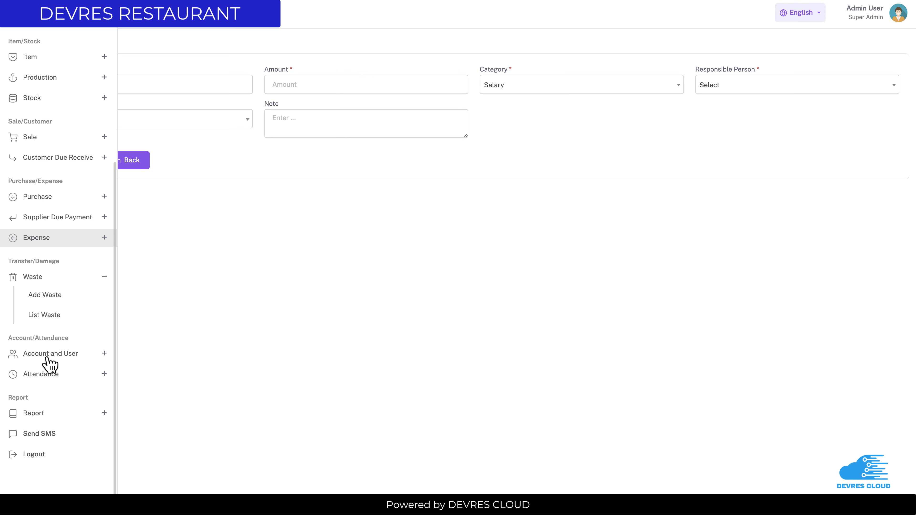
left_click(56, 298)
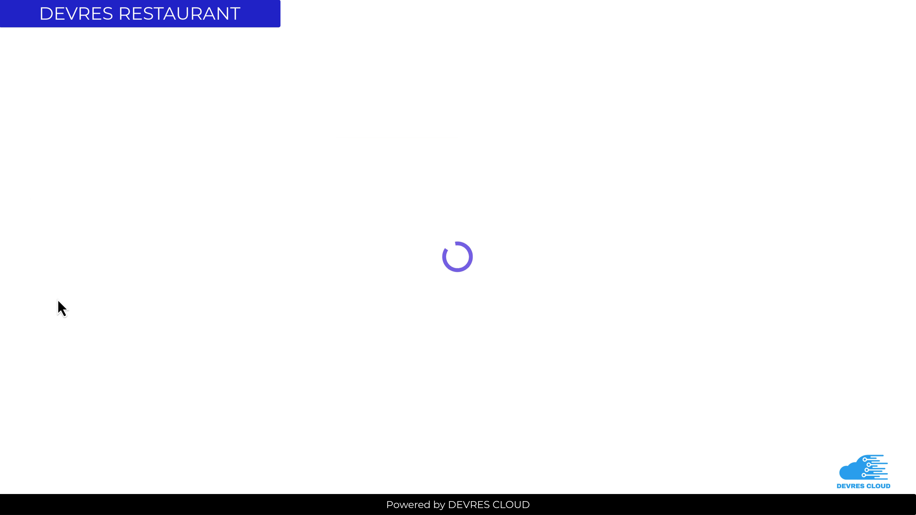
left_click(135, 121)
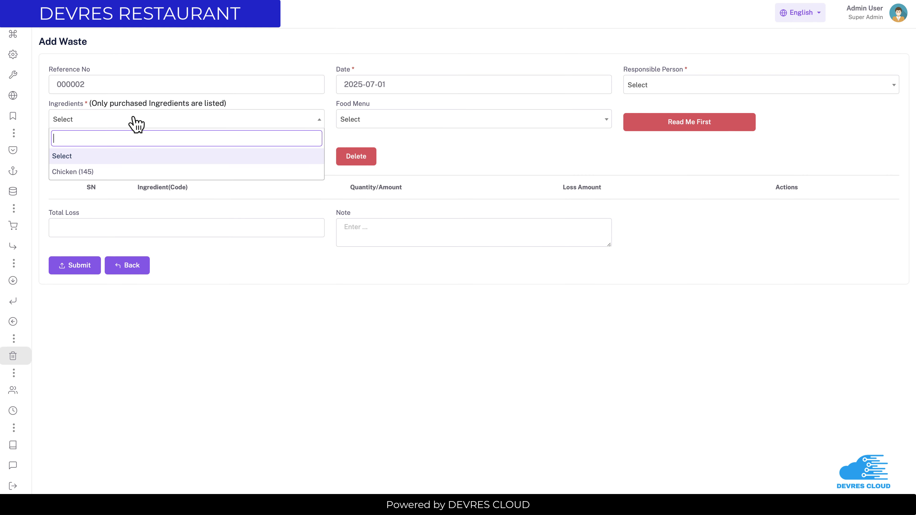
left_click(103, 173)
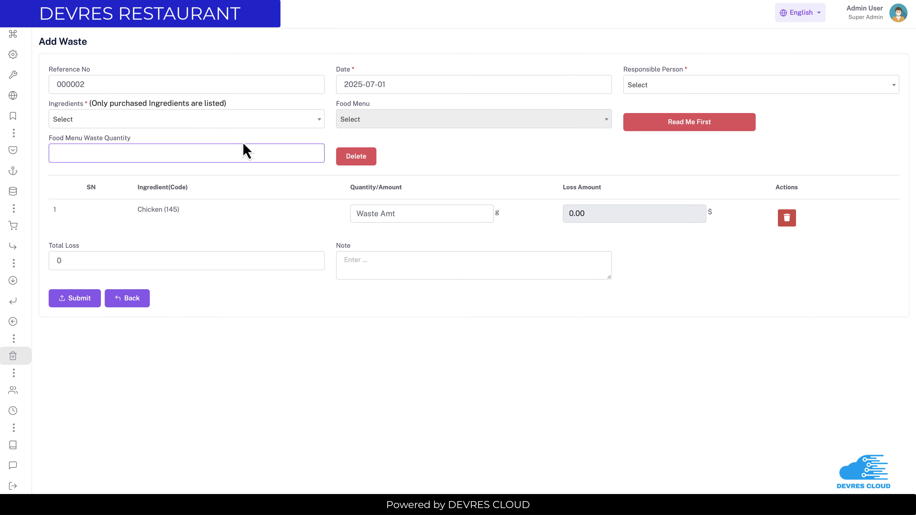
Step: Review the responsible person choices for the waste entry, try cashier, and settle on Chef User
left_click(664, 91)
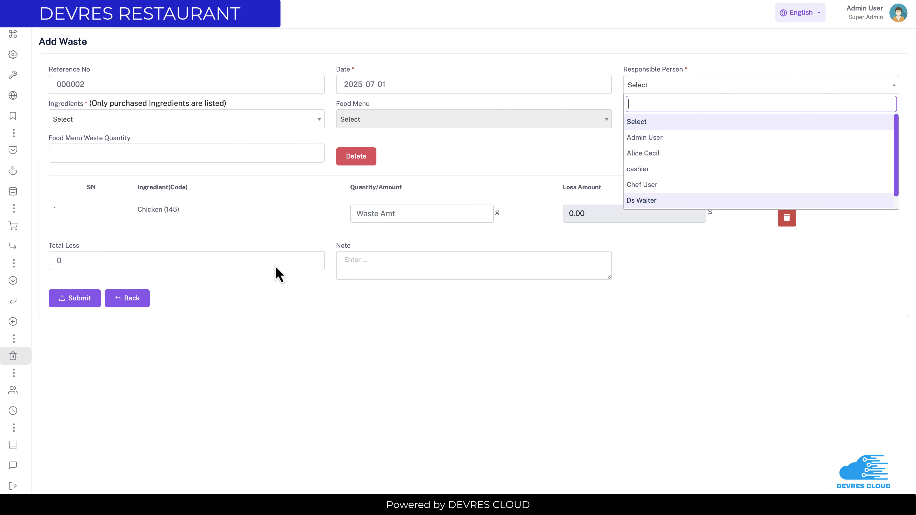
left_click(258, 248)
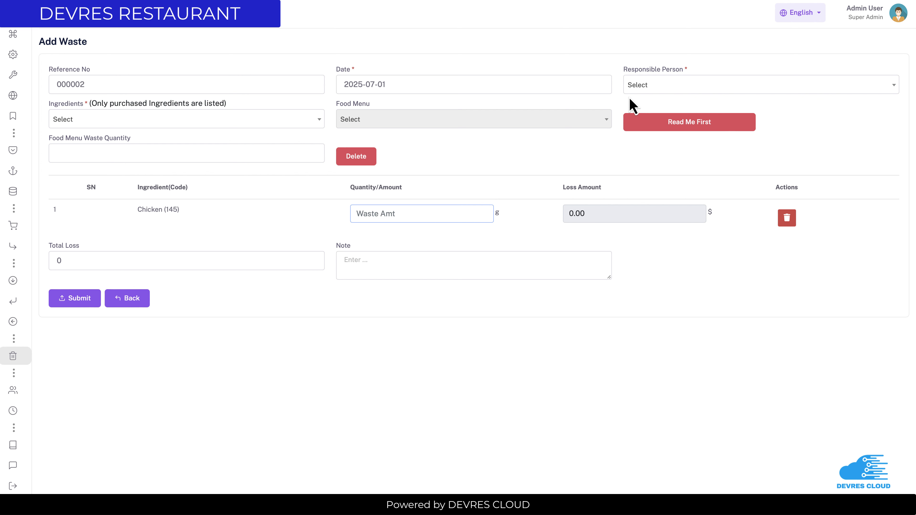
left_click(646, 89)
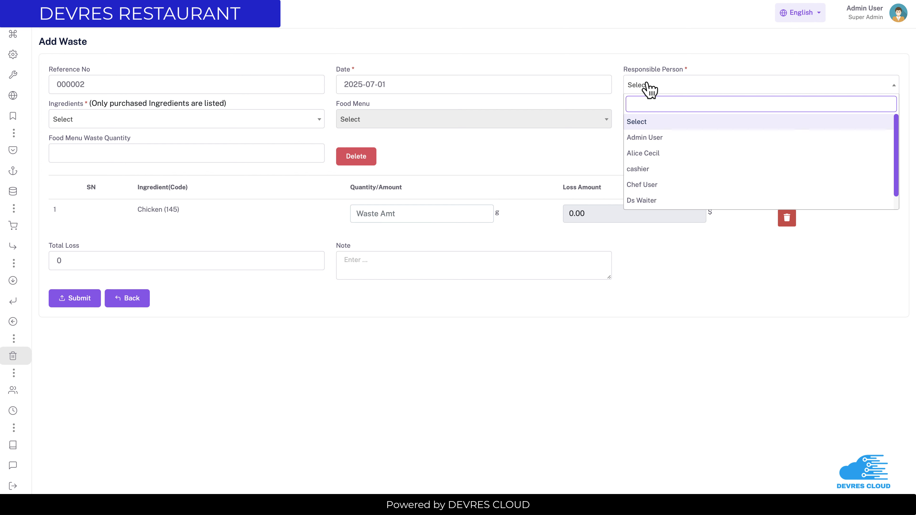
left_click(656, 169)
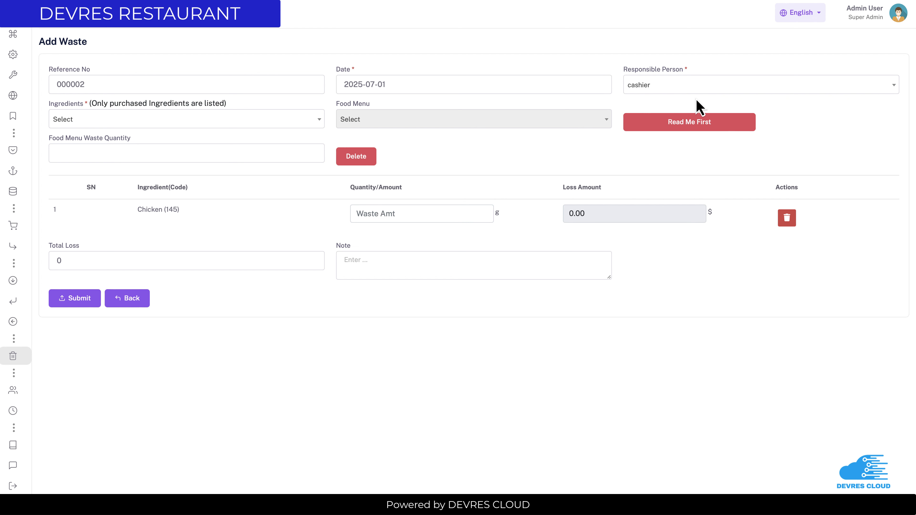
left_click(678, 86)
left_click(645, 185)
Step: View the list of wastes and open the list of user roles
mouse_move(10, 380)
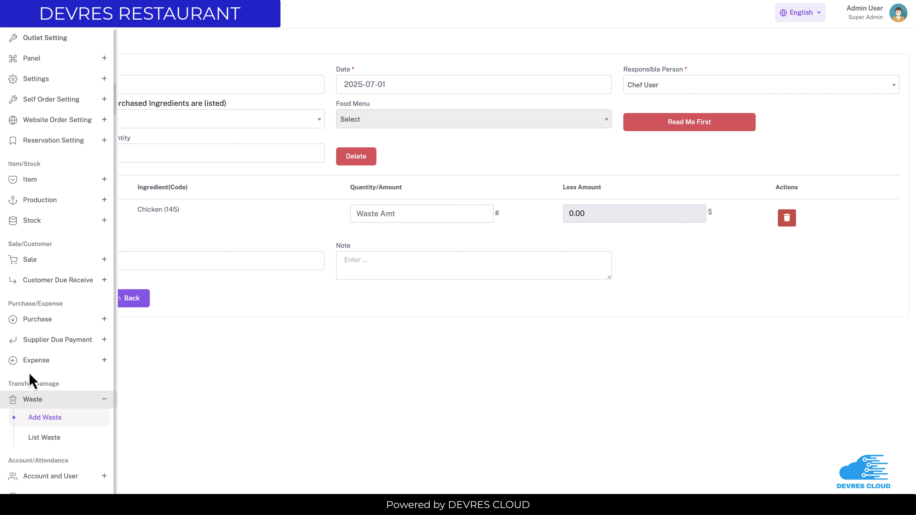
left_click(68, 441)
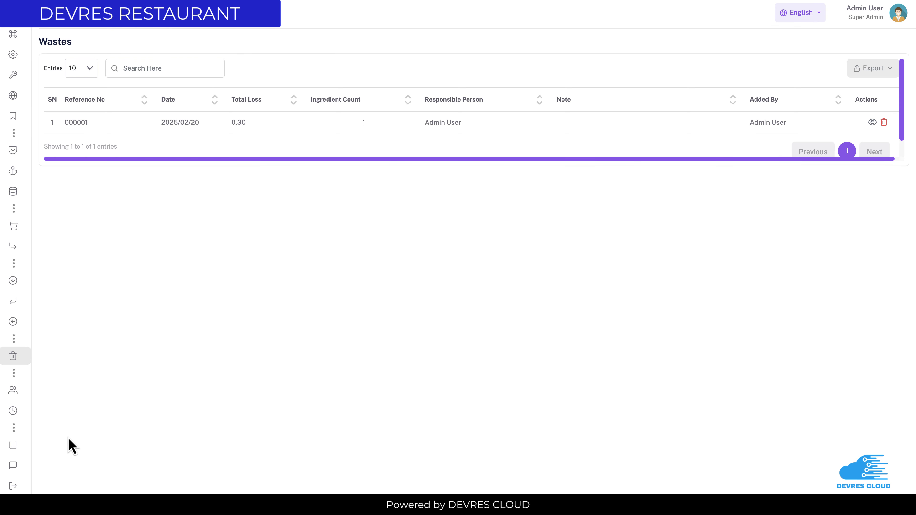
mouse_move(29, 379)
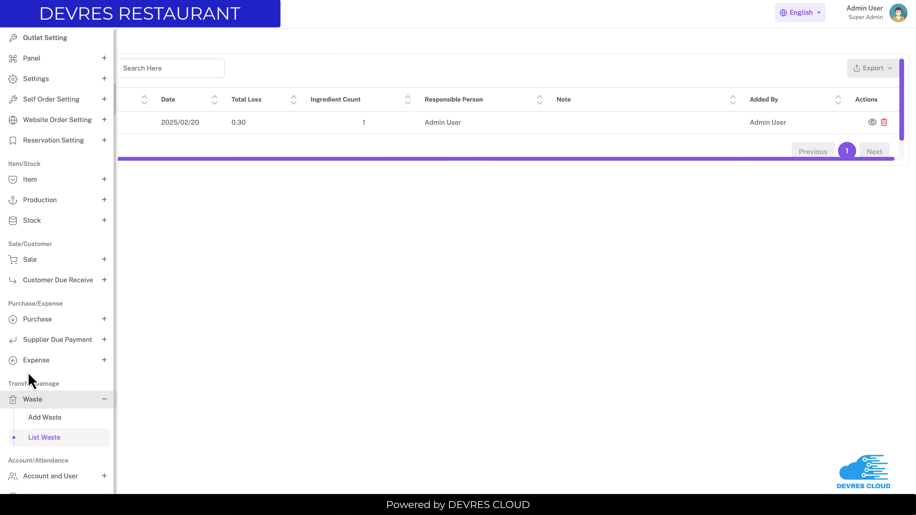
scroll(28, 382, "down", 2)
left_click(107, 319)
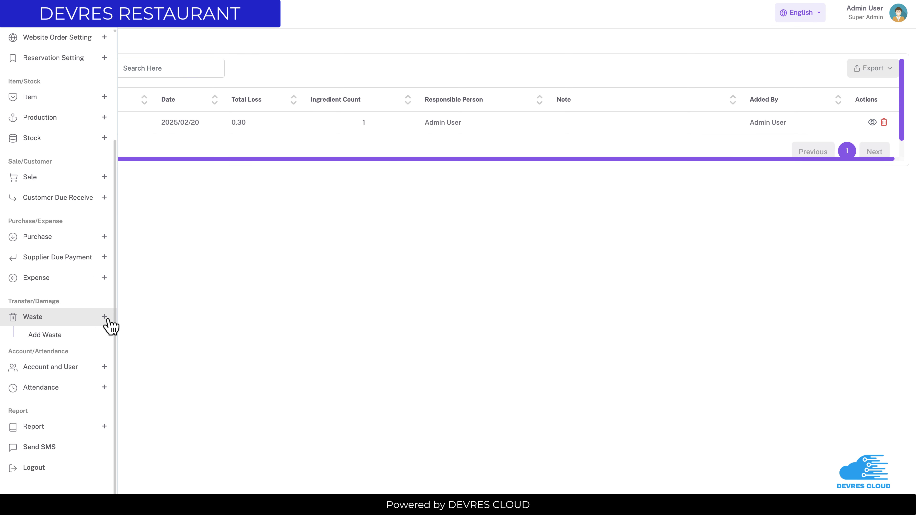
left_click(97, 355)
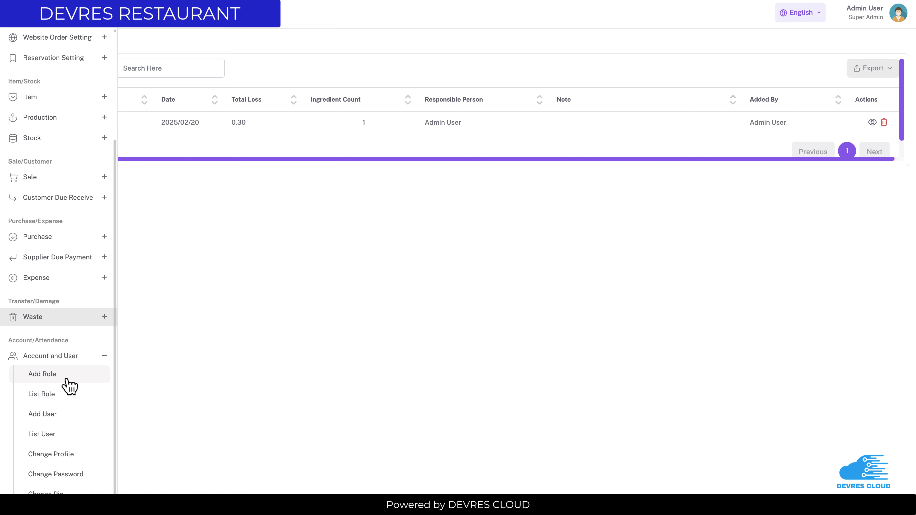
left_click(57, 396)
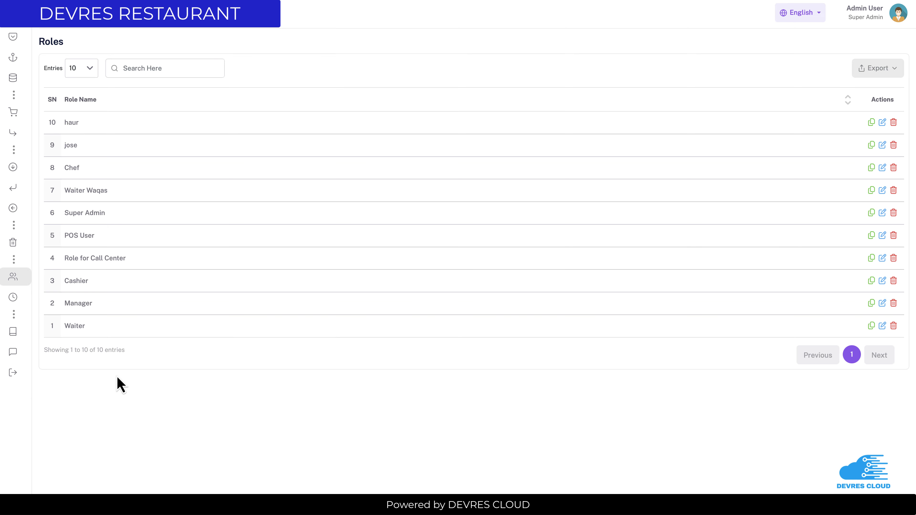
Step: Open the Add Role form and look through its menu access permissions, including the Report section
mouse_move(28, 370)
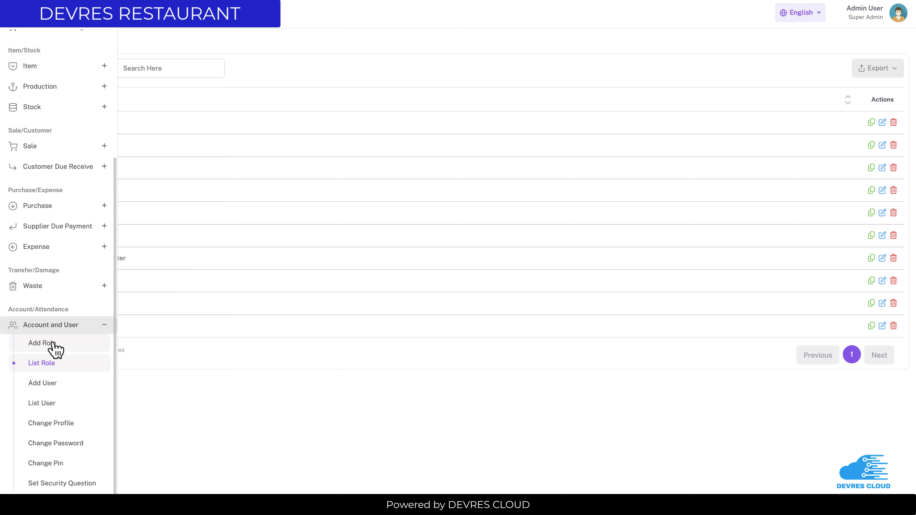
left_click(44, 349)
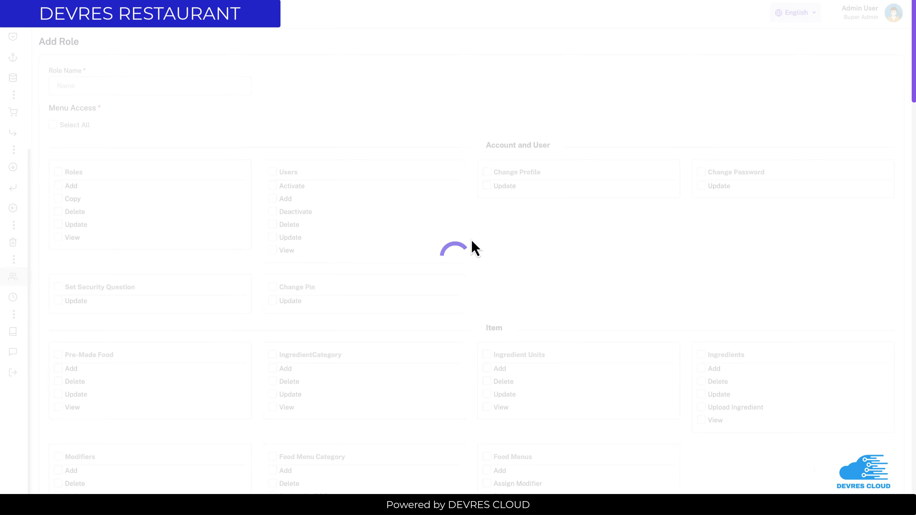
scroll(685, 215, "down", 15)
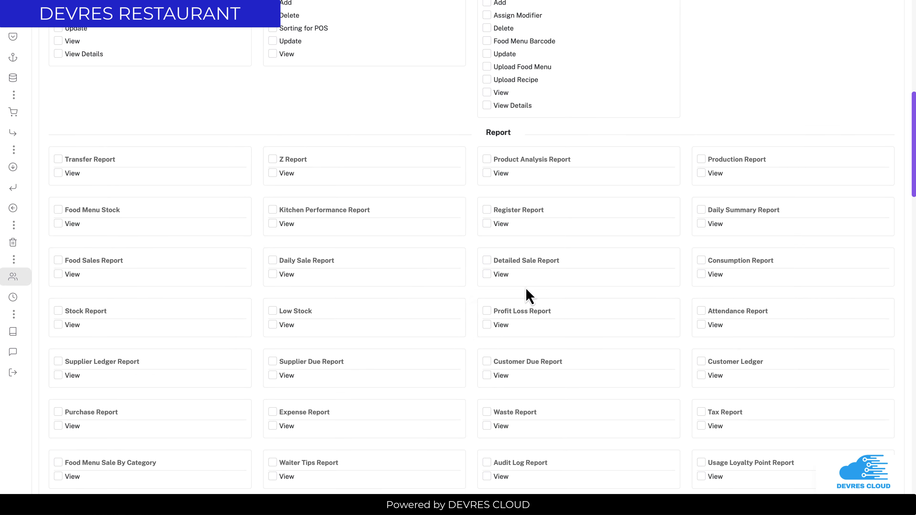
scroll(415, 340, "down", 5)
scroll(395, 337, "up", 20)
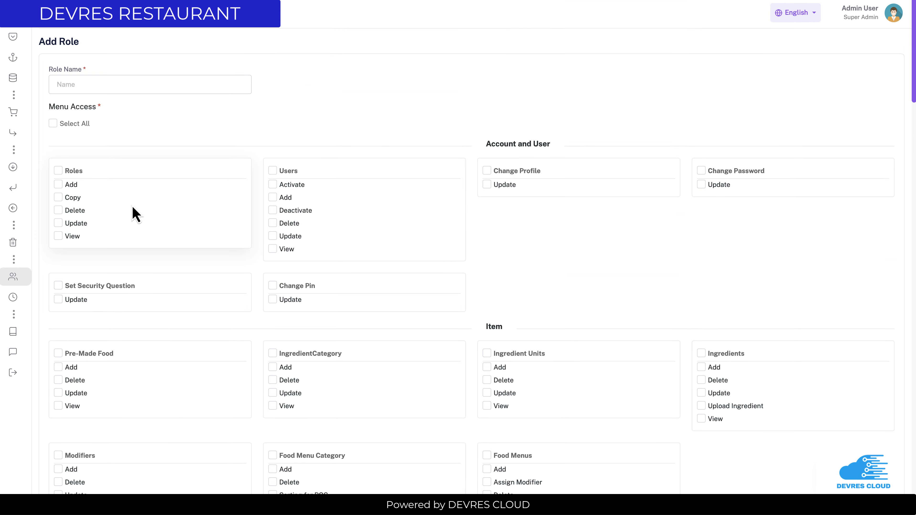
Step: Grant the new role the Add permission for Roles and all permissions for Users and Ingredient Units
left_click(58, 184)
left_click(272, 211)
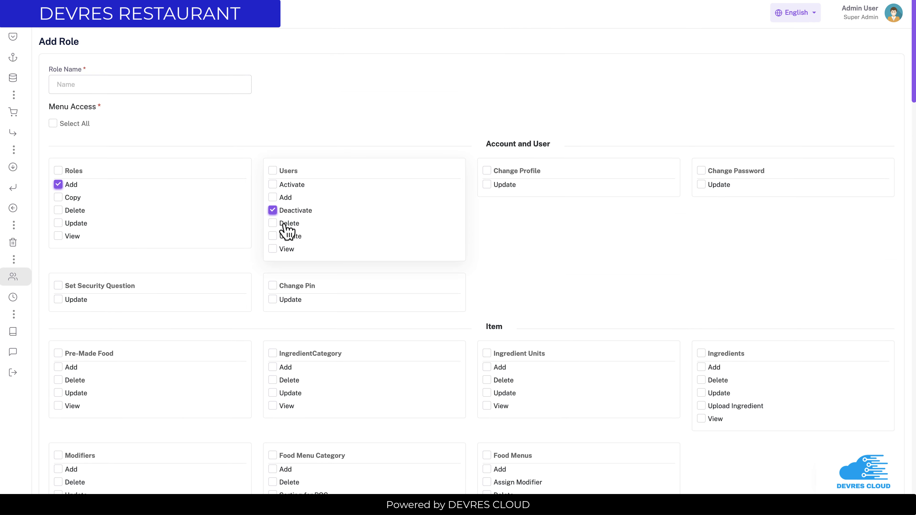
left_click(486, 353)
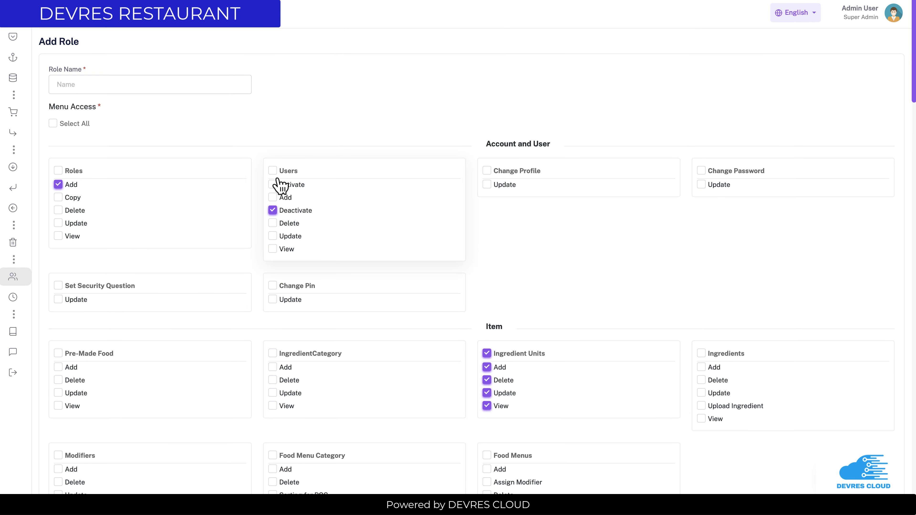
left_click(273, 172)
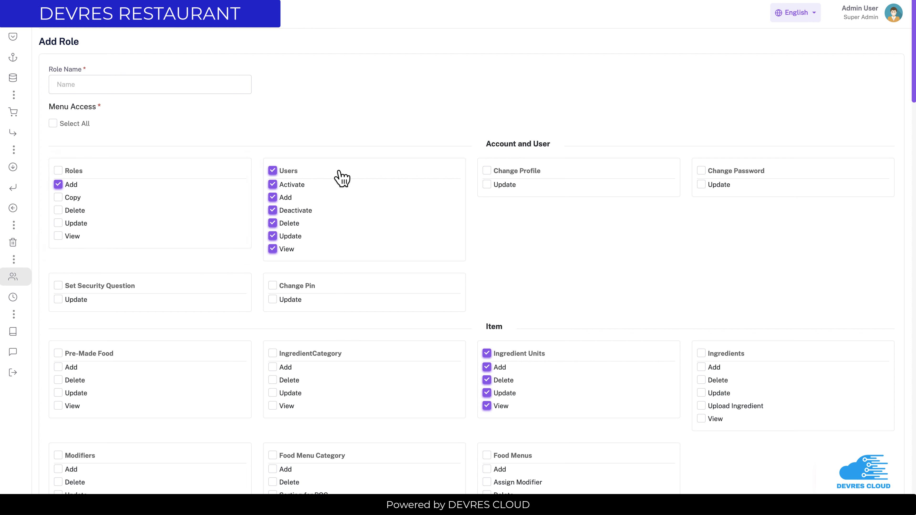
Step: Clear the new role's Roles and Users permissions and grant all IngredientCategory permissions
left_click(58, 171)
left_click(59, 171)
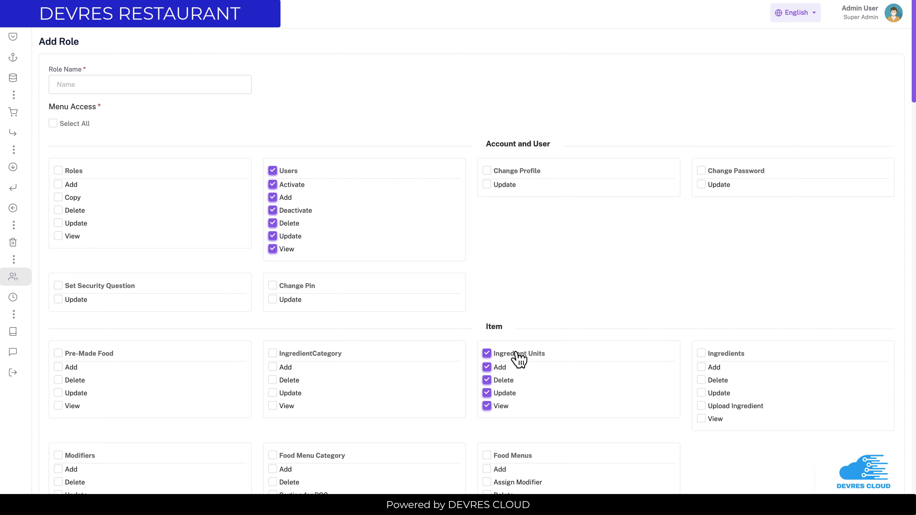
scroll(379, 361, "down", 1)
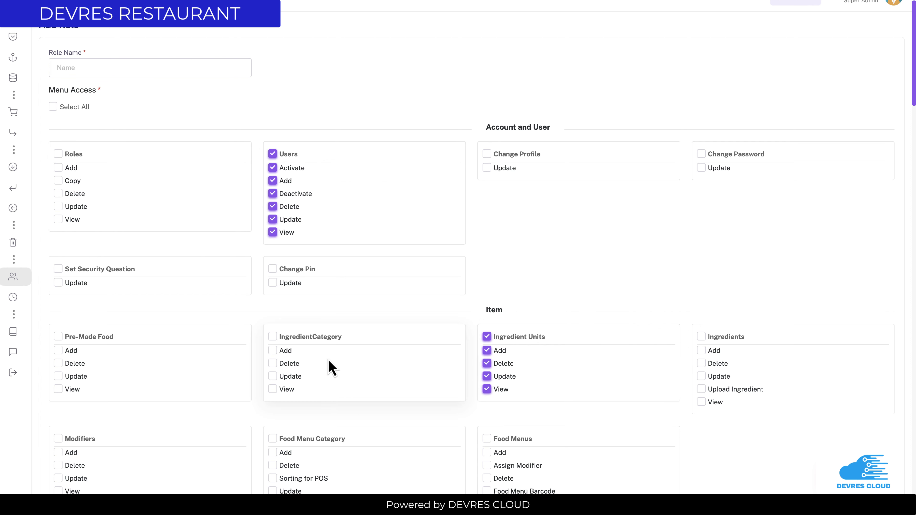
left_click(274, 337)
left_click(274, 154)
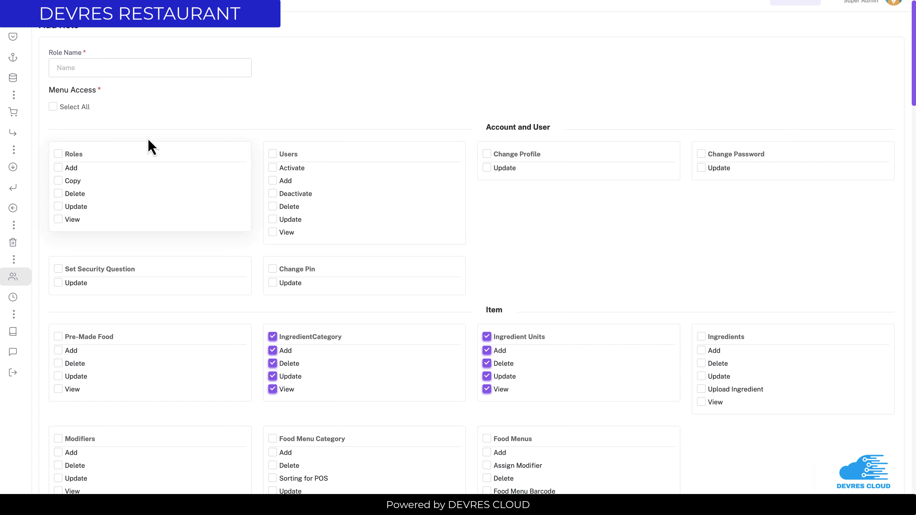
Step: Inspect the designation choices in the Add User form, and open the list of users
mouse_move(39, 346)
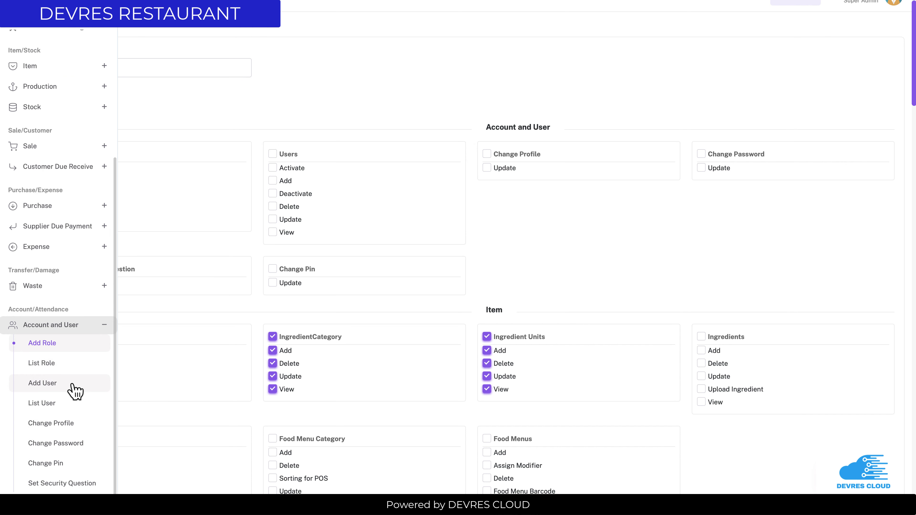
left_click(72, 386)
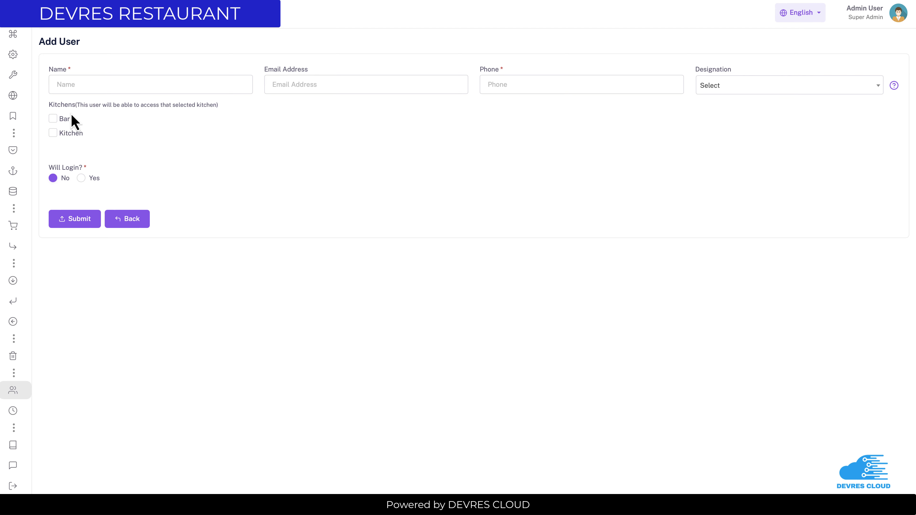
left_click(717, 89)
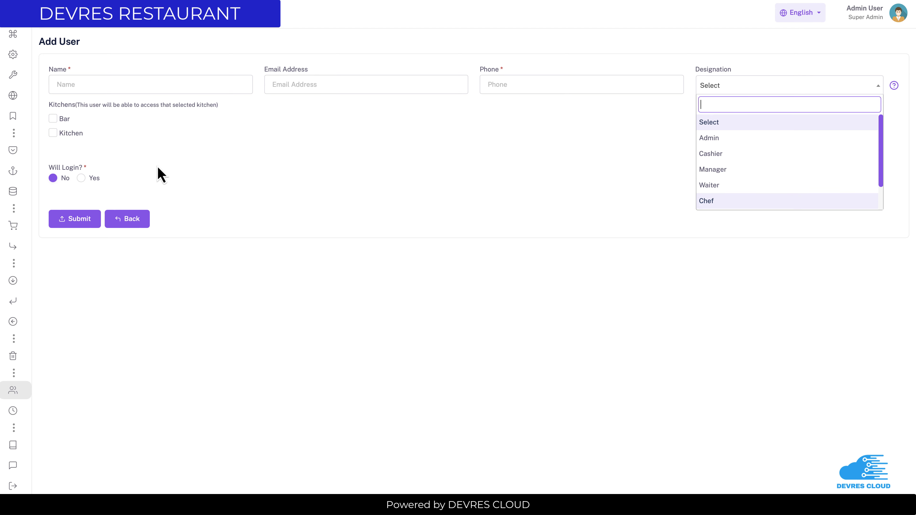
mouse_move(13, 36)
scroll(61, 440, "down", 5)
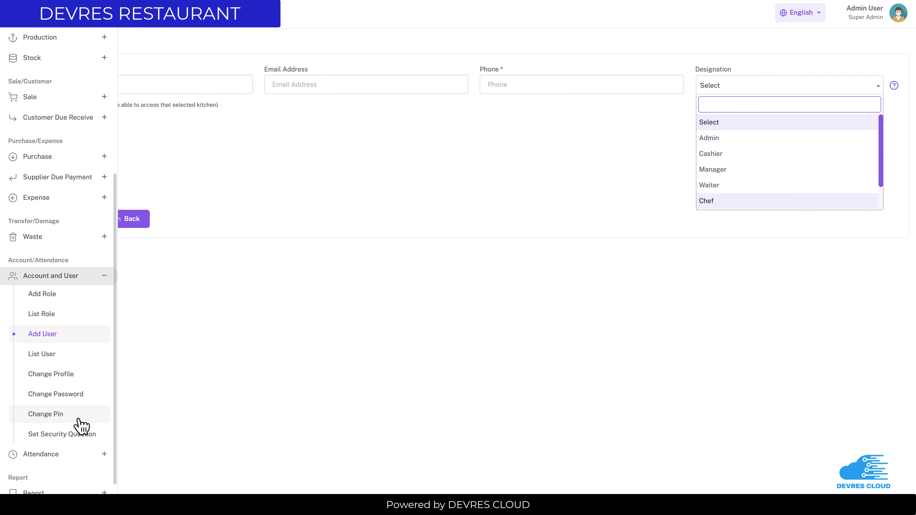
scroll(85, 362, "down", 1)
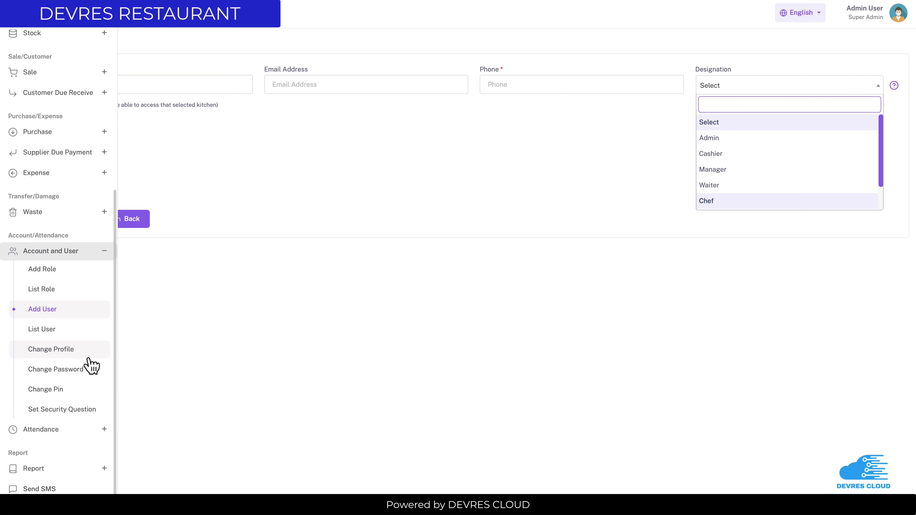
left_click(68, 328)
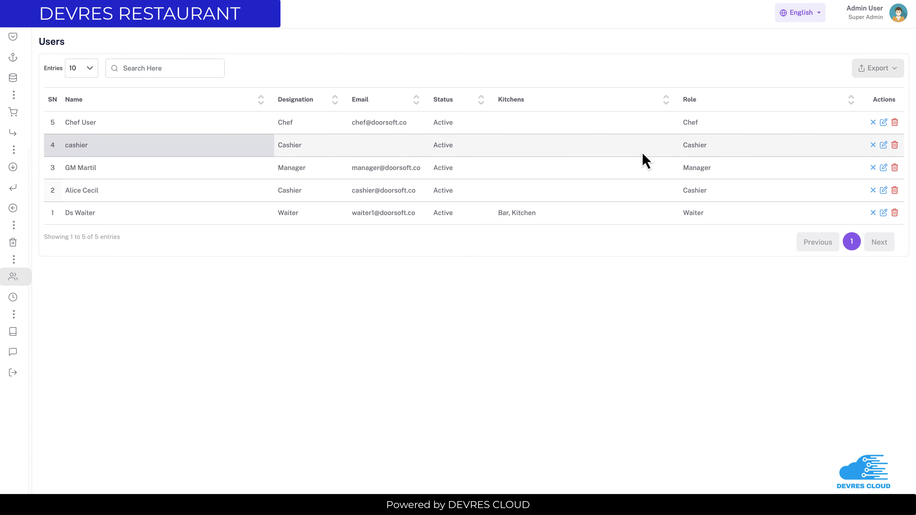
mouse_move(7, 350)
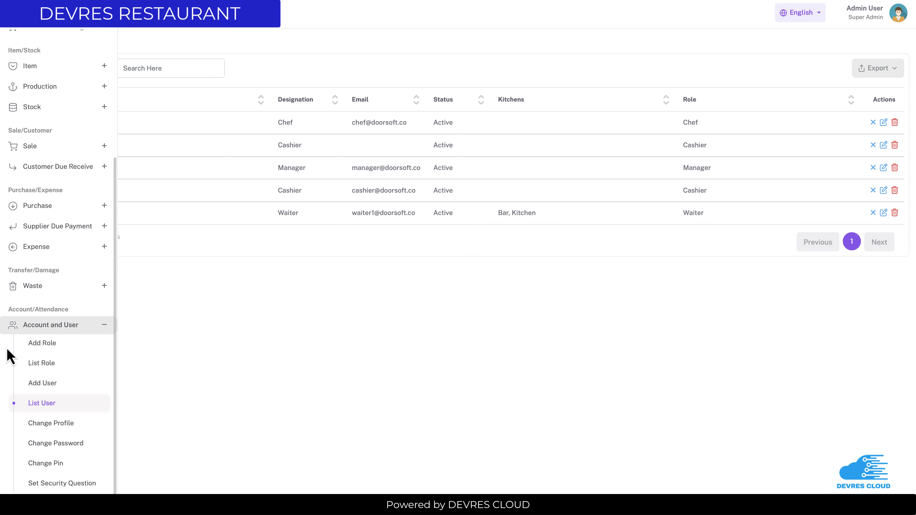
Step: View the Change Password form, and open the form for adding an attendance record
scroll(29, 378, "down", 2)
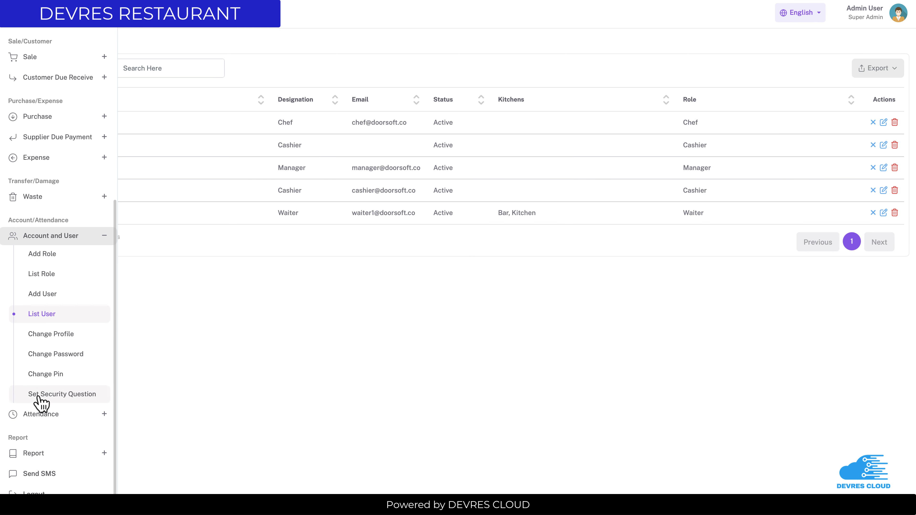
left_click(45, 361)
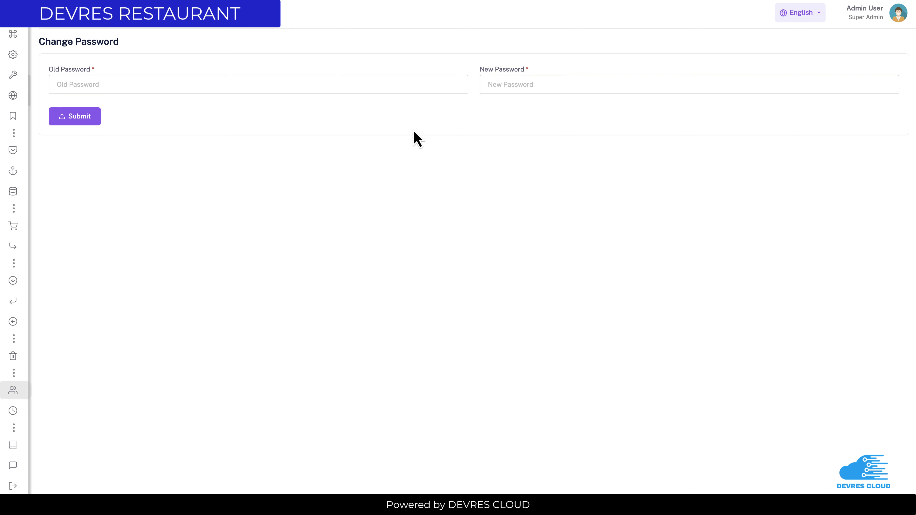
mouse_move(29, 360)
scroll(31, 362, "down", 3)
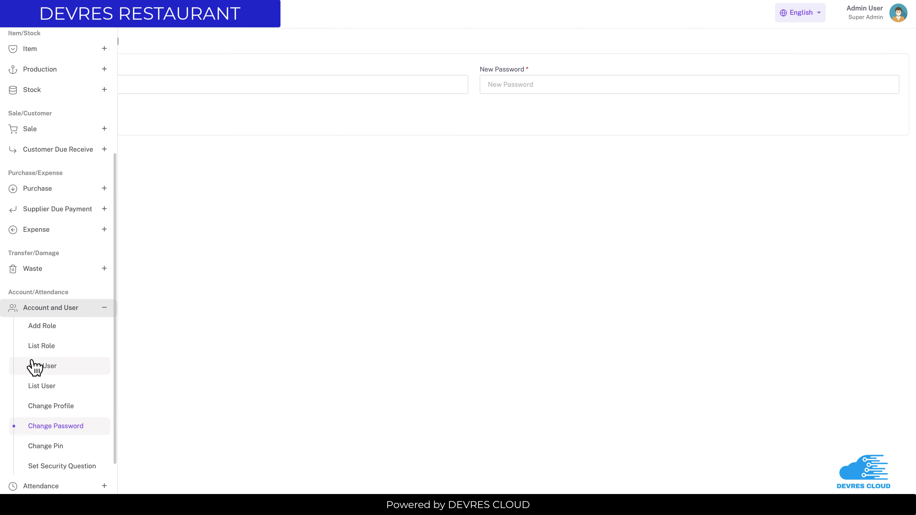
scroll(35, 367, "down", 1)
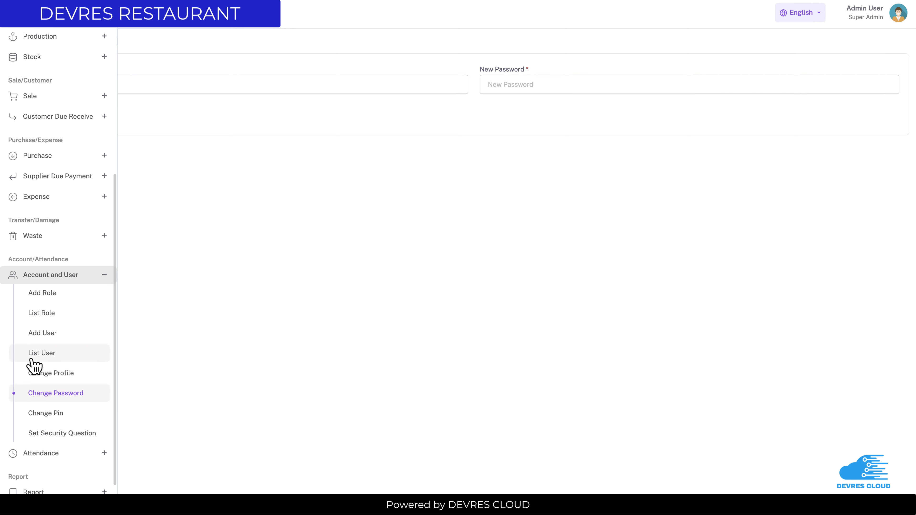
left_click(66, 457)
left_click(69, 321)
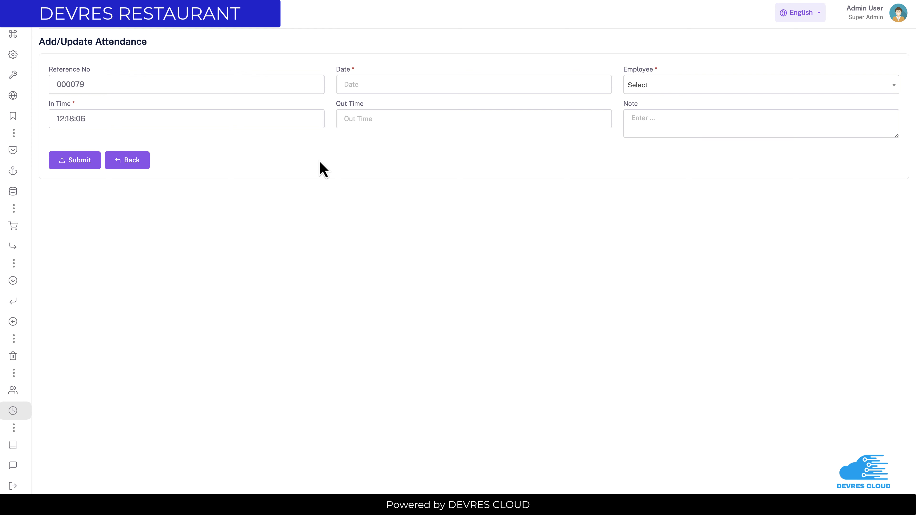
Step: Inspect the Out Time choices and select the Super Admin as the employee in the attendance form
left_click(111, 118)
left_click(372, 117)
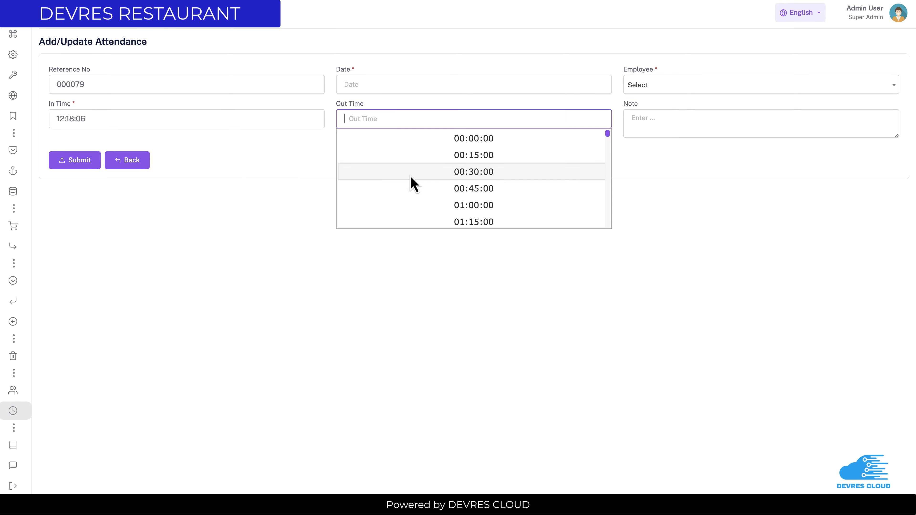
left_click(227, 179)
left_click(680, 93)
left_click(665, 136)
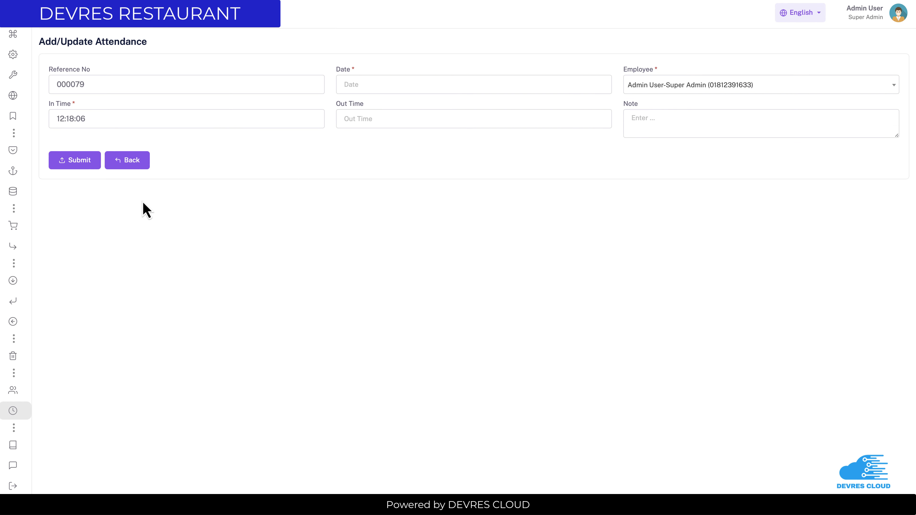
Step: Leave the attendance form unsubmitted and open the list of attendance records
mouse_move(10, 266)
scroll(6, 347, "down", 3)
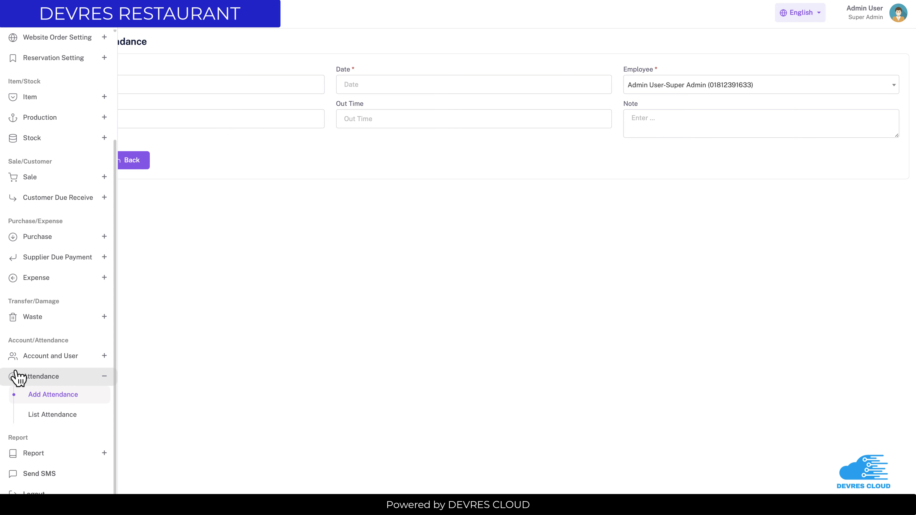
left_click(64, 419)
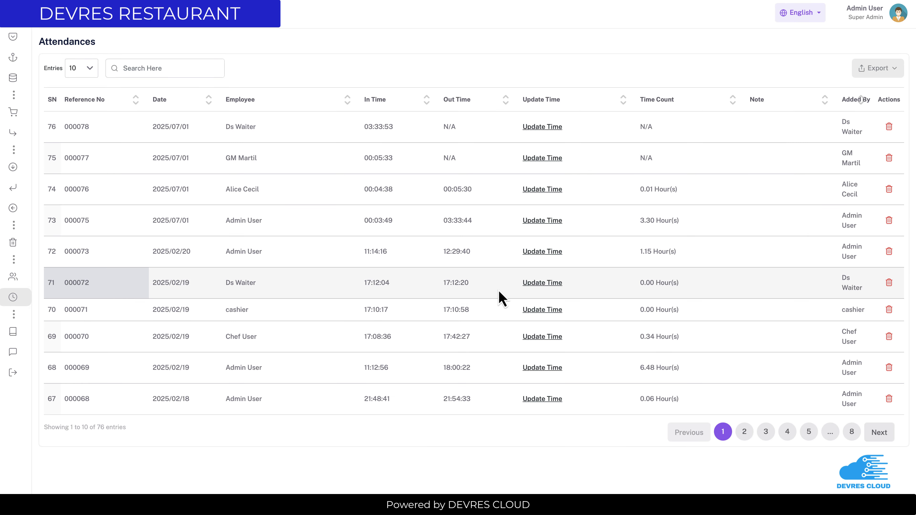
Step: Open the Register Report and set its start date to 2025-07-01
left_click(17, 422)
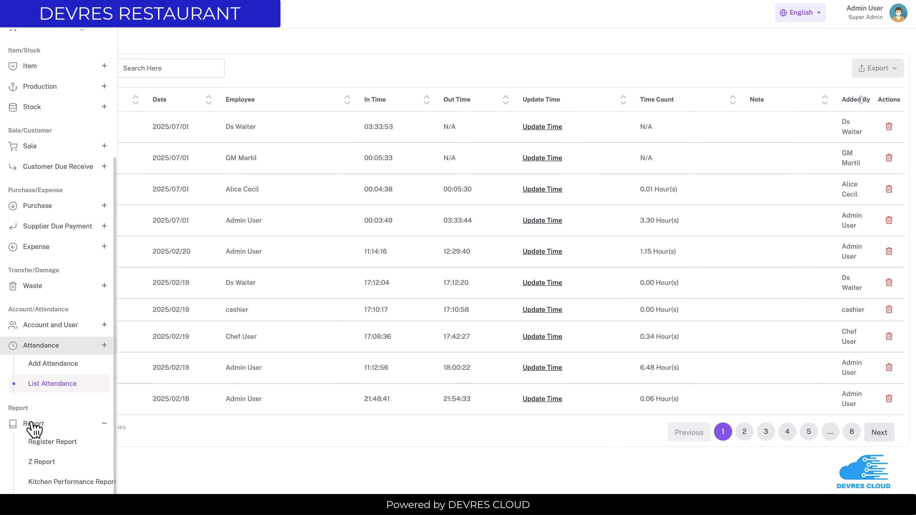
scroll(67, 433, "down", 5)
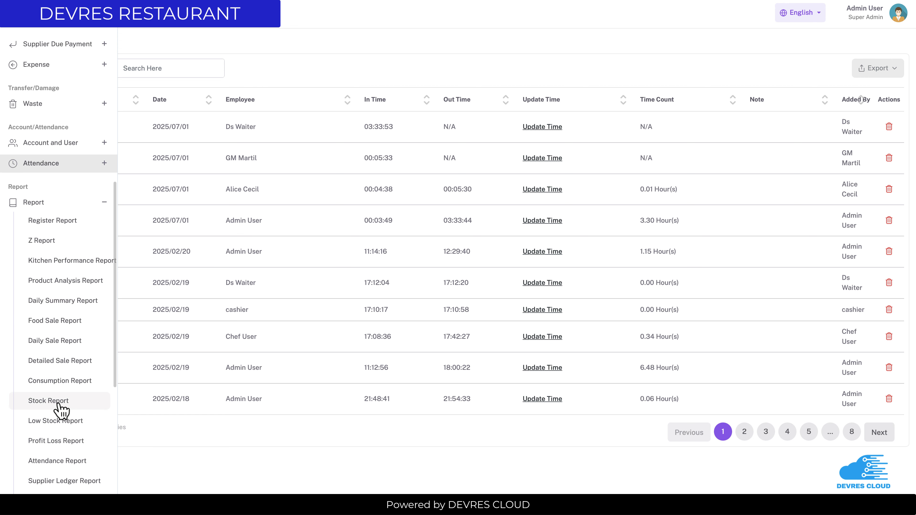
scroll(62, 407, "down", 1)
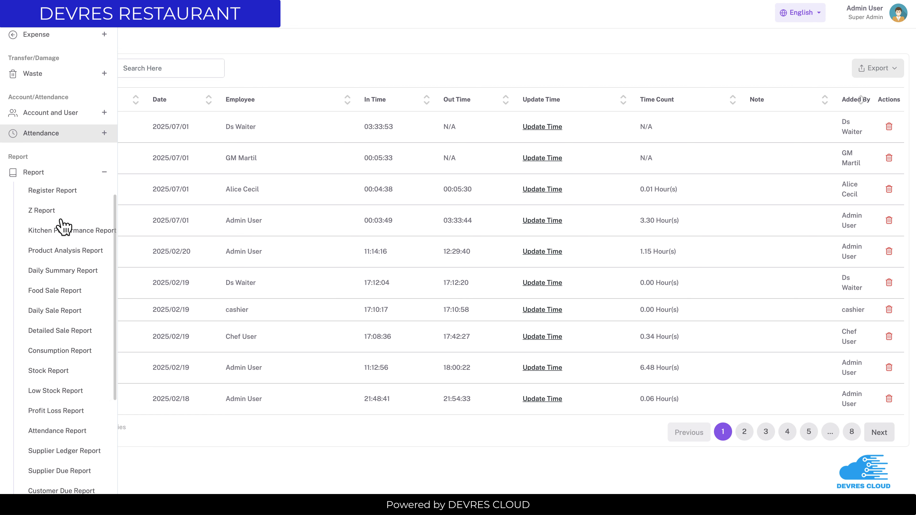
left_click(61, 195)
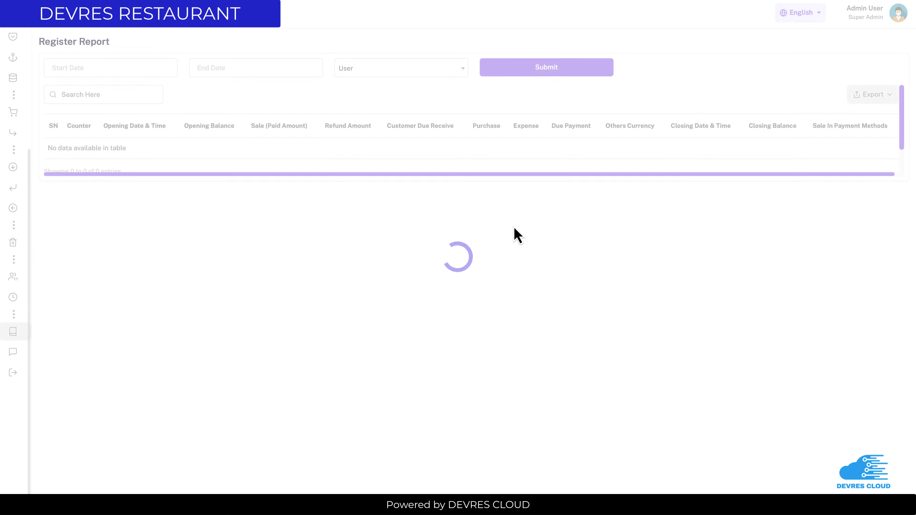
left_click(120, 70)
left_click(90, 109)
Step: Open the Z Report and look through its sales, tax and payment method sections
mouse_move(33, 356)
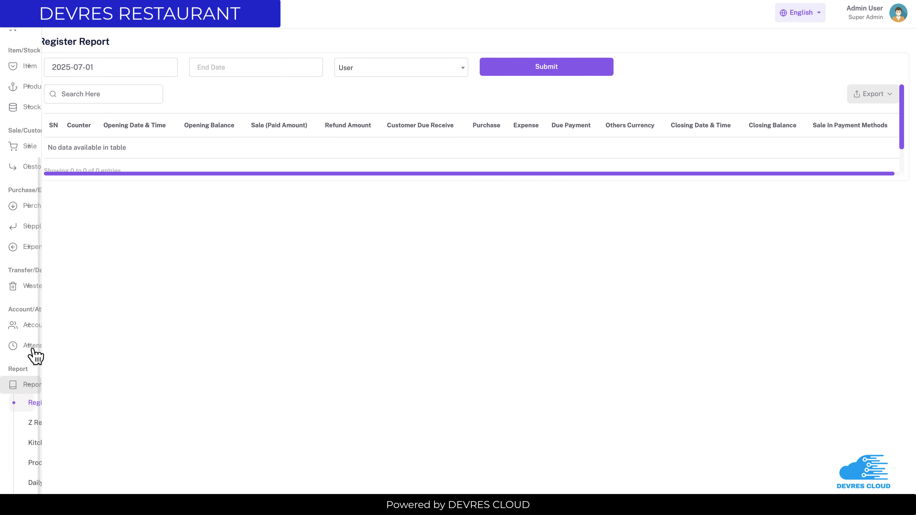
left_click(58, 387)
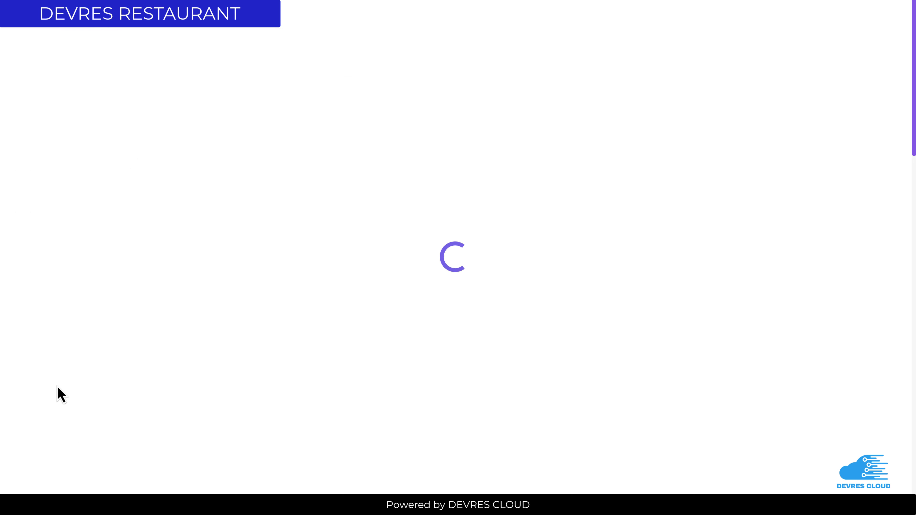
scroll(323, 316, "down", 20)
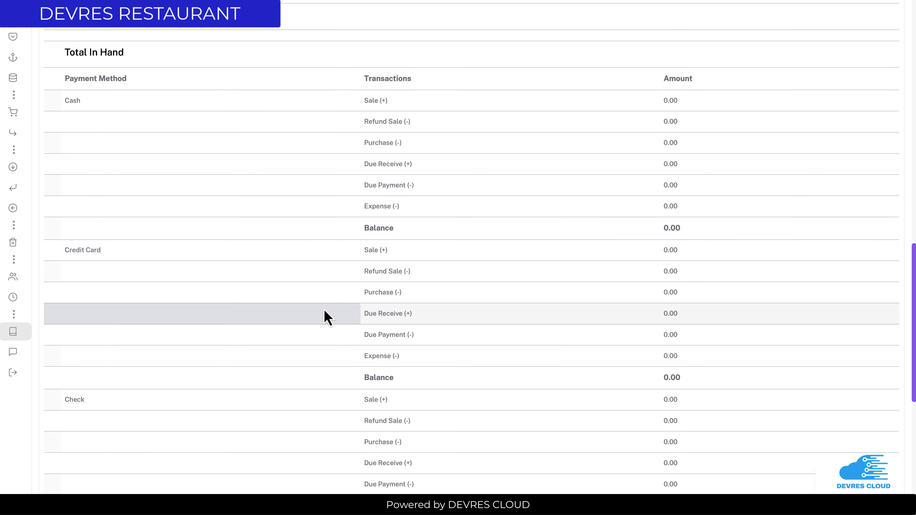
scroll(323, 317, "up", 15)
scroll(323, 342, "up", 20)
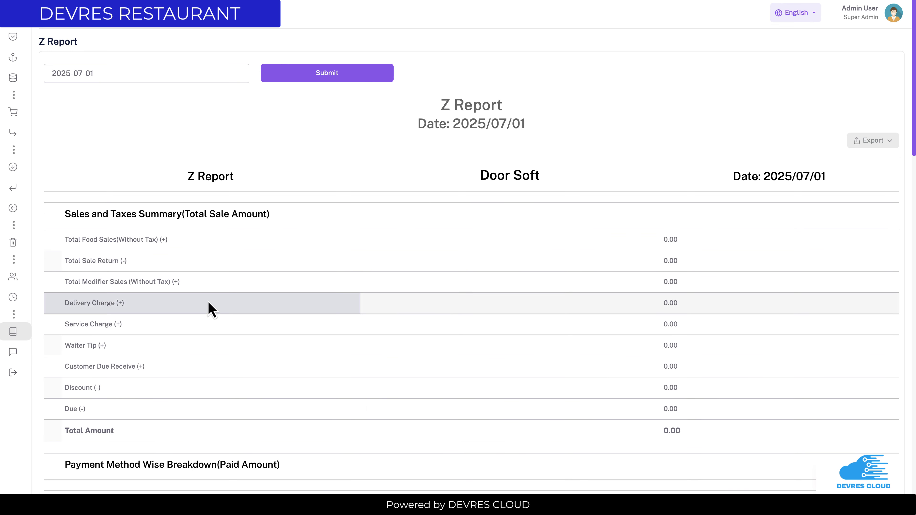
Step: View the Product Analysis Report and the Kitchen Performance Report
mouse_move(8, 380)
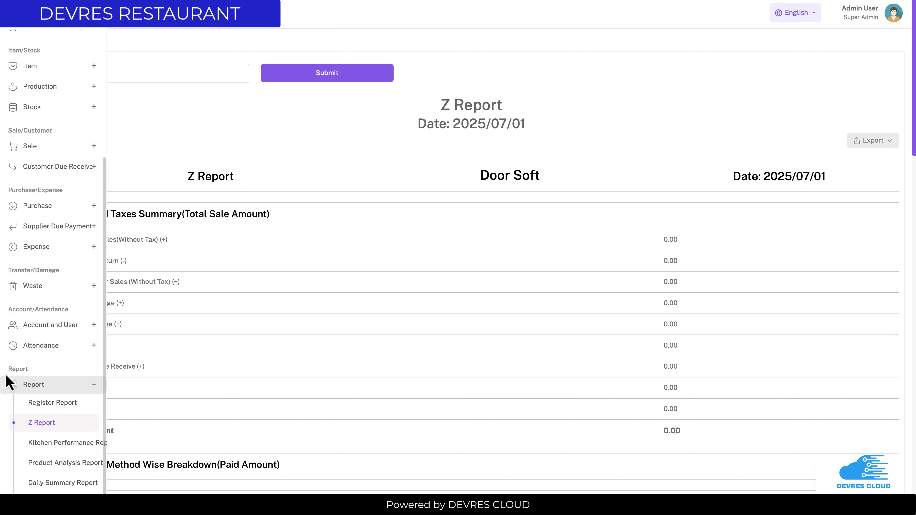
scroll(32, 345, "down", 8)
scroll(59, 326, "up", 5)
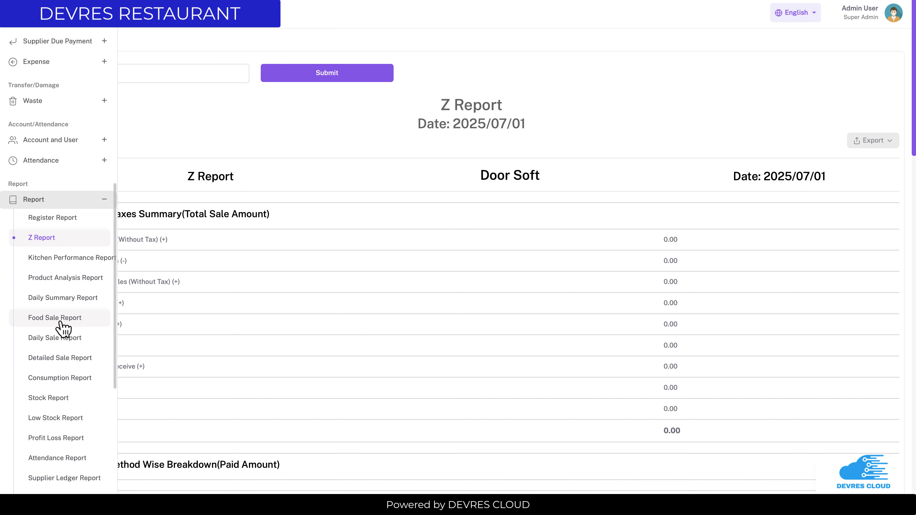
left_click(41, 285)
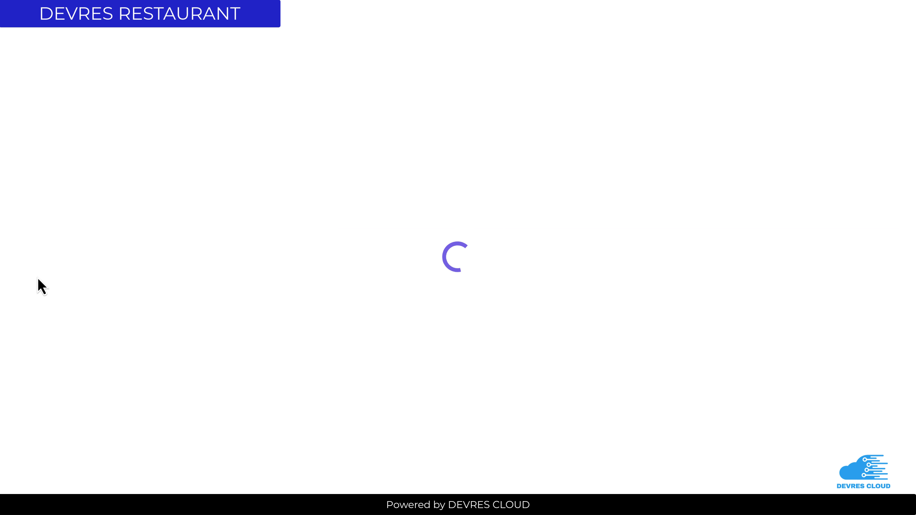
mouse_move(34, 313)
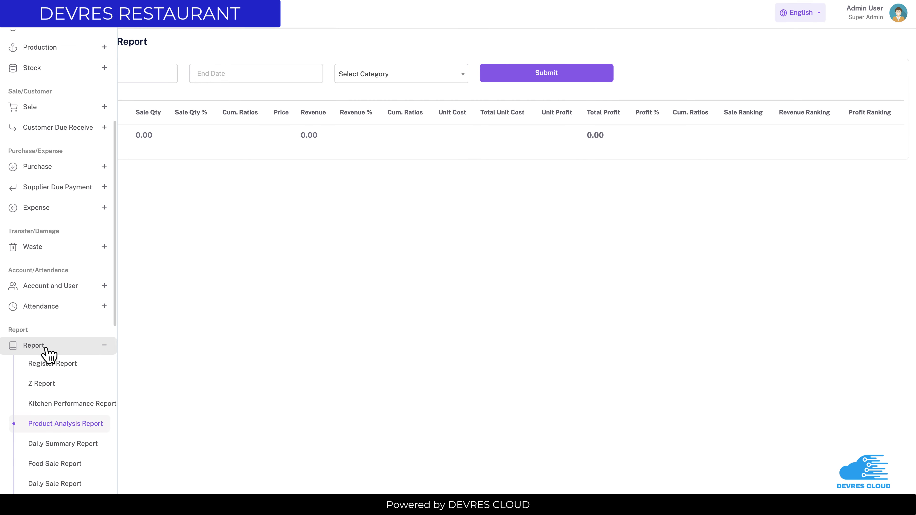
left_click(62, 406)
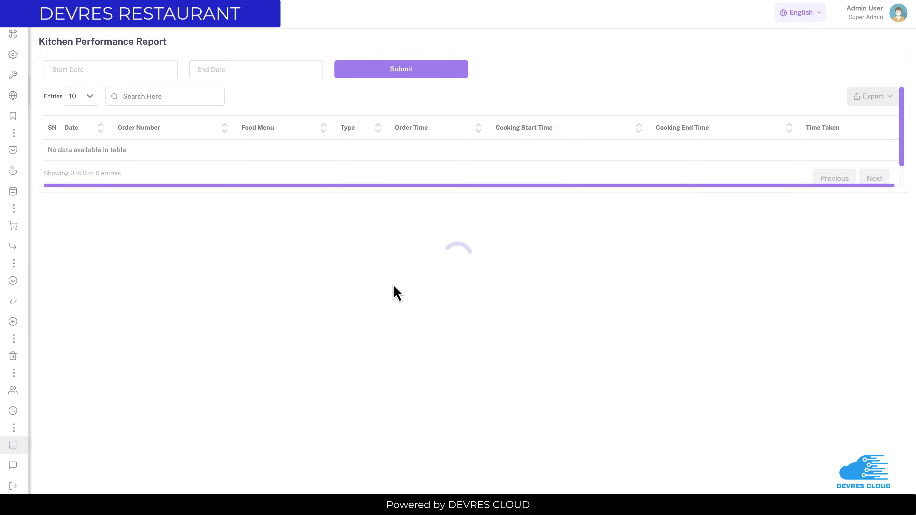
Step: Browse the available reports, and view the Supplier Ledger Report and the Low Stock Report
scroll(29, 395, "down", 10)
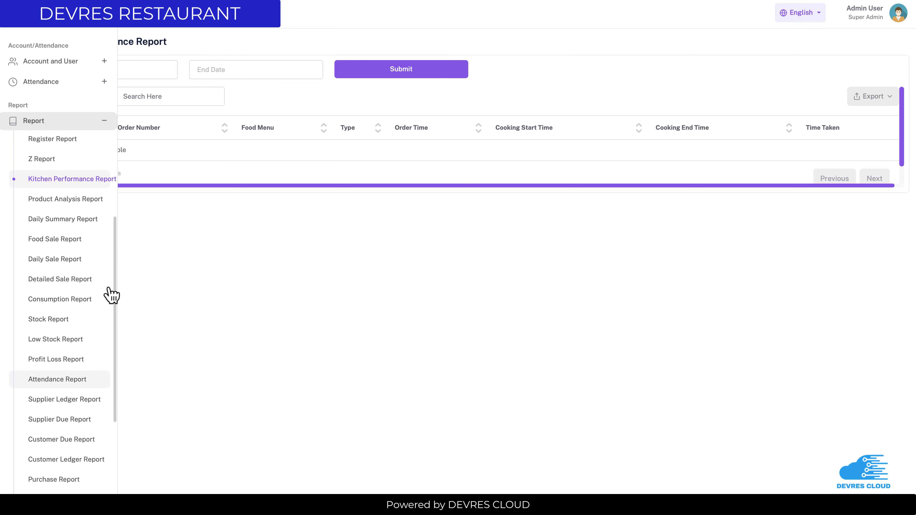
mouse_move(28, 425)
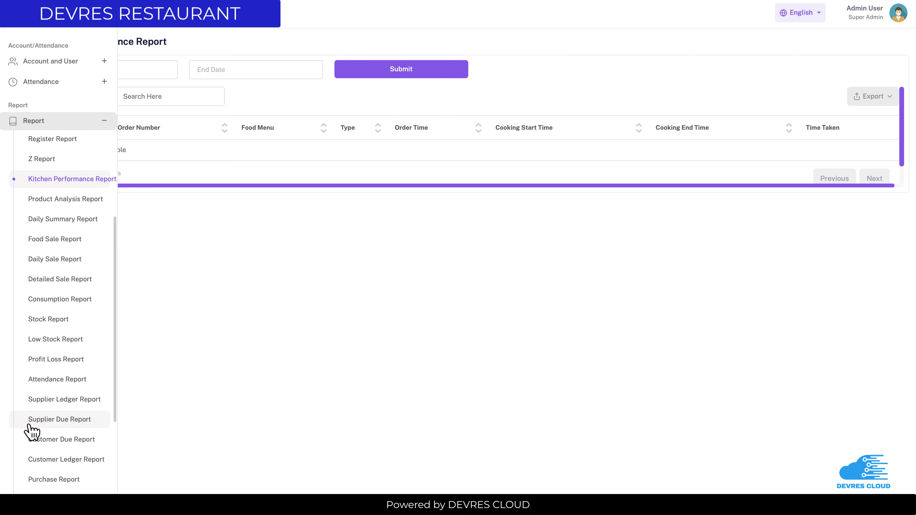
scroll(32, 431, "down", 3)
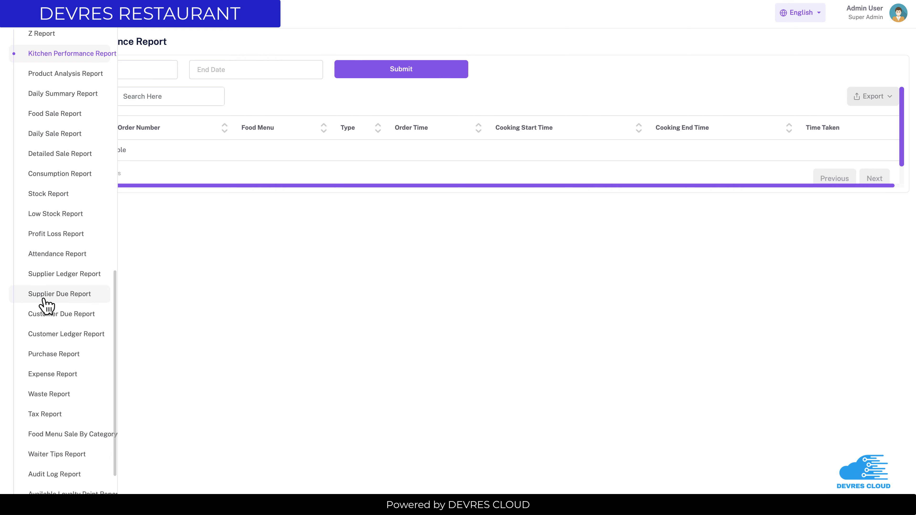
left_click(44, 279)
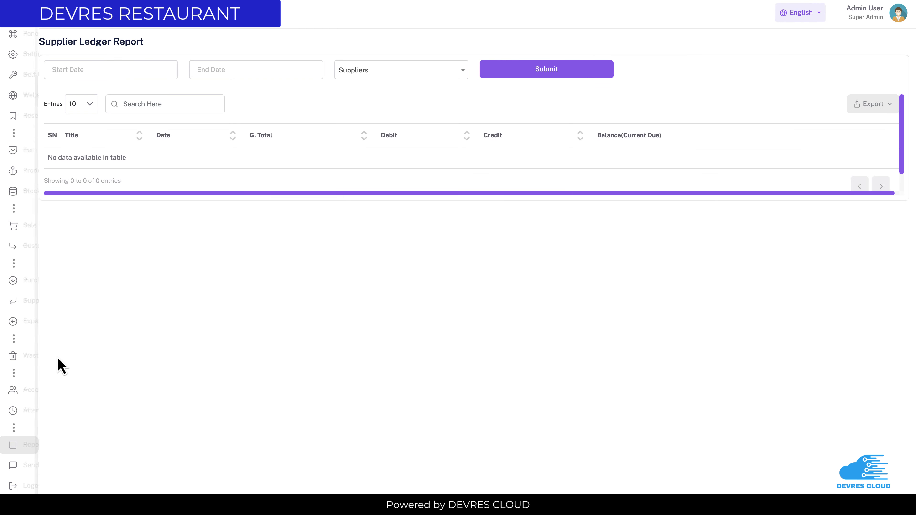
mouse_move(8, 380)
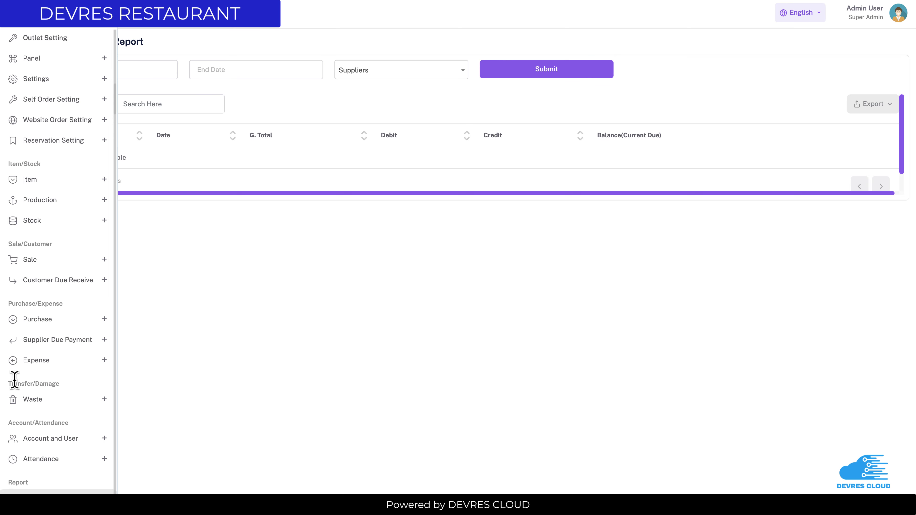
scroll(62, 451, "down", 5)
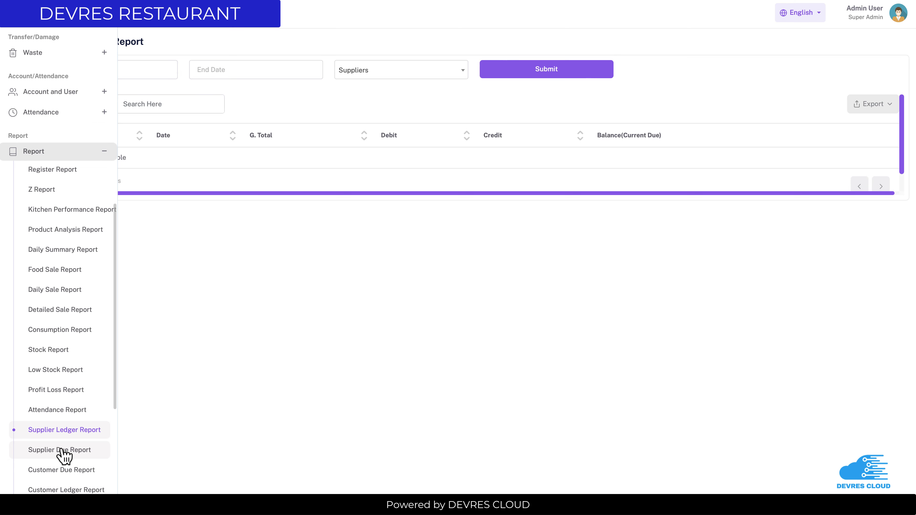
left_click(58, 376)
Step: View the Waiter Tips Report and the Audit Log Report
mouse_move(62, 466)
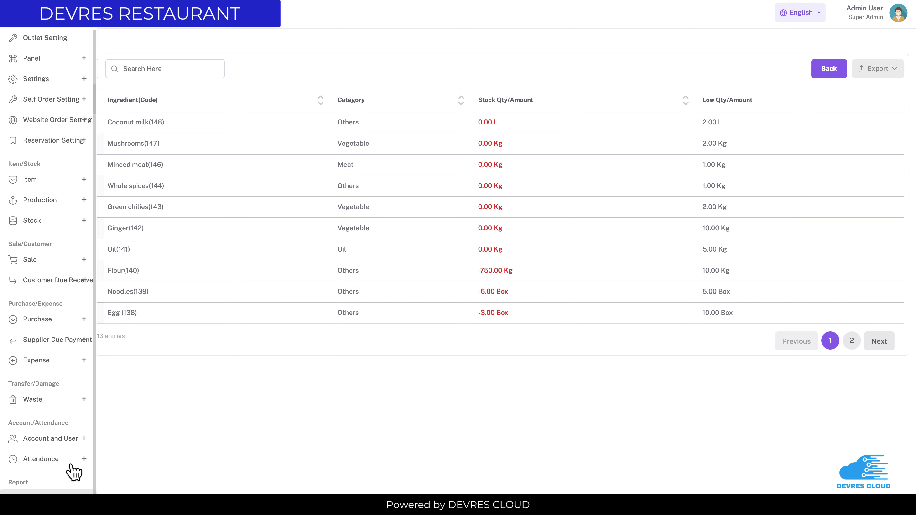
scroll(63, 467, "down", 10)
scroll(72, 440, "down", 5)
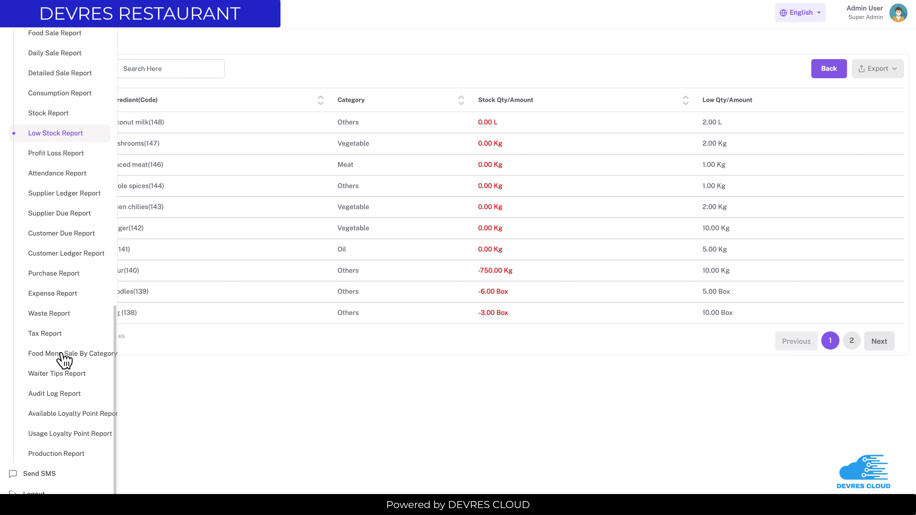
left_click(51, 379)
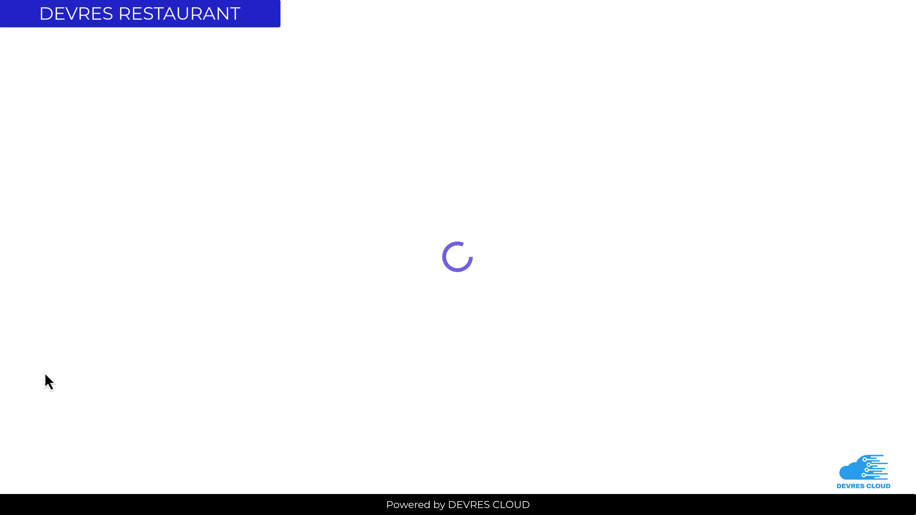
scroll(54, 433, "down", 12)
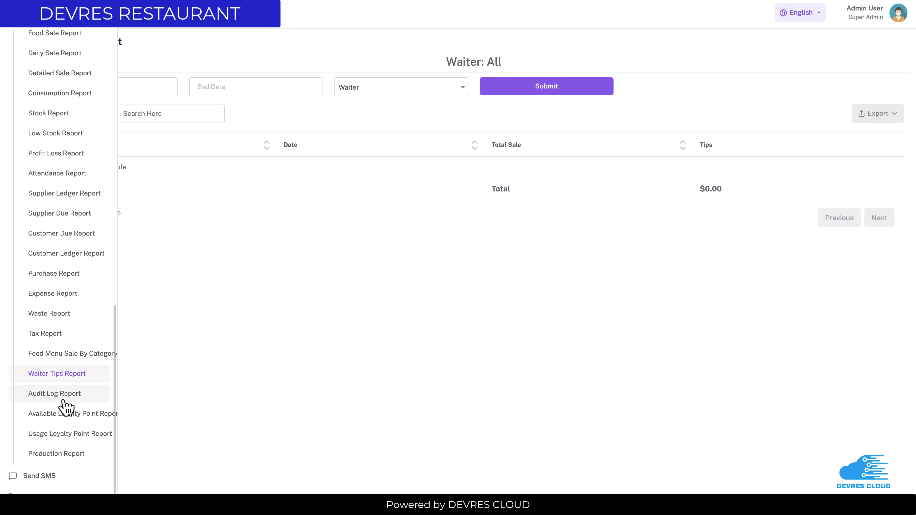
left_click(62, 394)
Step: View the Available Loyalty Point Report and the Production Report
mouse_move(30, 380)
scroll(62, 403, "down", 12)
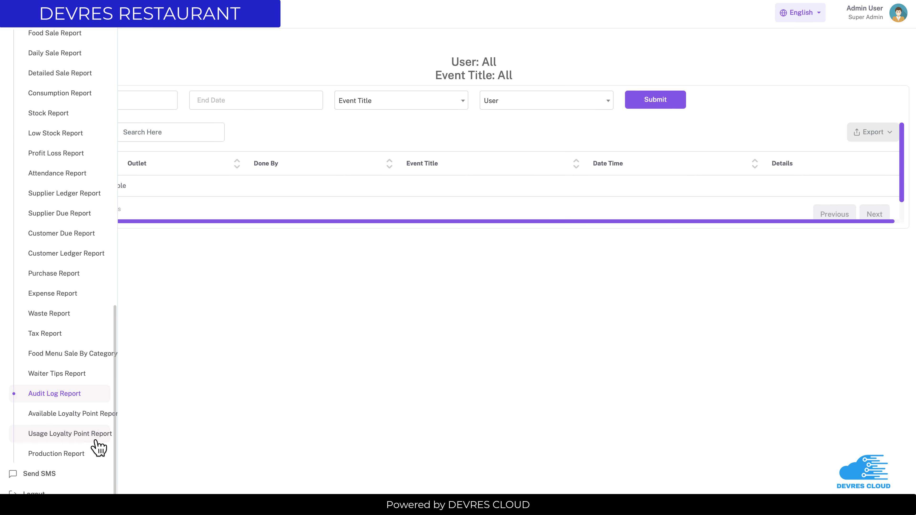
left_click(81, 414)
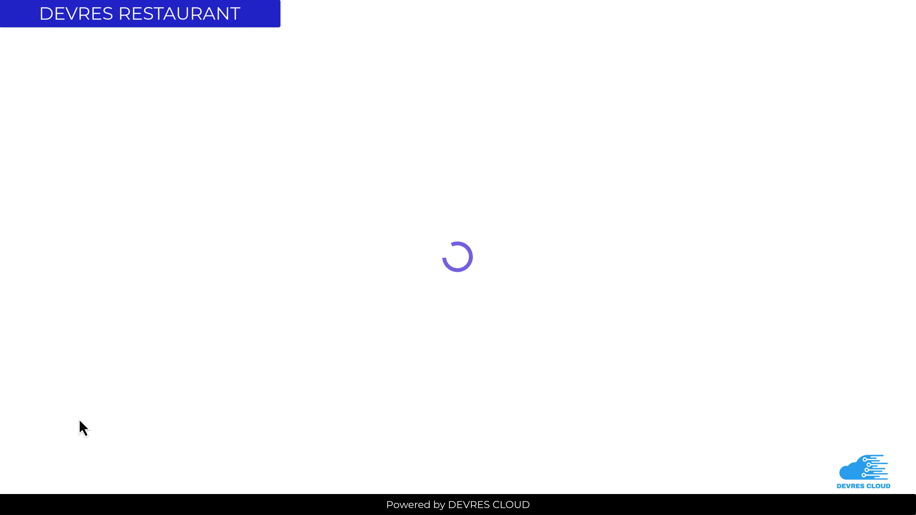
mouse_move(27, 425)
scroll(31, 433, "down", 15)
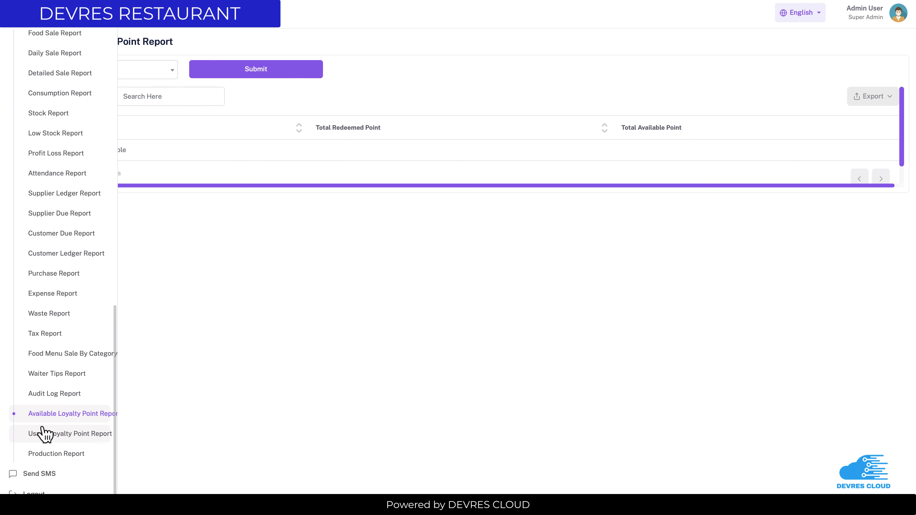
left_click(51, 455)
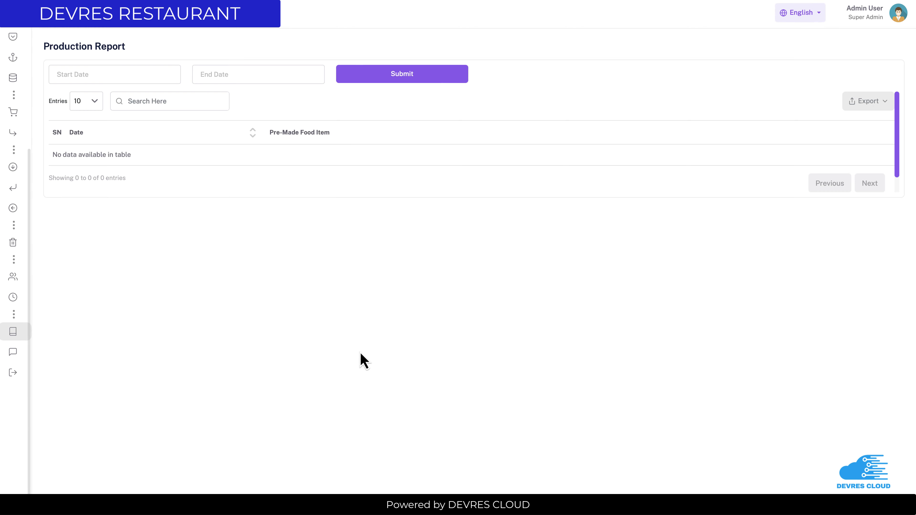
Step: Open the SMS service options and bring up the Send Custom SMS form
mouse_move(31, 399)
scroll(32, 399, "down", 10)
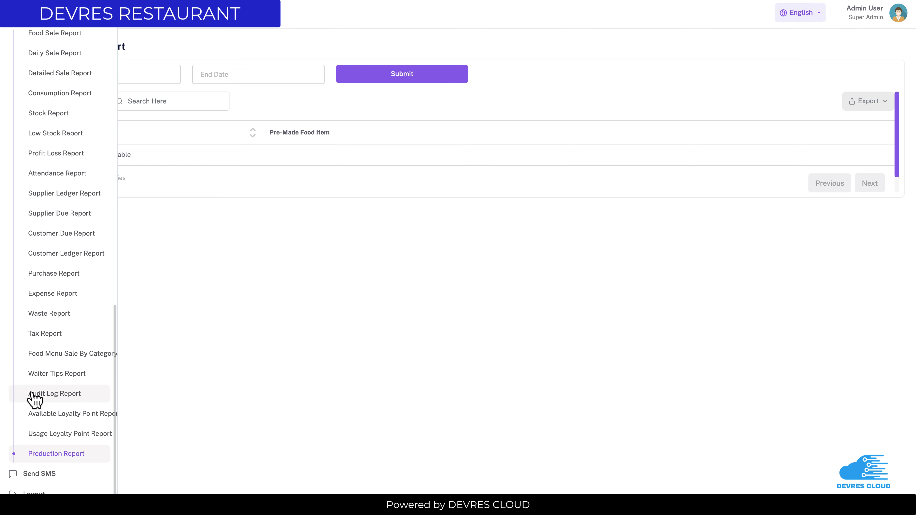
left_click(56, 474)
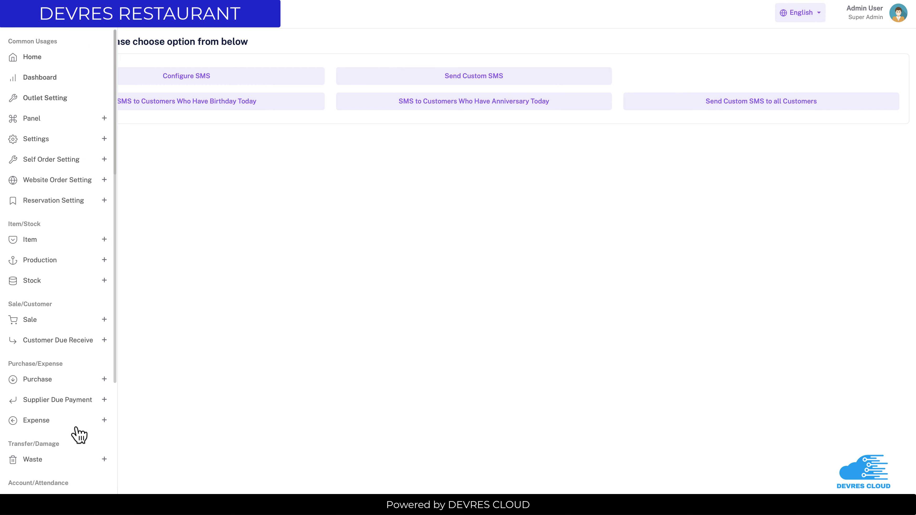
scroll(74, 439, "down", 3)
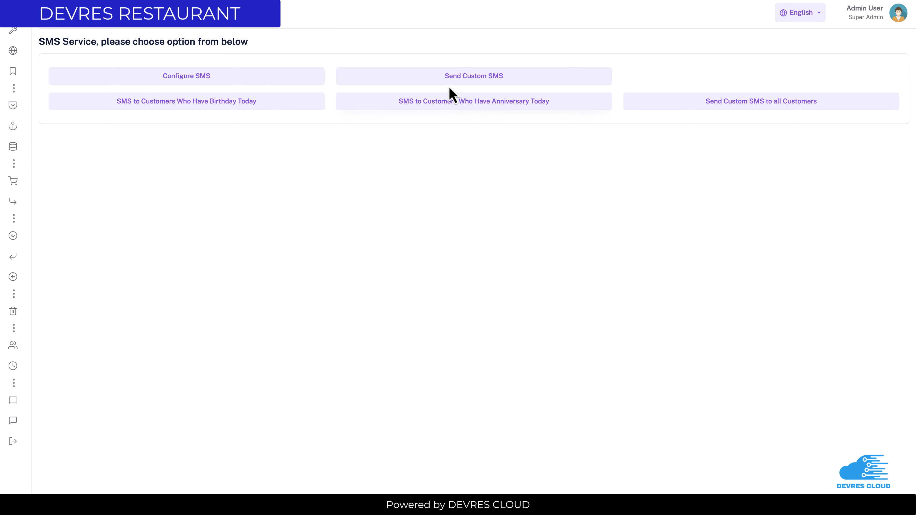
left_click(456, 81)
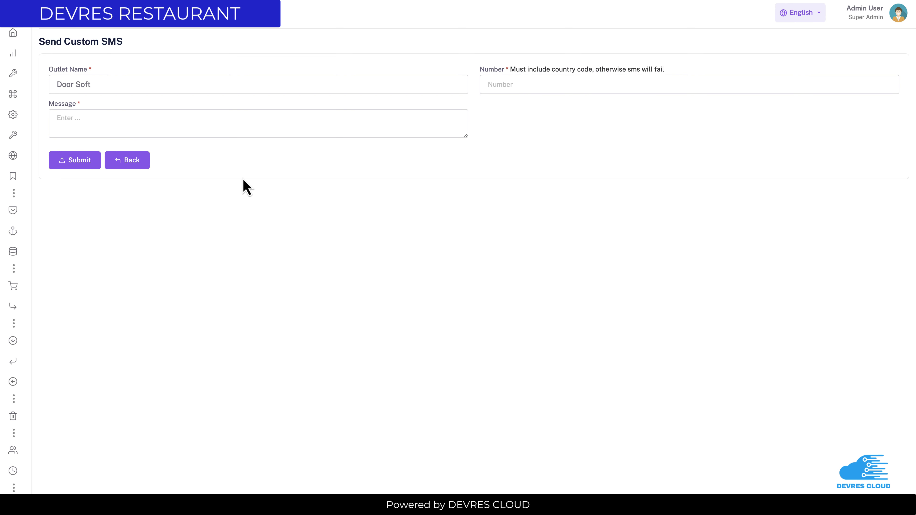